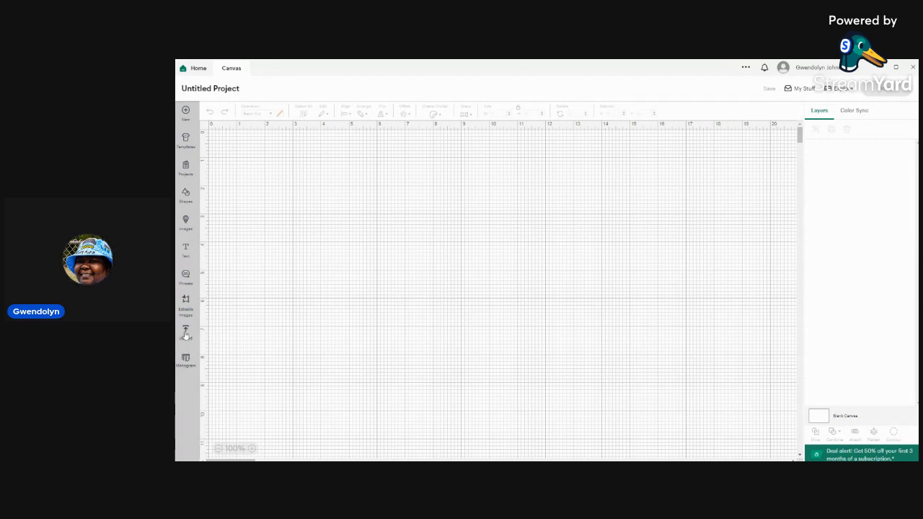
# Step: Start a new image upload and browse the computer for a file
pyautogui.click(185, 333)
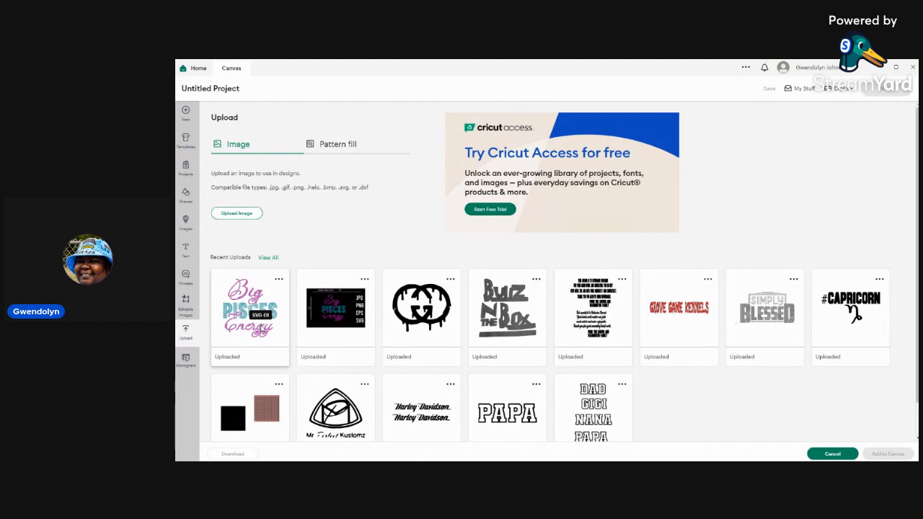
pyautogui.click(237, 214)
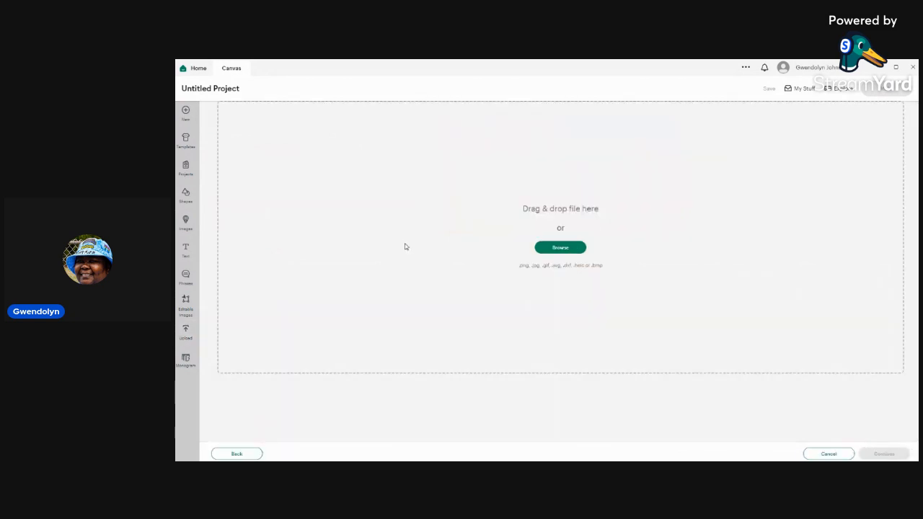
pyautogui.click(569, 251)
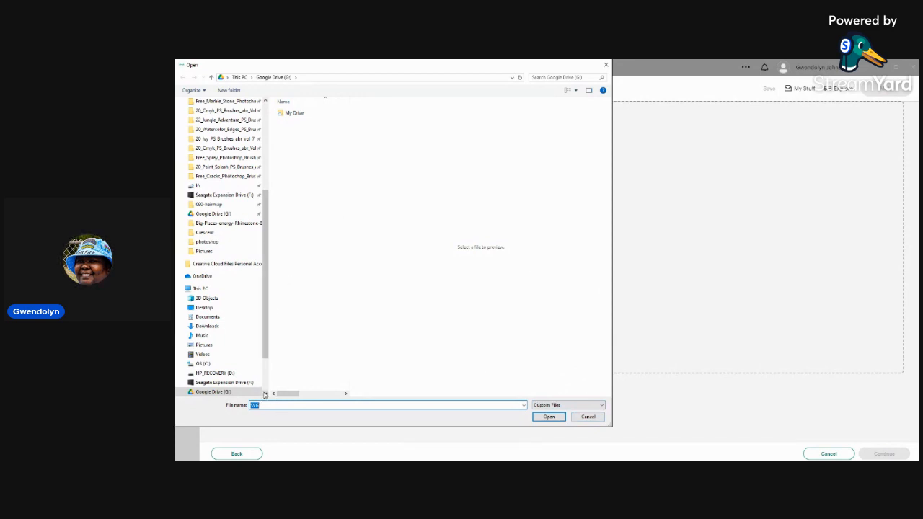
# Step: Open the Big-Pisces-energy-Rhinestone-84131228 folder inside Rhinestone templates on the Seagate Expansion Drive (F:)
pyautogui.scroll(-2, 265, 394)
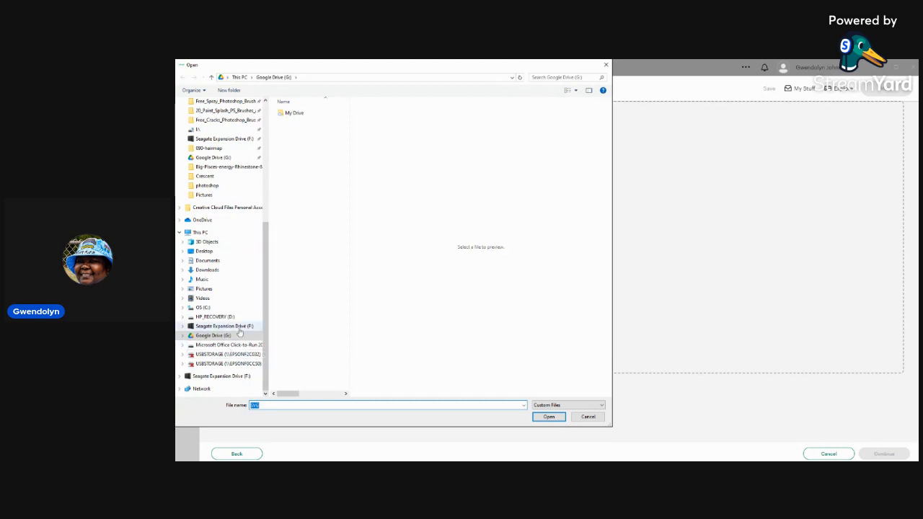
pyautogui.click(198, 327)
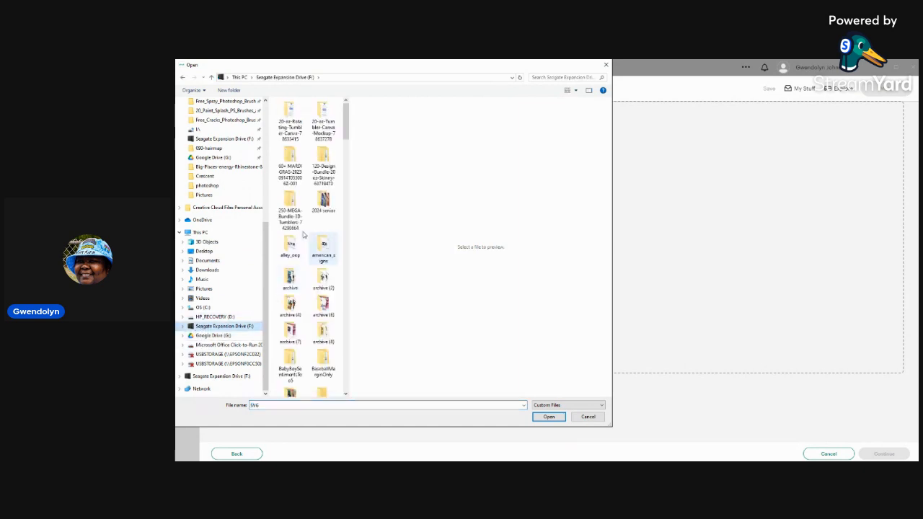
pyautogui.moveTo(347, 393); pyautogui.dragTo(347, 394)
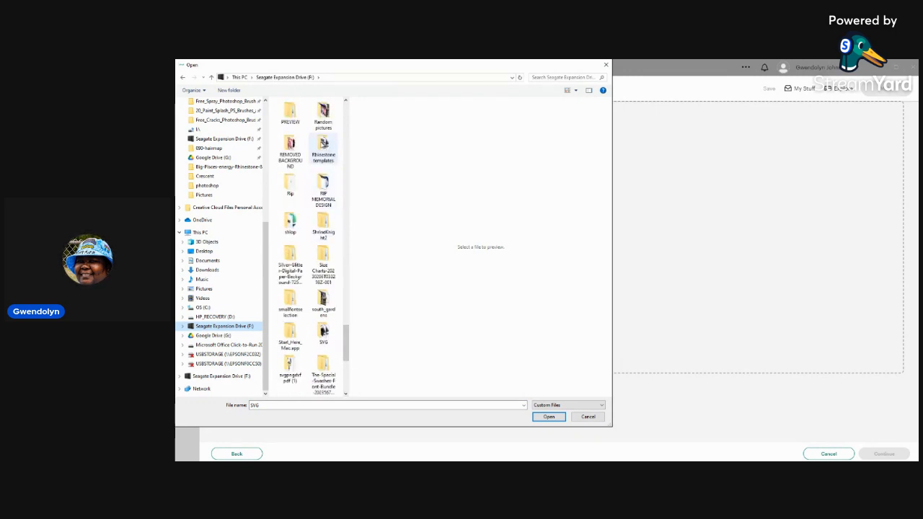
pyautogui.click(323, 148)
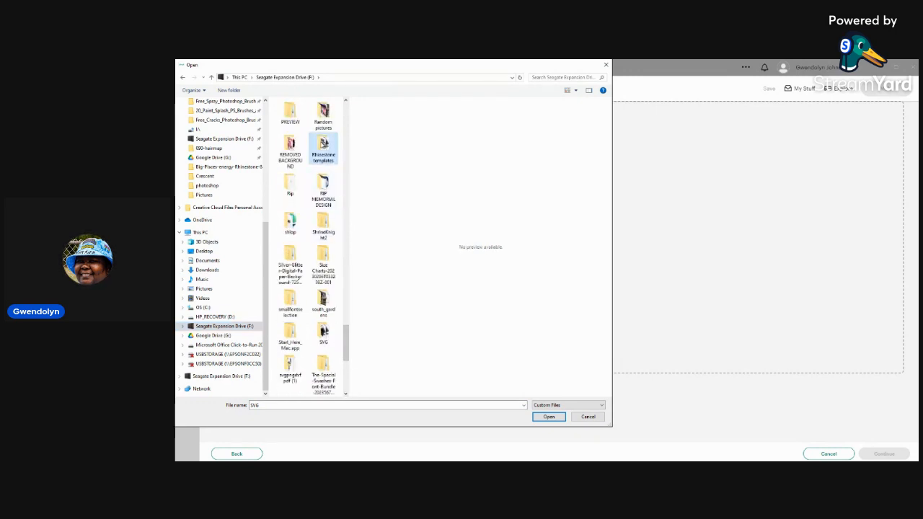
pyautogui.doubleClick(324, 144)
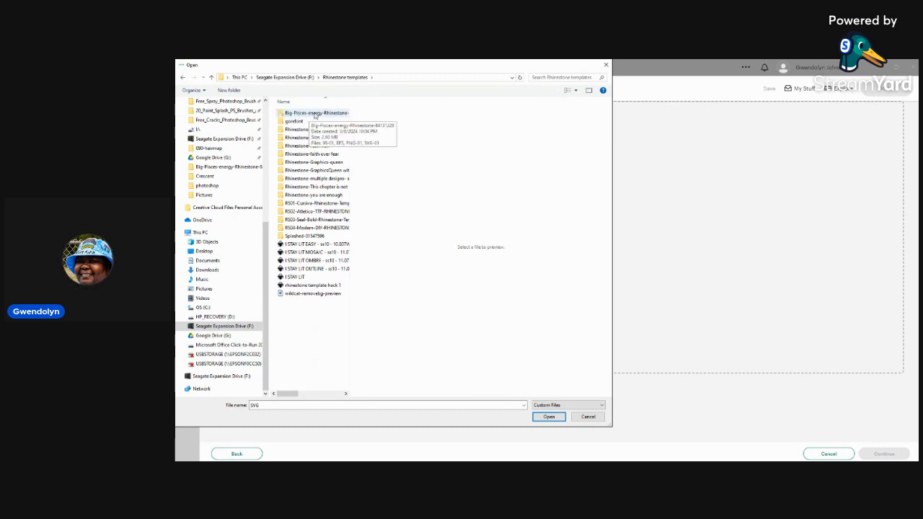
pyautogui.doubleClick(314, 114)
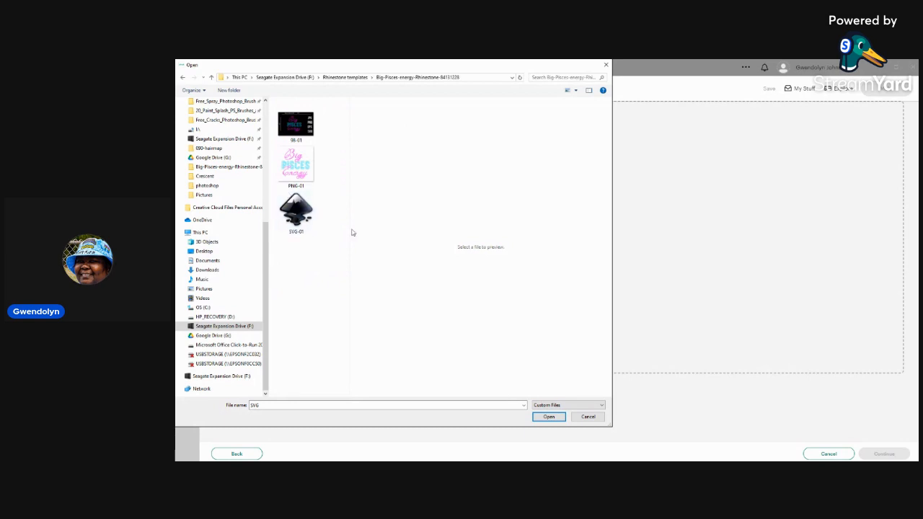
# Step: Upload the SVG-01 file as a cut image and add it to the canvas
pyautogui.click(295, 211)
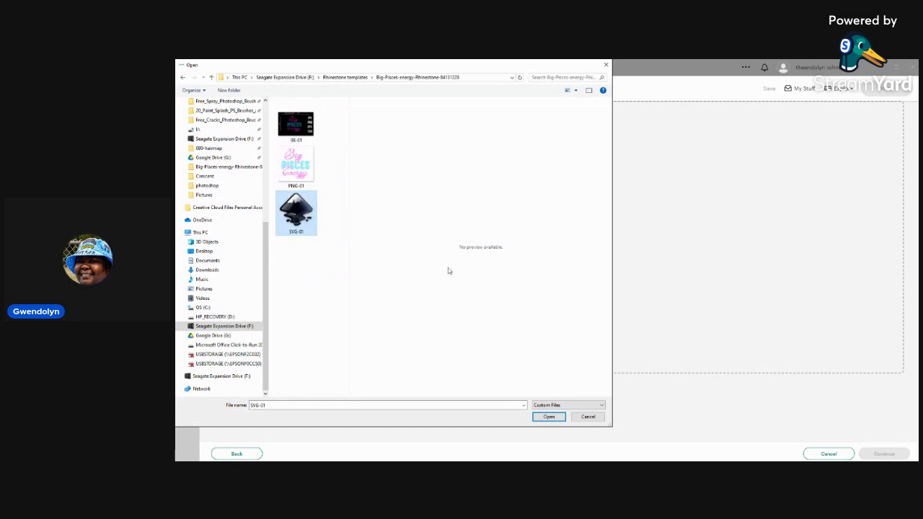
pyautogui.click(549, 417)
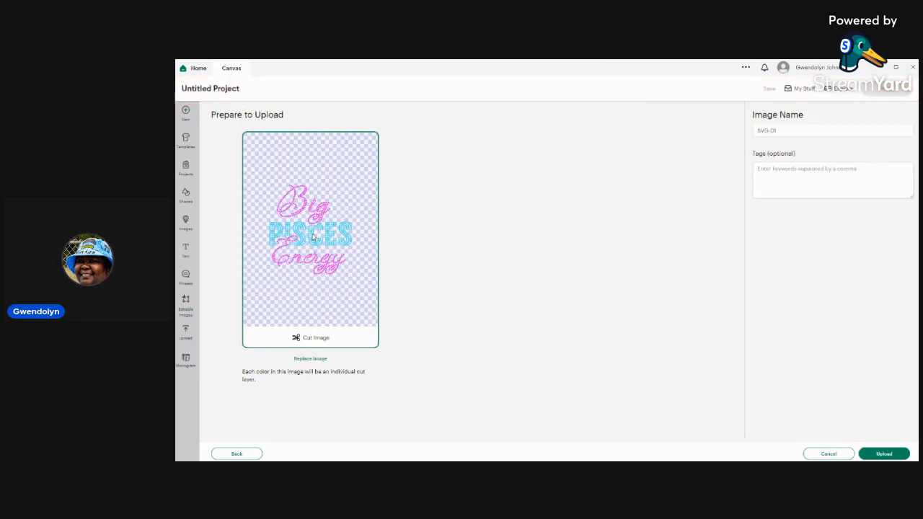
pyautogui.click(885, 454)
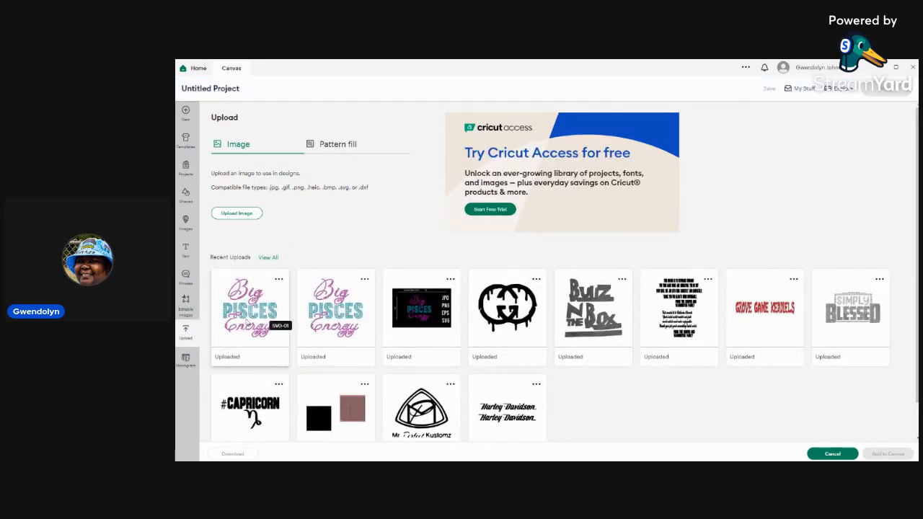
pyautogui.click(257, 310)
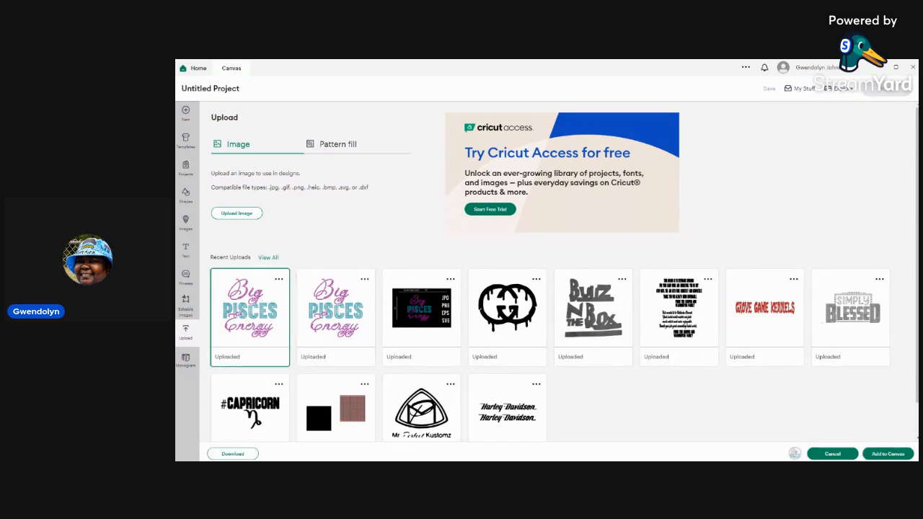
pyautogui.click(887, 454)
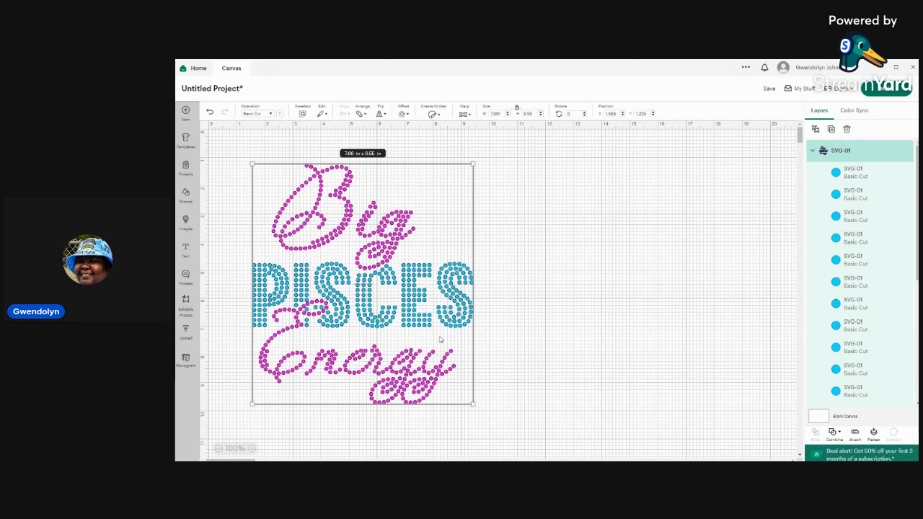
# Step: Duplicate the Big Pisces Energy design and place the copy beside the original, at about X 11.47, Y 0.4 in
pyautogui.click(832, 129)
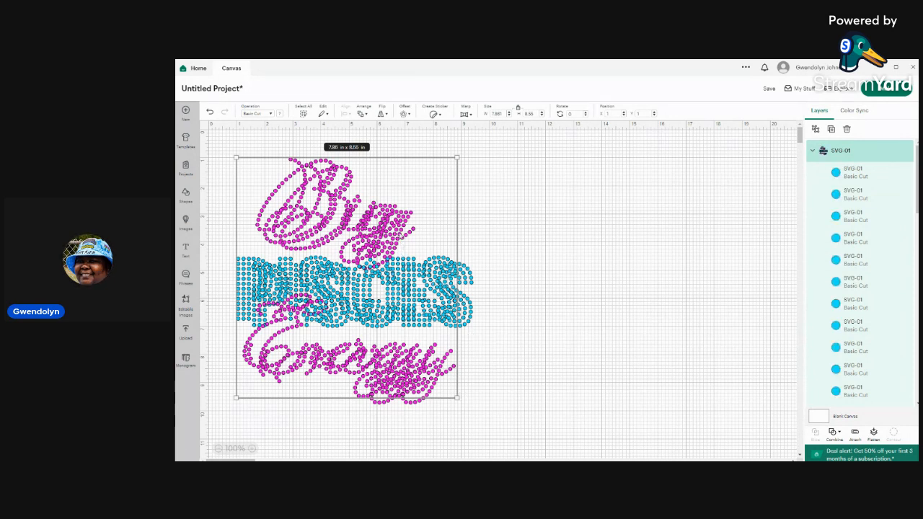
pyautogui.moveTo(415, 242); pyautogui.dragTo(691, 310)
pyautogui.moveTo(681, 231); pyautogui.dragTo(711, 236)
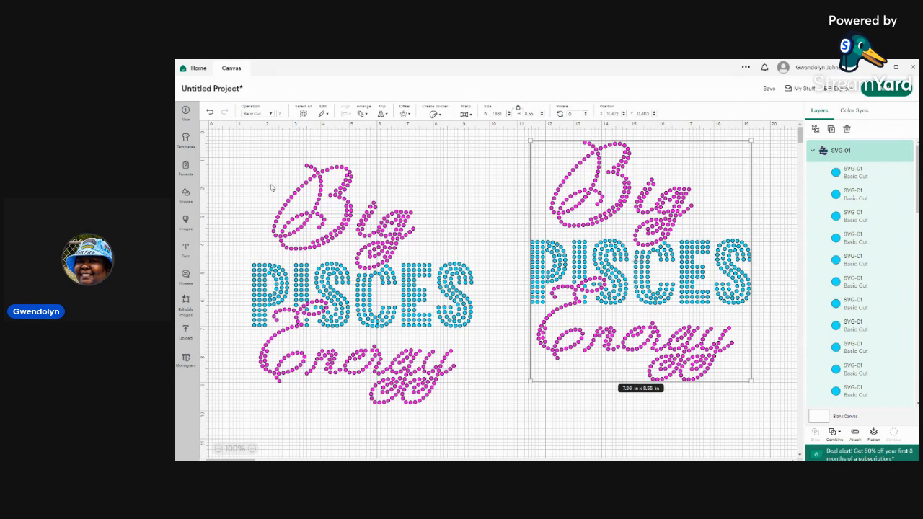
# Step: Ungroup the original Big Pisces Energy design into separate dots and test-select a single blue dot of the final S
pyautogui.click(291, 201)
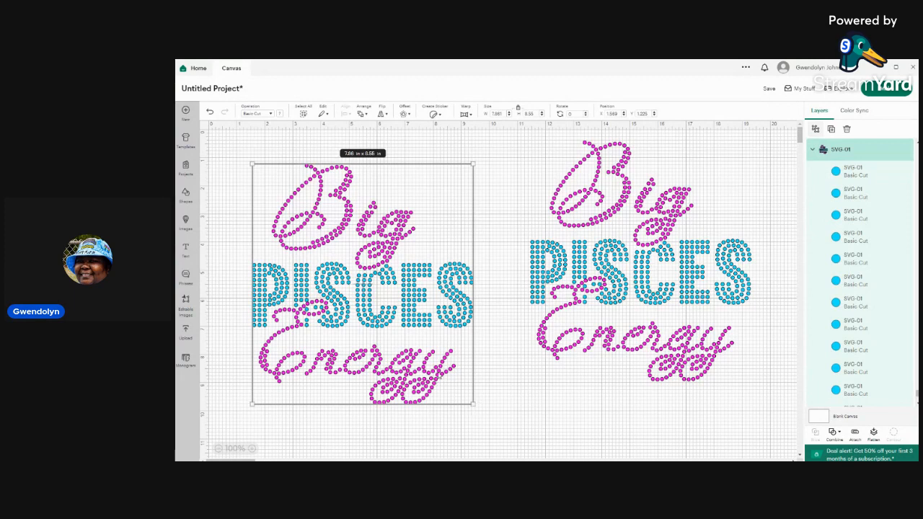
pyautogui.click(443, 378)
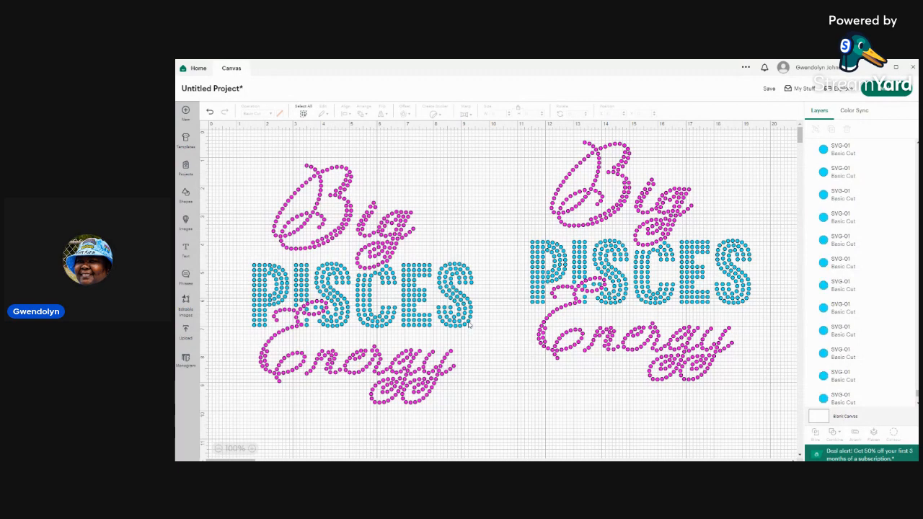
pyautogui.click(469, 325)
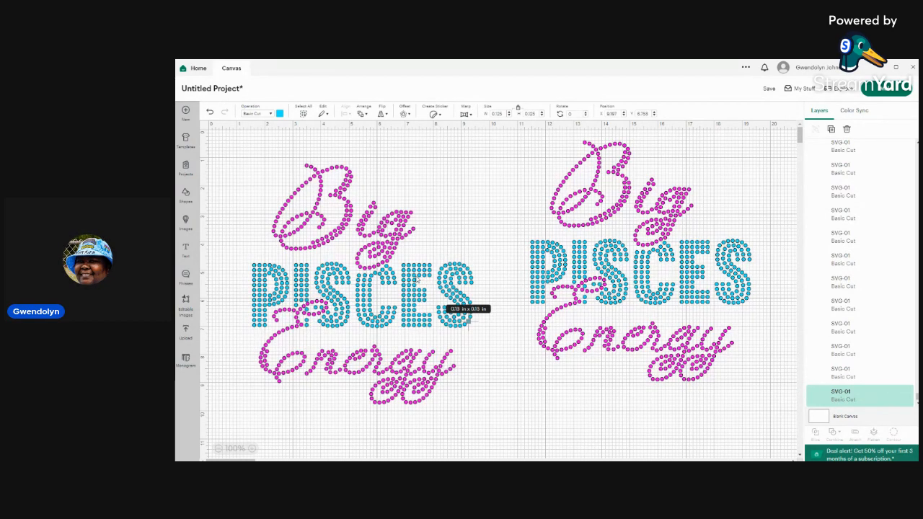
pyautogui.click(497, 364)
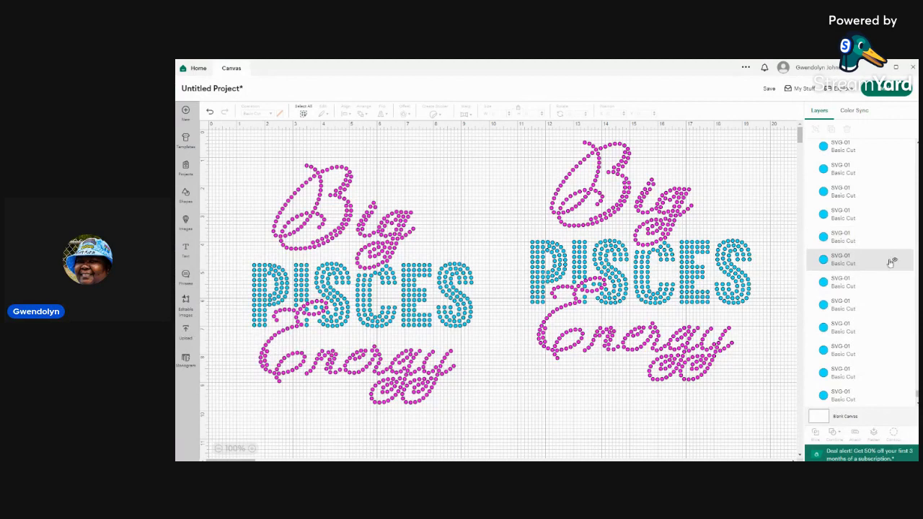
# Step: Examine the ungrouped blue SVG-01 layers of the original design in the layer list
pyautogui.scroll(-1, 858, 148)
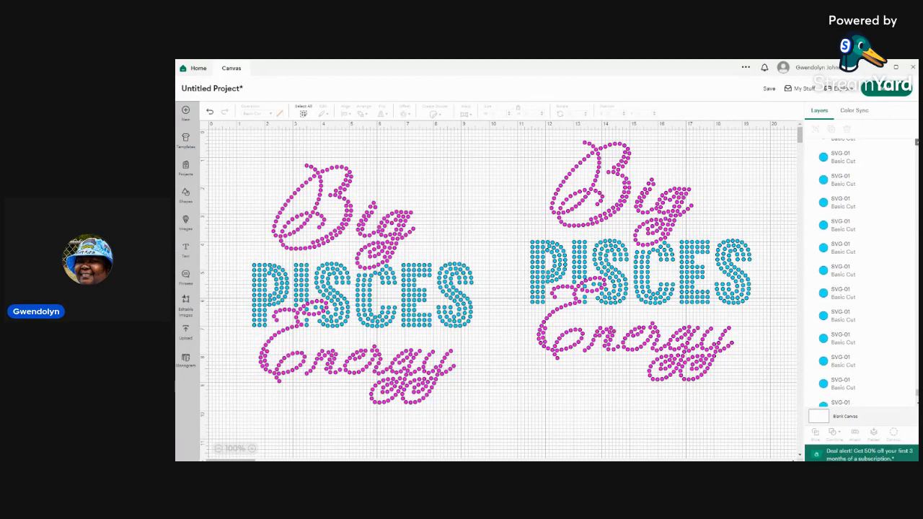
pyautogui.scroll(-3, 859, 274)
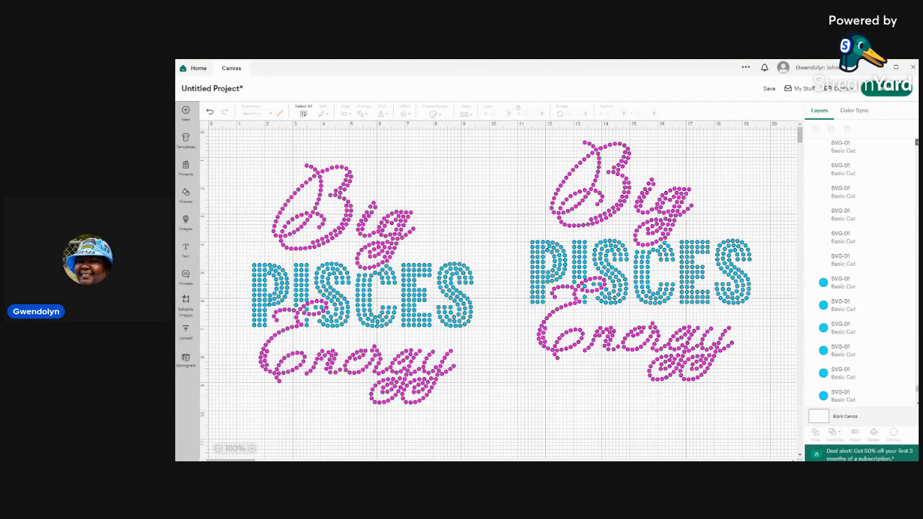
pyautogui.scroll(-2, 858, 274)
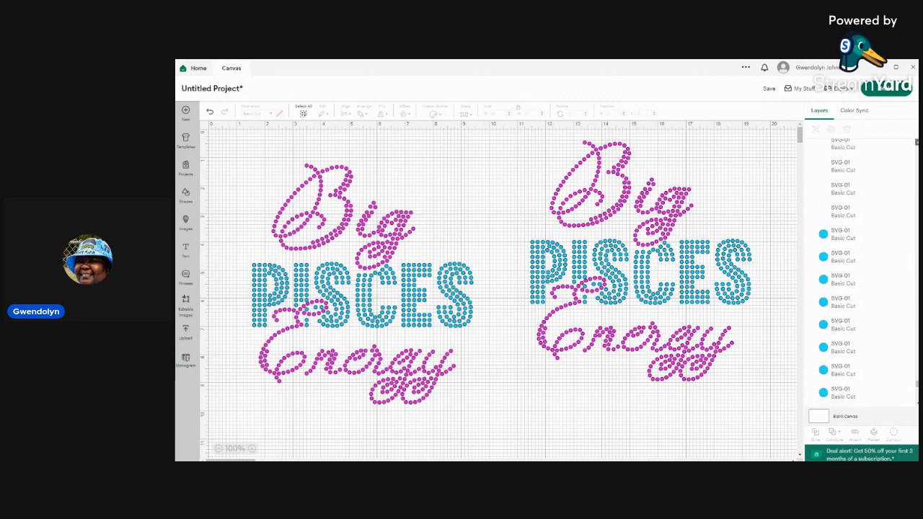
pyautogui.scroll(-1, 858, 274)
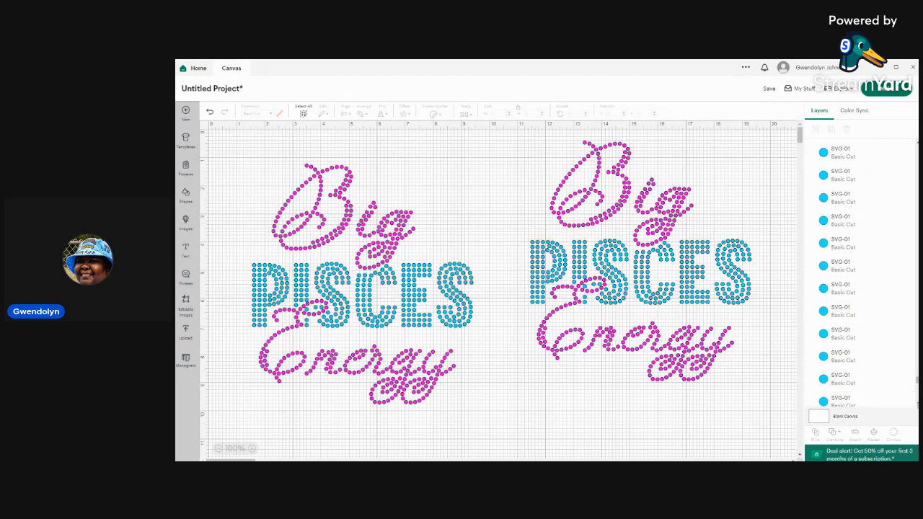
pyautogui.click(917, 404)
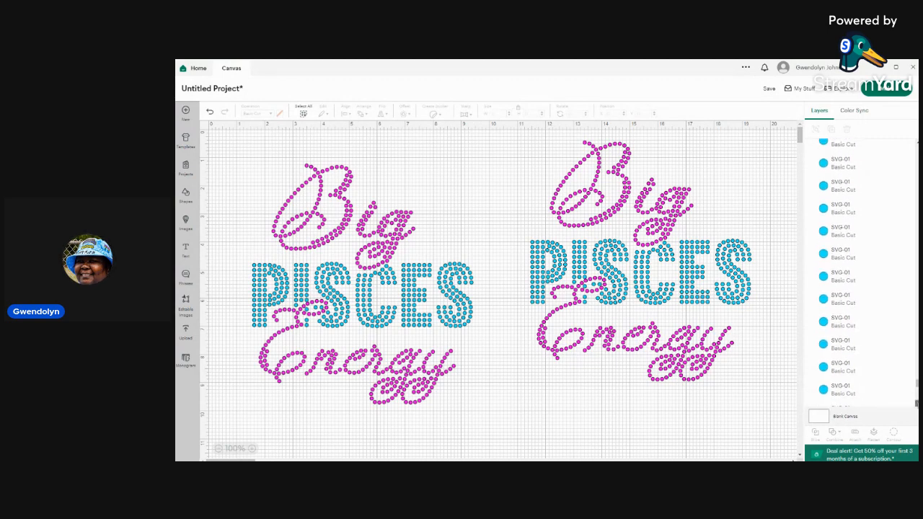
pyautogui.click(917, 404)
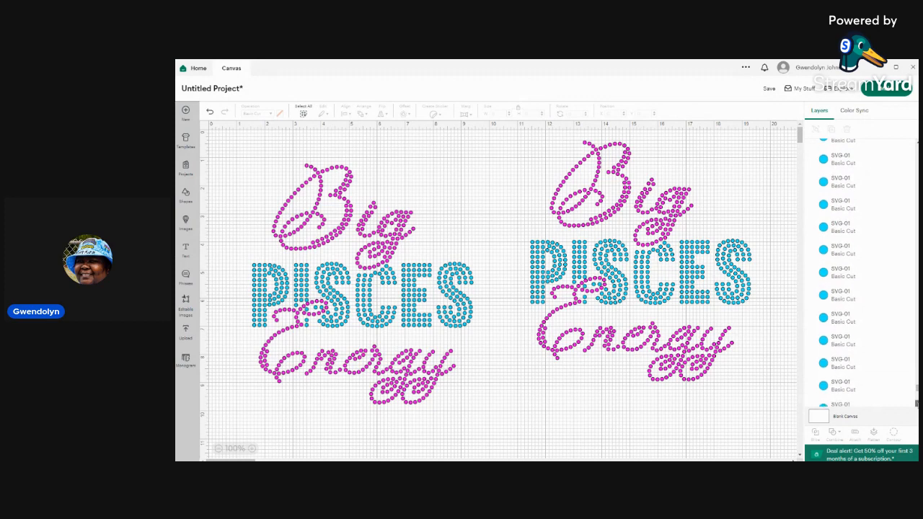
pyautogui.click(917, 403)
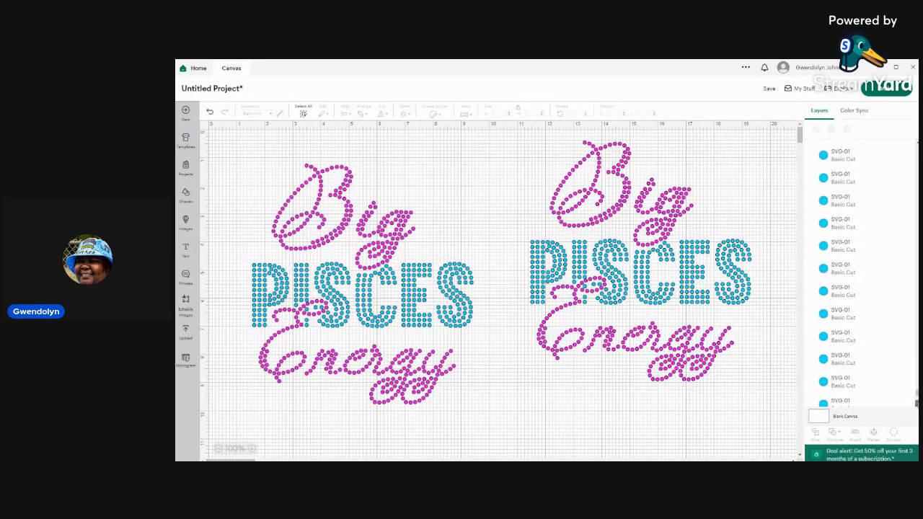
pyautogui.click(917, 403)
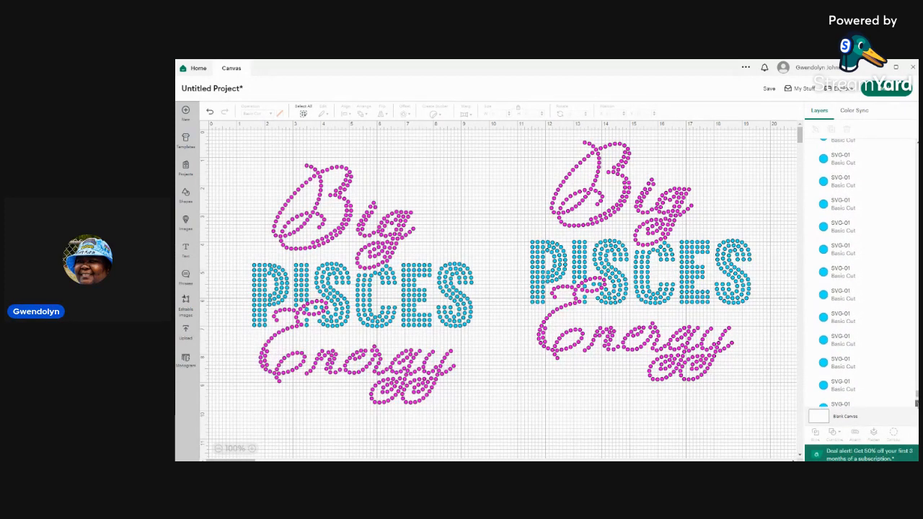
pyautogui.click(917, 404)
pyautogui.click(917, 404)
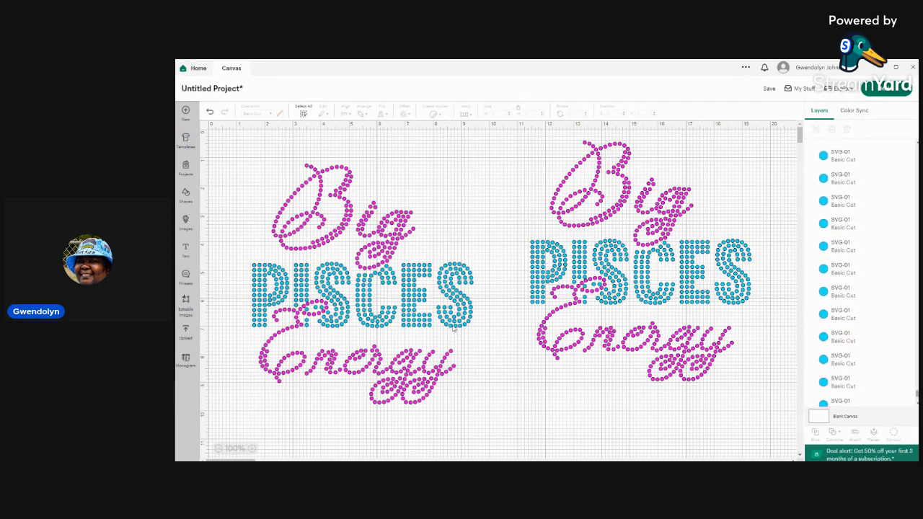
# Step: Select twelve consecutive blue SVG-01 dot layers from the upper part of the original design's final S and delete them
pyautogui.click(472, 285)
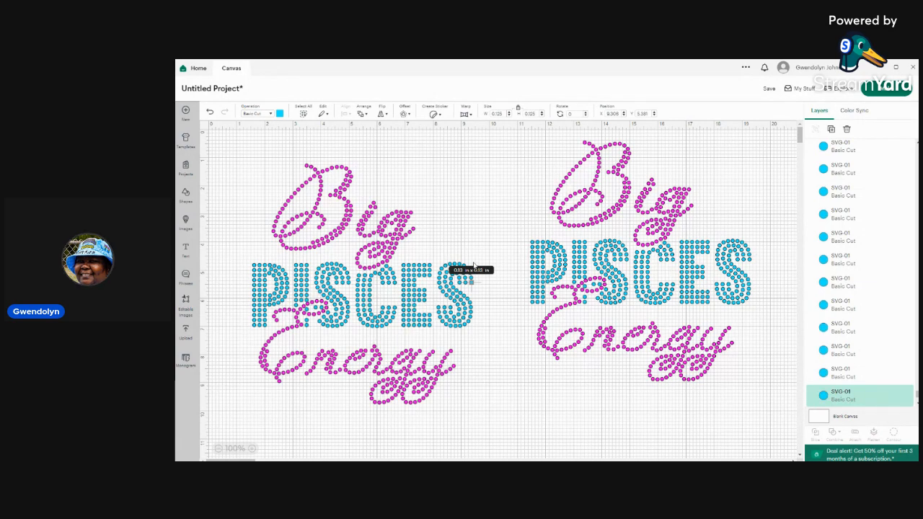
pyautogui.keyDown('shift'); pyautogui.click(867, 148); pyautogui.keyUp('shift')
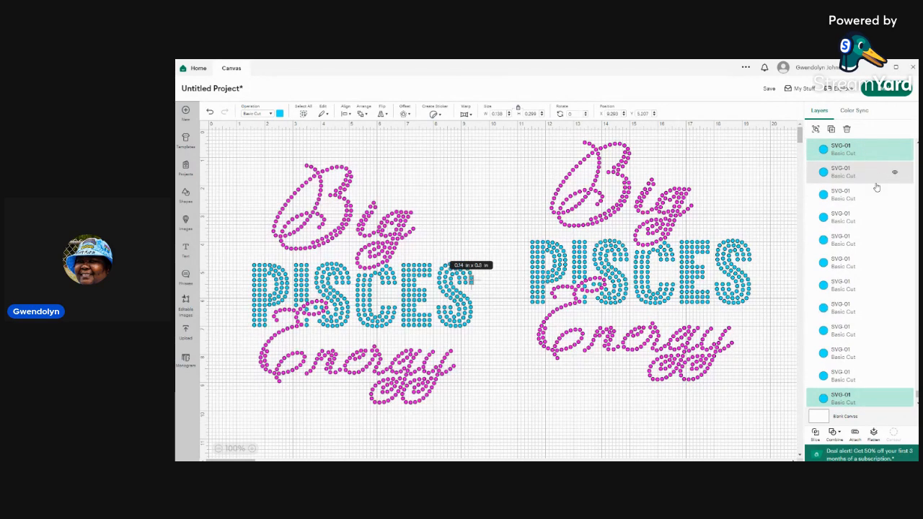
pyautogui.keyDown('shift'); pyautogui.click(875, 177); pyautogui.keyUp('shift')
pyautogui.keyDown('shift'); pyautogui.click(878, 194); pyautogui.keyUp('shift')
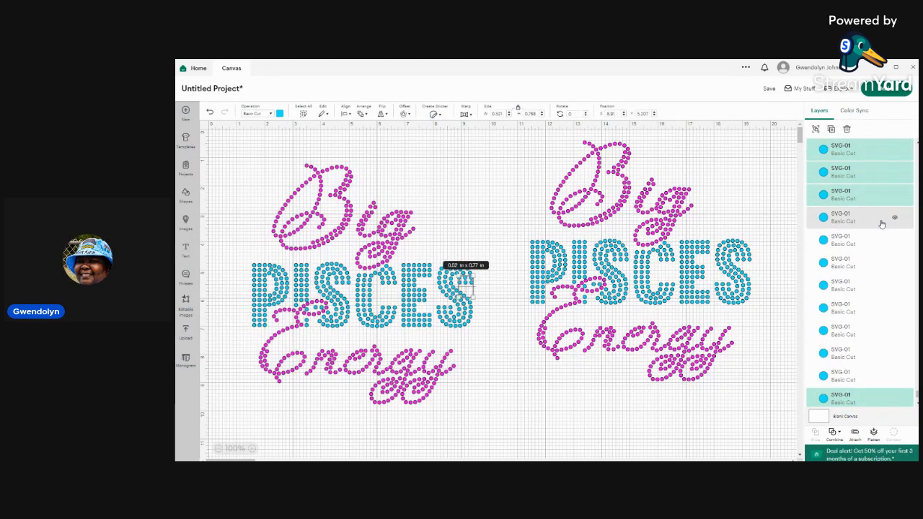
pyautogui.keyDown('shift'); pyautogui.click(882, 219); pyautogui.keyUp('shift')
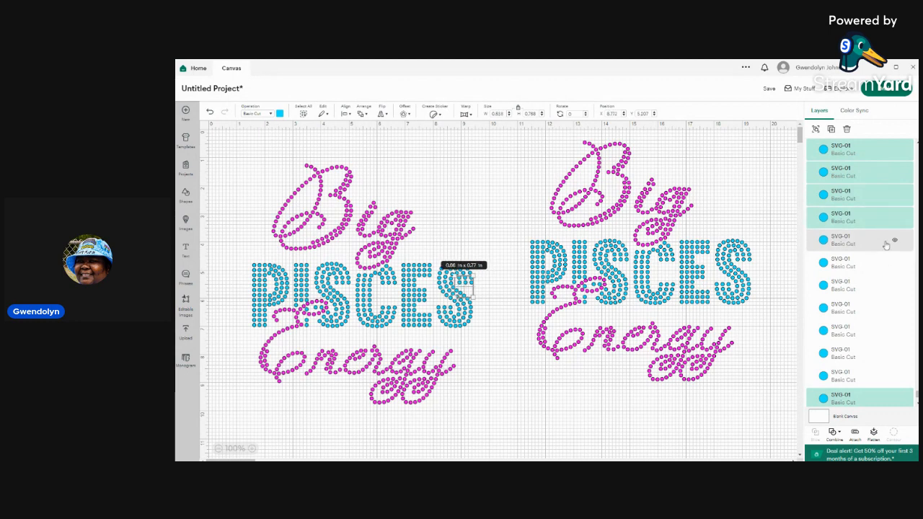
pyautogui.keyDown('shift'); pyautogui.click(886, 245); pyautogui.keyUp('shift')
pyautogui.keyDown('shift'); pyautogui.click(886, 268); pyautogui.keyUp('shift')
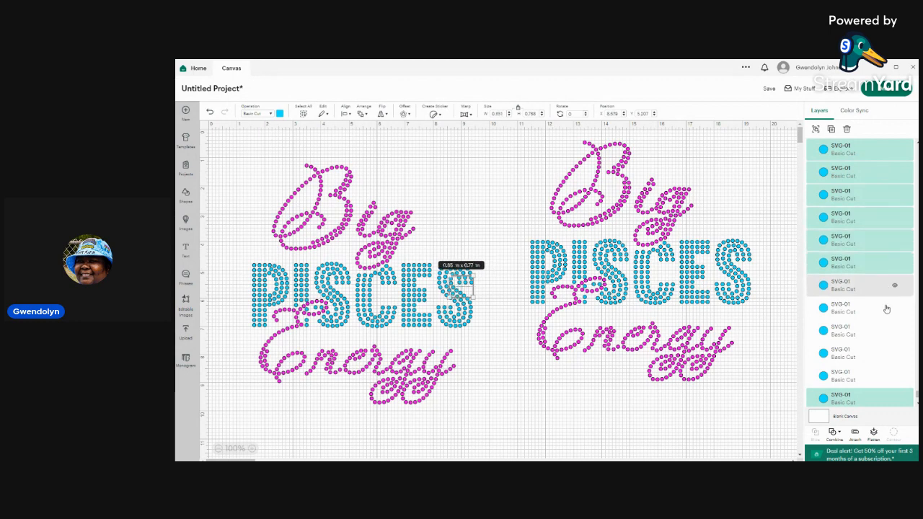
pyautogui.keyDown('shift'); pyautogui.click(886, 289); pyautogui.keyUp('shift')
pyautogui.keyDown('shift'); pyautogui.click(887, 311); pyautogui.keyUp('shift')
pyautogui.keyDown('shift'); pyautogui.click(888, 328); pyautogui.keyUp('shift')
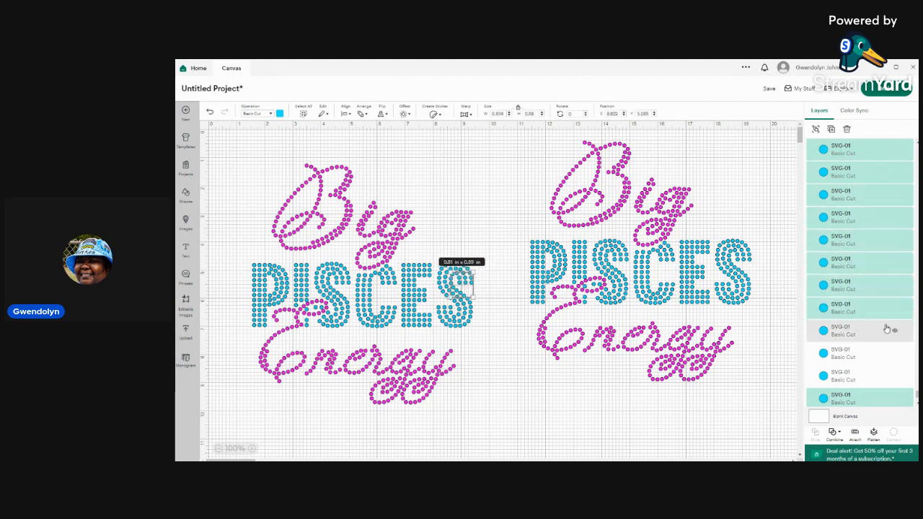
pyautogui.keyDown('shift'); pyautogui.click(892, 362); pyautogui.keyUp('shift')
pyautogui.keyDown('shift'); pyautogui.click(886, 378); pyautogui.keyUp('shift')
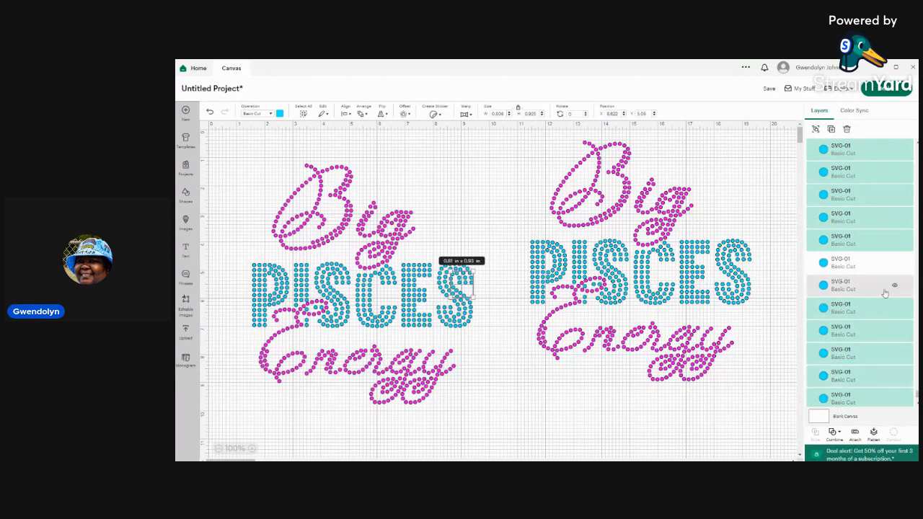
pyautogui.keyDown('shift'); pyautogui.click(877, 265); pyautogui.keyUp('shift')
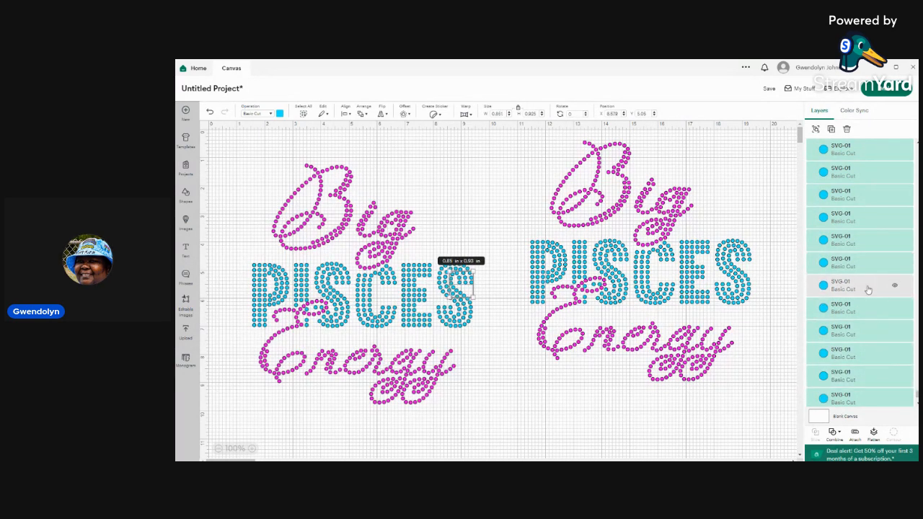
pyautogui.keyDown('shift'); pyautogui.click(878, 292); pyautogui.keyUp('shift')
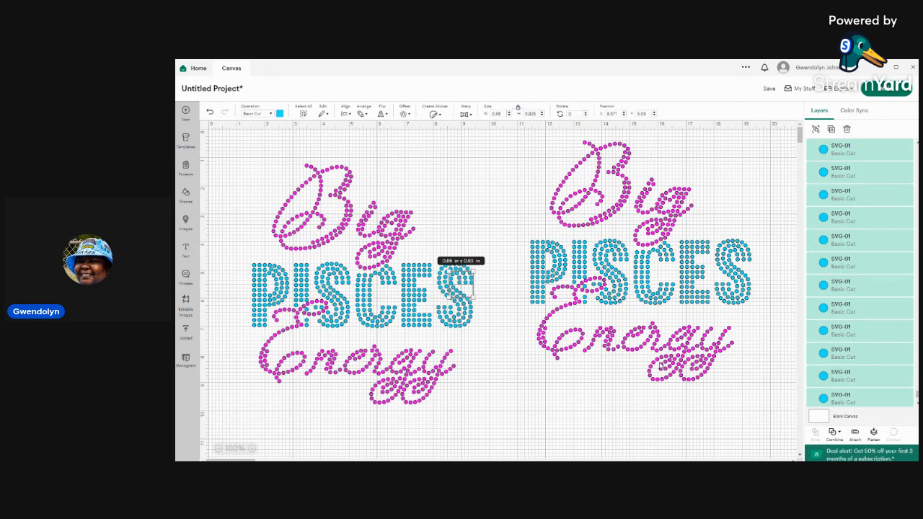
pyautogui.press('Delete')
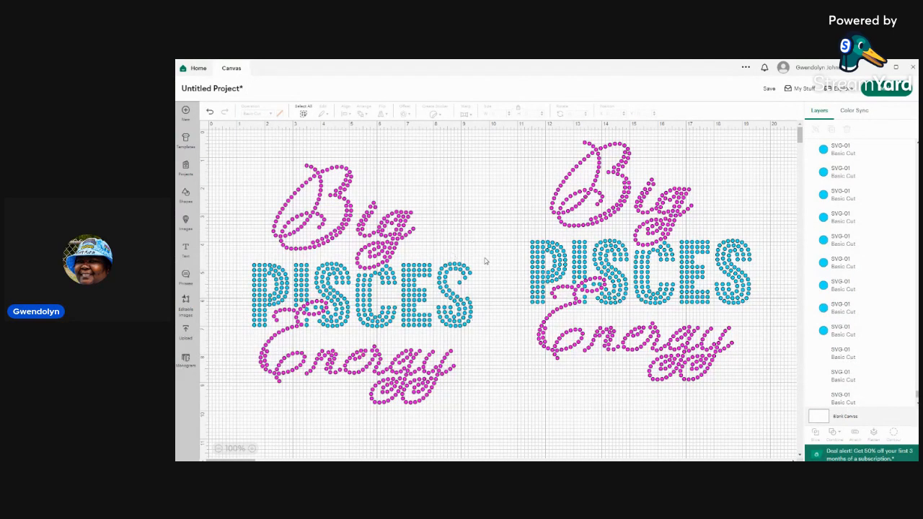
# Step: Delete the E and all remaining dots of the final S from the original design's PISCES in one area selection
pyautogui.moveTo(478, 243); pyautogui.dragTo(404, 342)
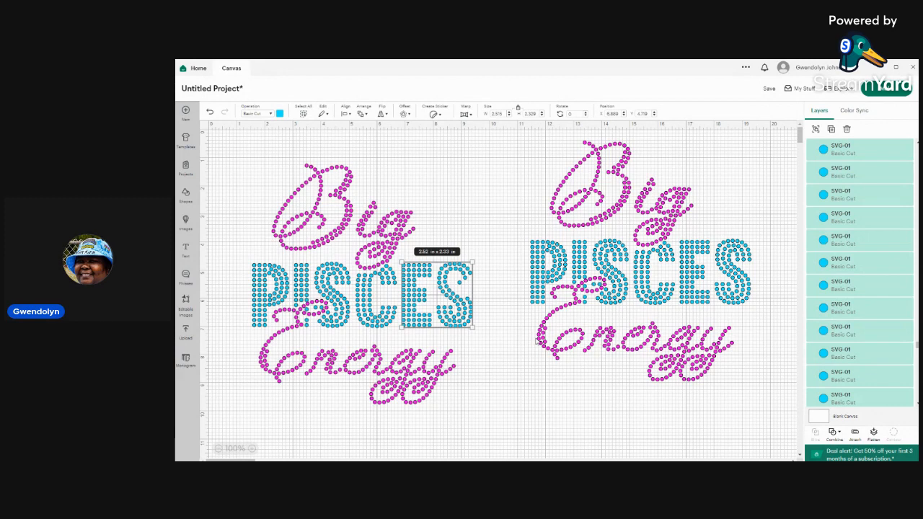
pyautogui.press('Delete')
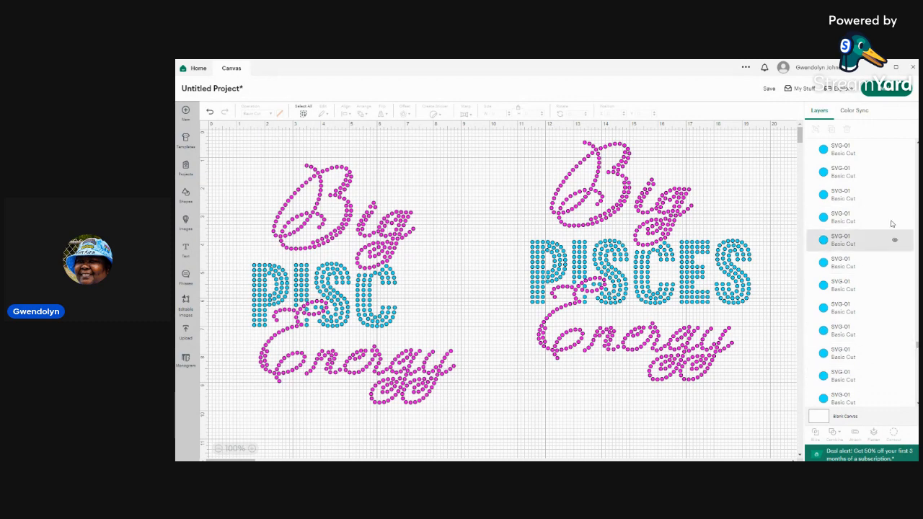
# Step: Select twelve consecutive blue dot layers from the inner lower curve of the first S in the original PISCES and delete them
pyautogui.click(871, 151)
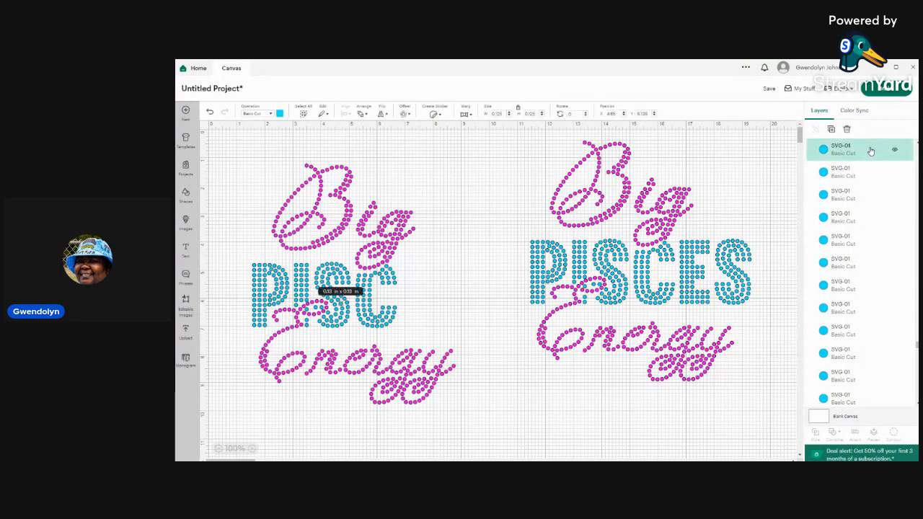
pyautogui.keyDown('shift'); pyautogui.click(877, 401); pyautogui.keyUp('shift')
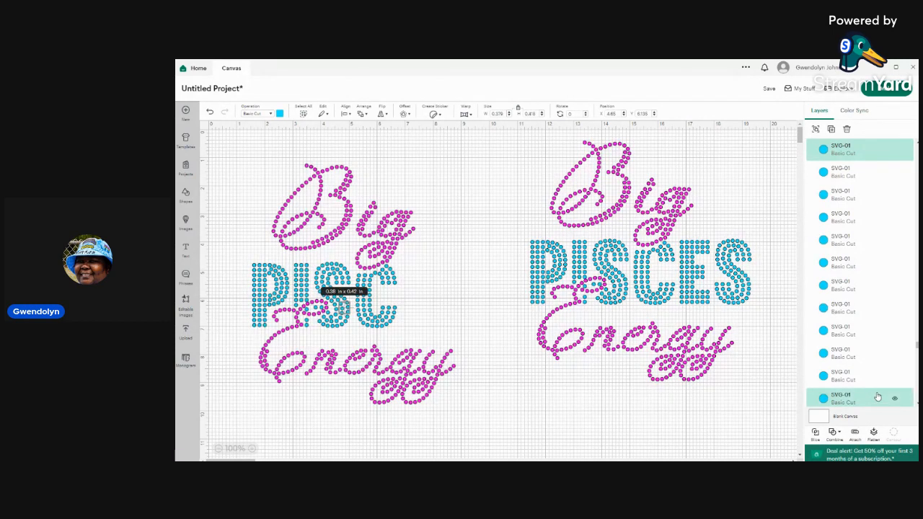
pyautogui.keyDown('shift'); pyautogui.click(875, 178); pyautogui.keyUp('shift')
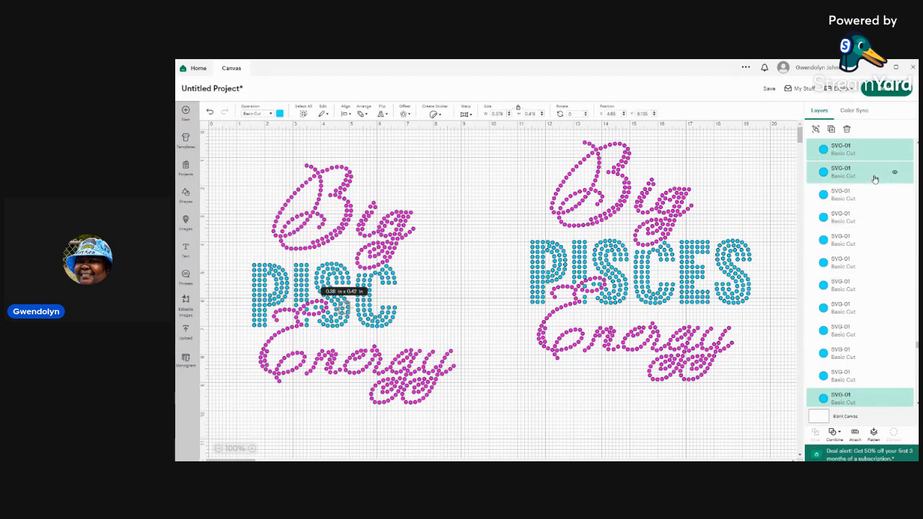
pyautogui.keyDown('shift'); pyautogui.click(871, 380); pyautogui.keyUp('shift')
pyautogui.keyDown('shift'); pyautogui.click(867, 357); pyautogui.keyUp('shift')
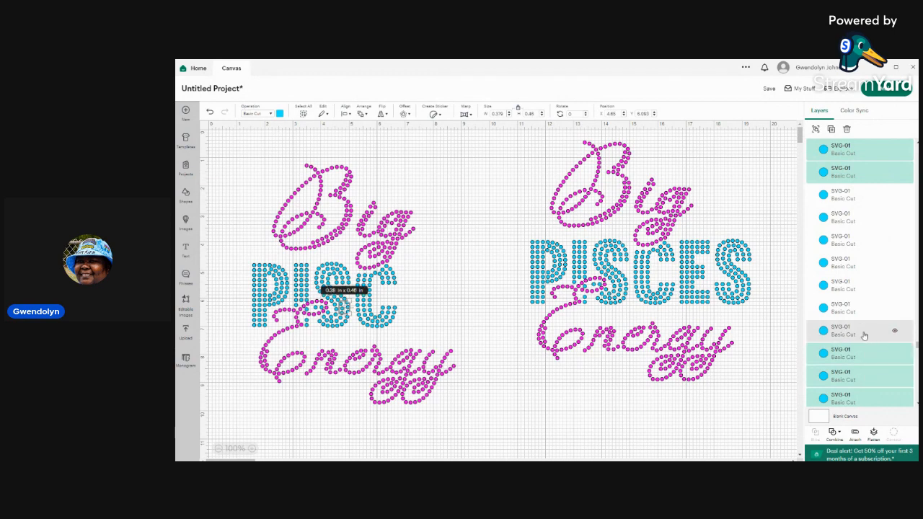
pyautogui.keyDown('shift'); pyautogui.click(866, 333); pyautogui.keyUp('shift')
pyautogui.keyDown('shift'); pyautogui.click(865, 309); pyautogui.keyUp('shift')
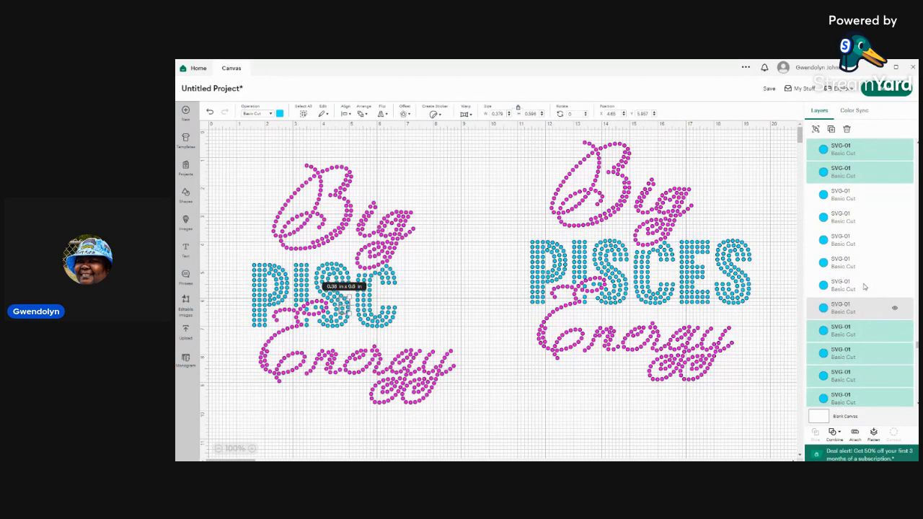
pyautogui.keyDown('shift'); pyautogui.click(864, 289); pyautogui.keyUp('shift')
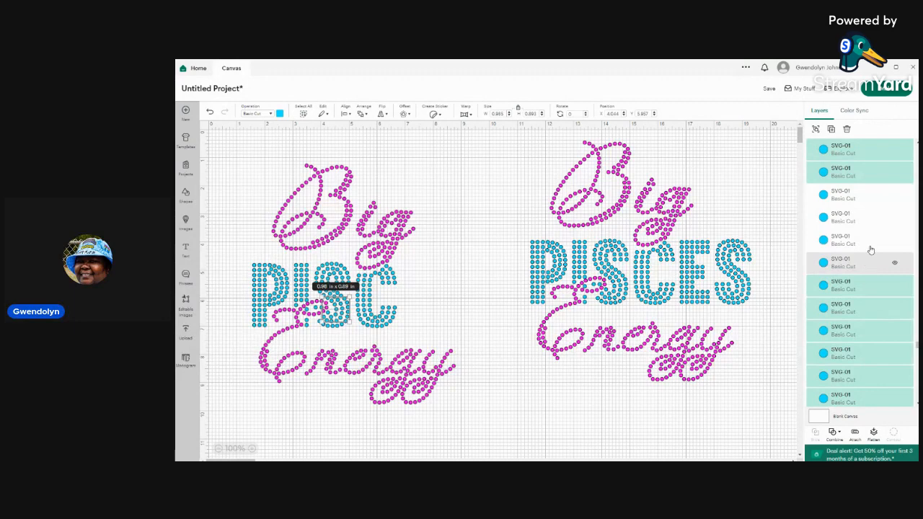
pyautogui.keyDown('shift'); pyautogui.click(871, 247); pyautogui.keyUp('shift')
pyautogui.keyDown('shift'); pyautogui.click(872, 219); pyautogui.keyUp('shift')
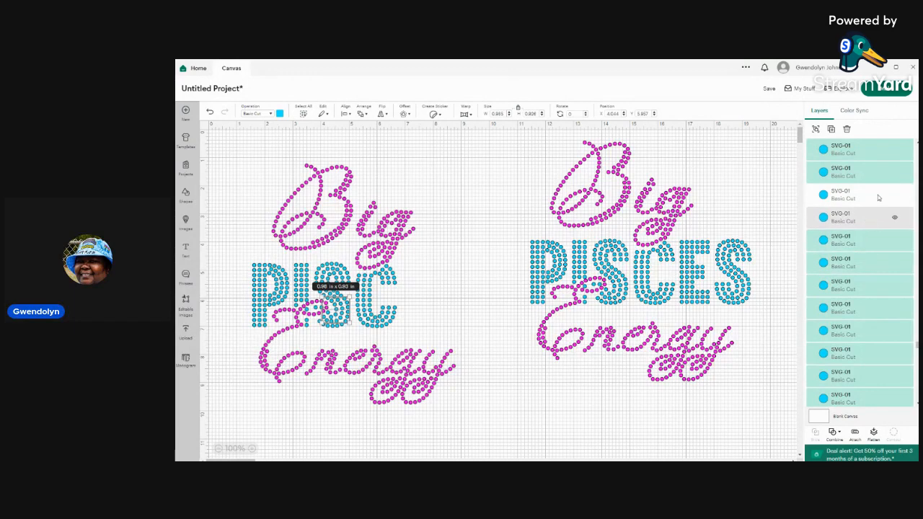
pyautogui.keyDown('shift'); pyautogui.click(879, 197); pyautogui.keyUp('shift')
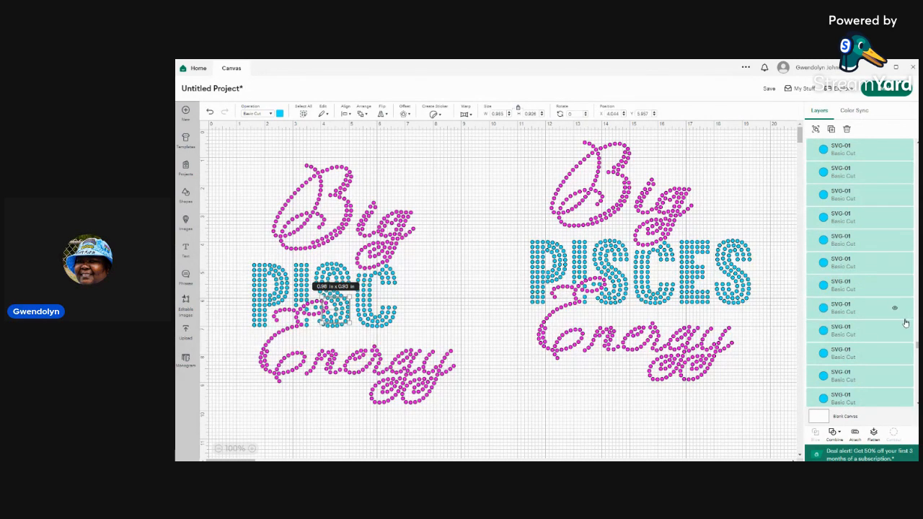
pyautogui.press('Delete')
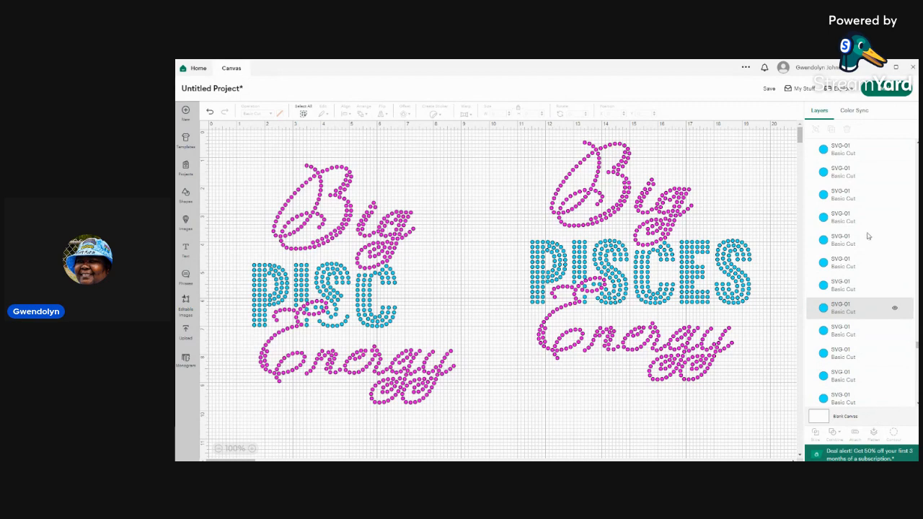
# Step: Select the next twelve blue dot layers, covering the bottom curve of the original design's first S, and delete them
pyautogui.click(875, 147)
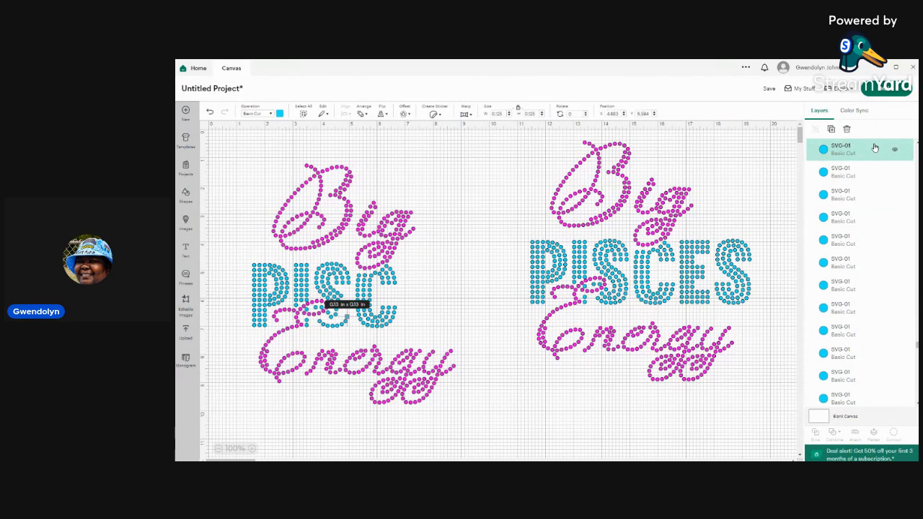
pyautogui.keyDown('shift'); pyautogui.click(882, 402); pyautogui.keyUp('shift')
pyautogui.keyDown('shift'); pyautogui.click(881, 377); pyautogui.keyUp('shift')
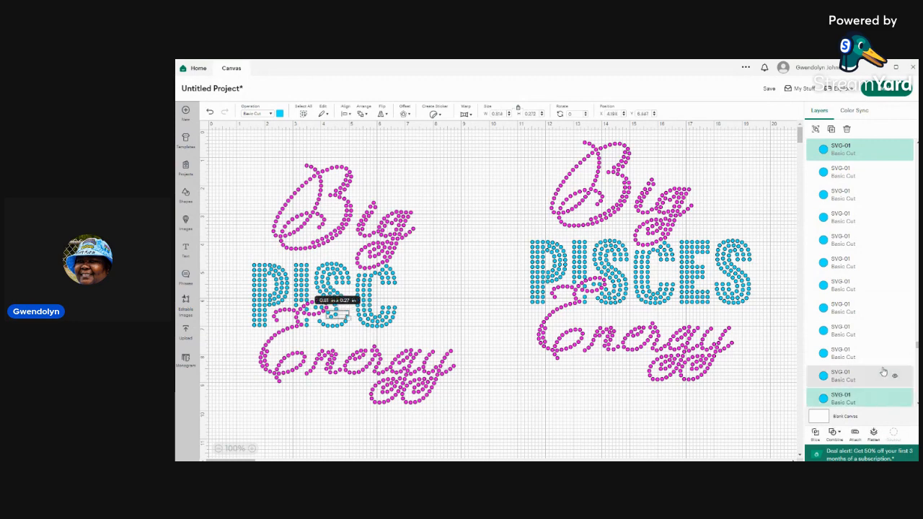
pyautogui.keyDown('shift'); pyautogui.click(873, 351); pyautogui.keyUp('shift')
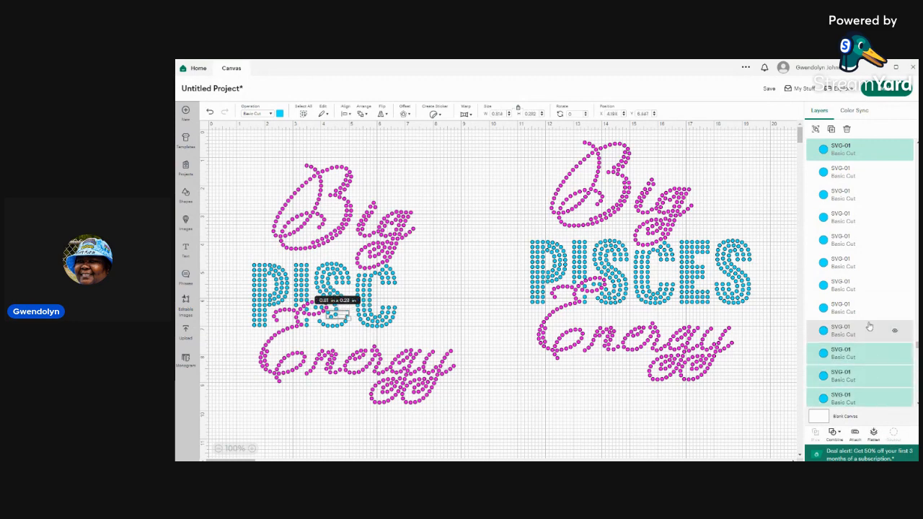
pyautogui.keyDown('shift'); pyautogui.click(868, 323); pyautogui.keyUp('shift')
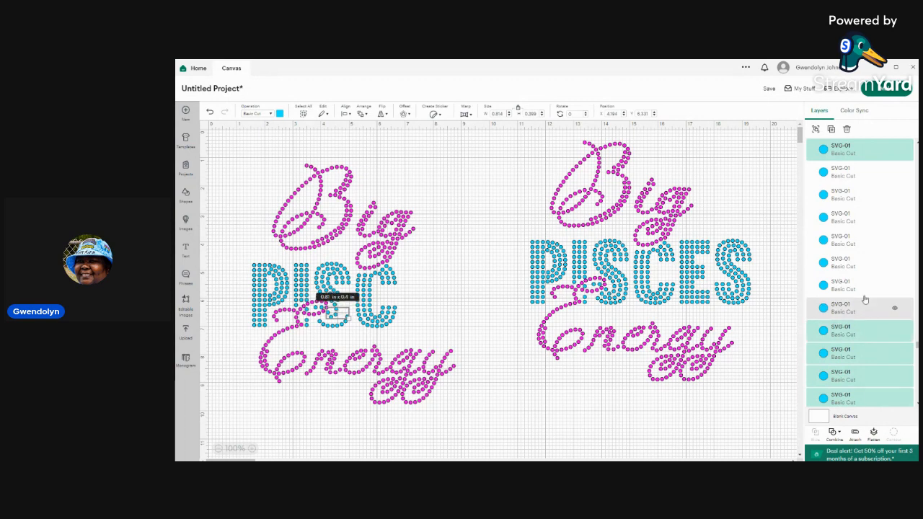
pyautogui.keyDown('shift'); pyautogui.click(864, 302); pyautogui.keyUp('shift')
pyautogui.keyDown('shift'); pyautogui.click(864, 285); pyautogui.keyUp('shift')
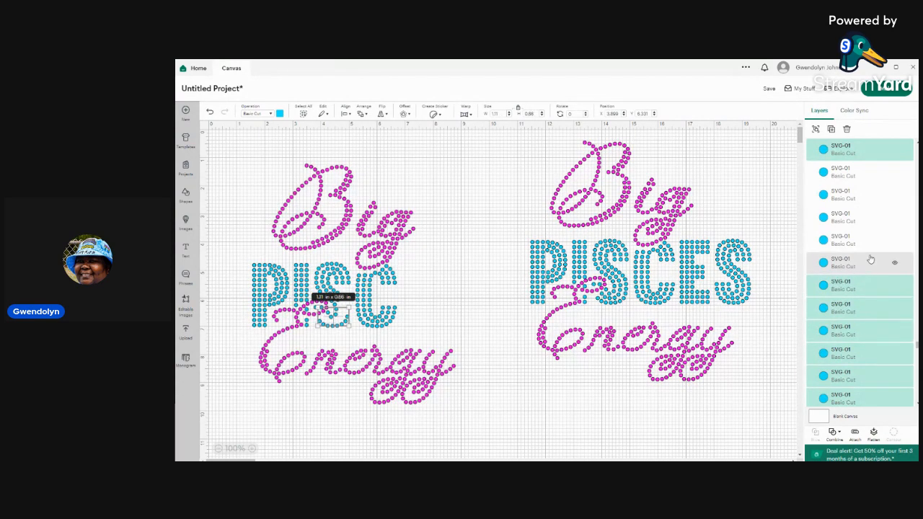
pyautogui.keyDown('shift'); pyautogui.click(872, 260); pyautogui.keyUp('shift')
pyautogui.keyDown('shift'); pyautogui.click(873, 242); pyautogui.keyUp('shift')
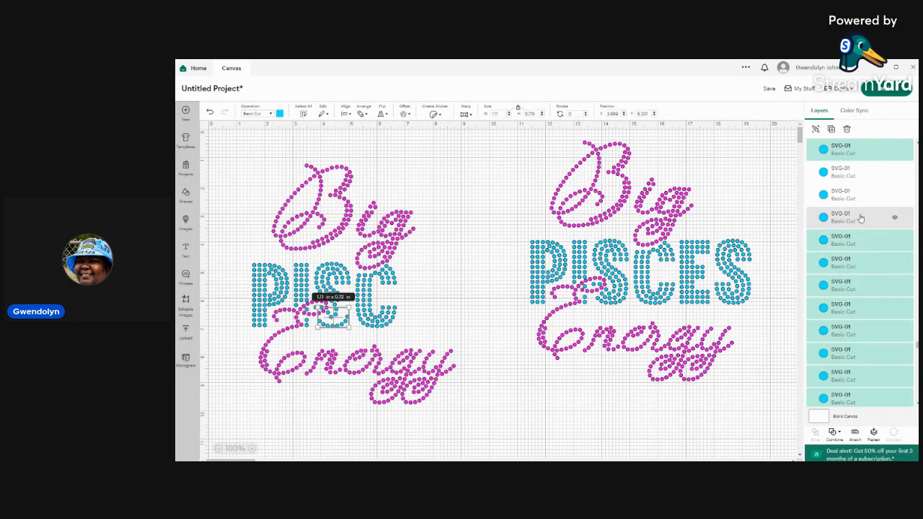
pyautogui.keyDown('shift'); pyautogui.click(861, 210); pyautogui.keyUp('shift')
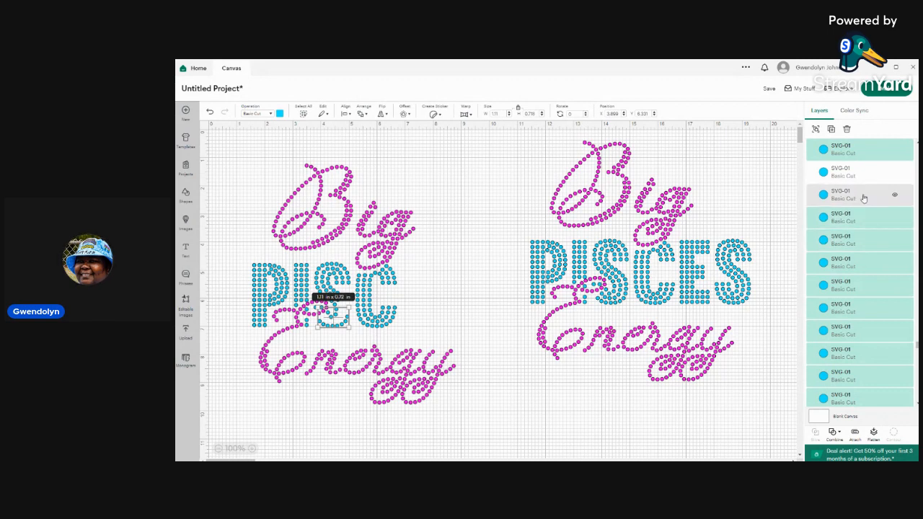
pyautogui.keyDown('shift'); pyautogui.click(864, 198); pyautogui.keyUp('shift')
pyautogui.keyDown('shift'); pyautogui.click(869, 178); pyautogui.keyUp('shift')
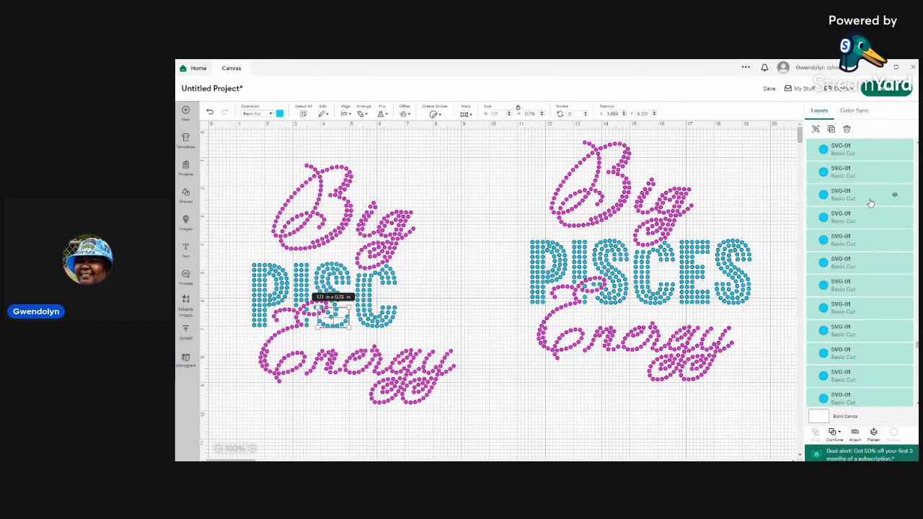
pyautogui.press('Delete')
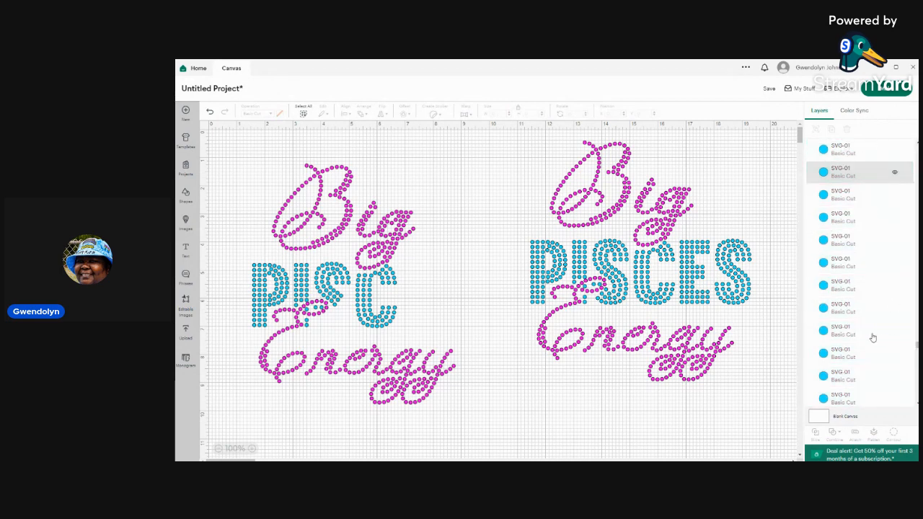
# Step: Select twelve consecutive blue SVG-01 dot layers running through the middle of the original design's first S and delete them
pyautogui.click(881, 149)
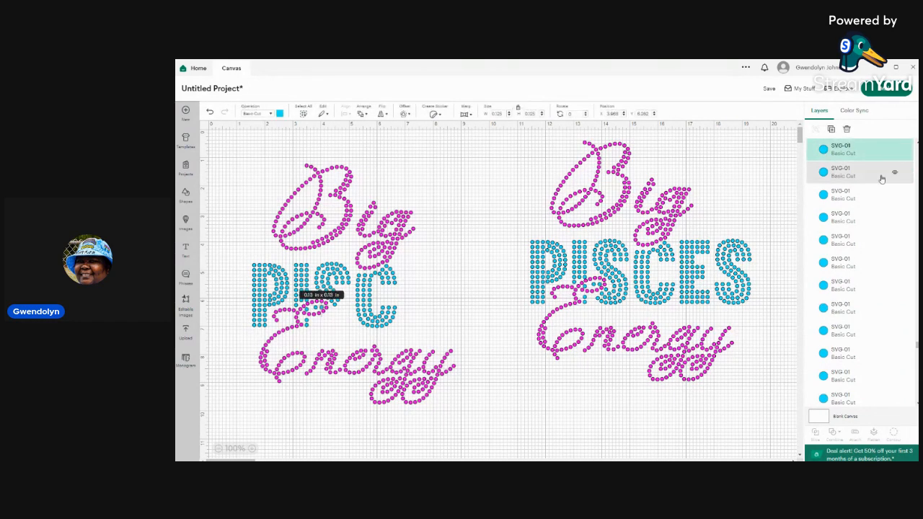
pyautogui.keyDown('shift'); pyautogui.click(882, 179); pyautogui.keyUp('shift')
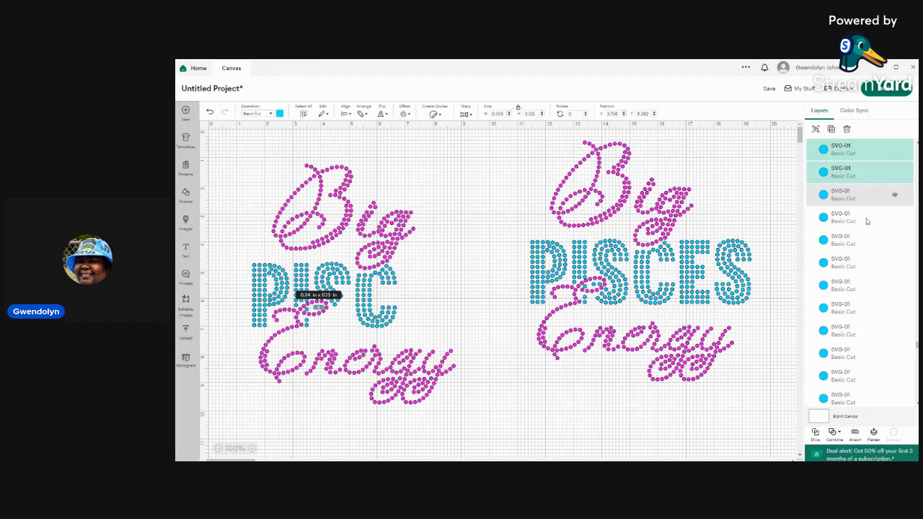
pyautogui.keyDown('shift'); pyautogui.click(867, 195); pyautogui.keyUp('shift')
pyautogui.keyDown('shift'); pyautogui.click(867, 220); pyautogui.keyUp('shift')
pyautogui.keyDown('shift'); pyautogui.click(867, 244); pyautogui.keyUp('shift')
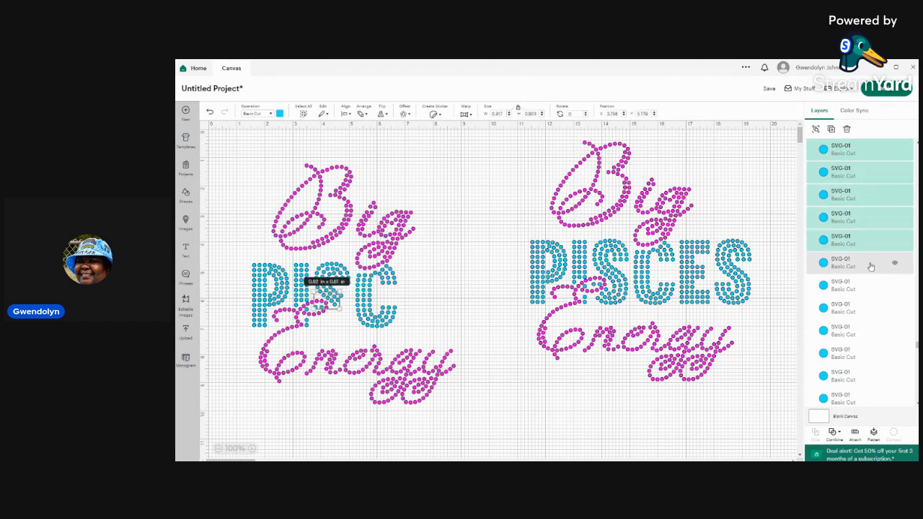
pyautogui.keyDown('shift'); pyautogui.click(871, 266); pyautogui.keyUp('shift')
pyautogui.keyDown('shift'); pyautogui.click(870, 288); pyautogui.keyUp('shift')
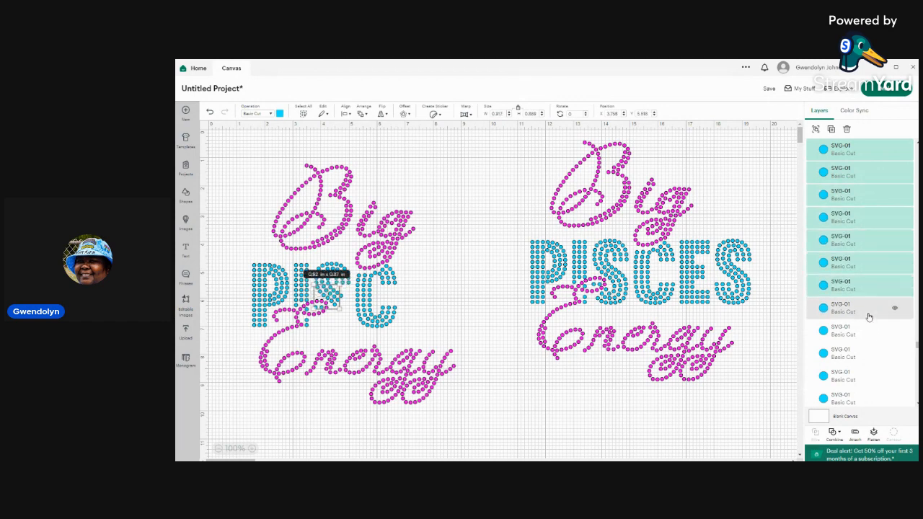
pyautogui.keyDown('shift'); pyautogui.click(865, 333); pyautogui.keyUp('shift')
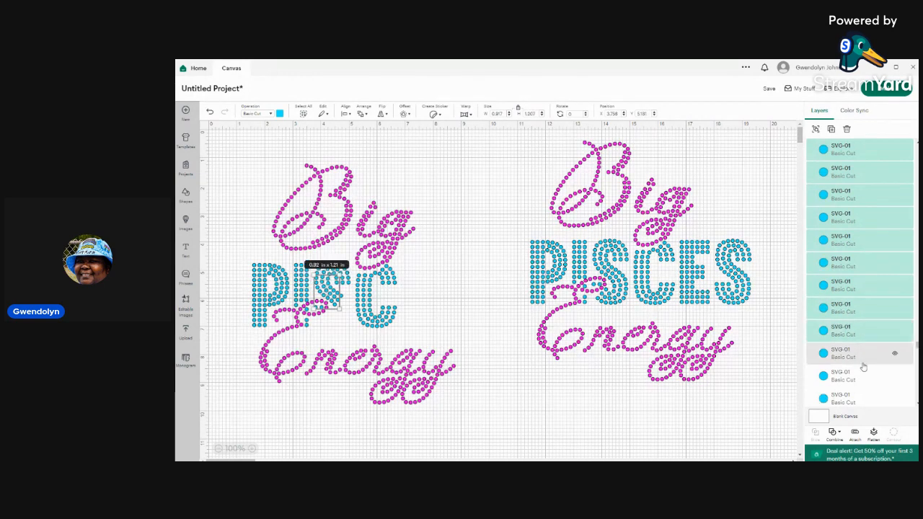
pyautogui.keyDown('shift'); pyautogui.click(863, 355); pyautogui.keyUp('shift')
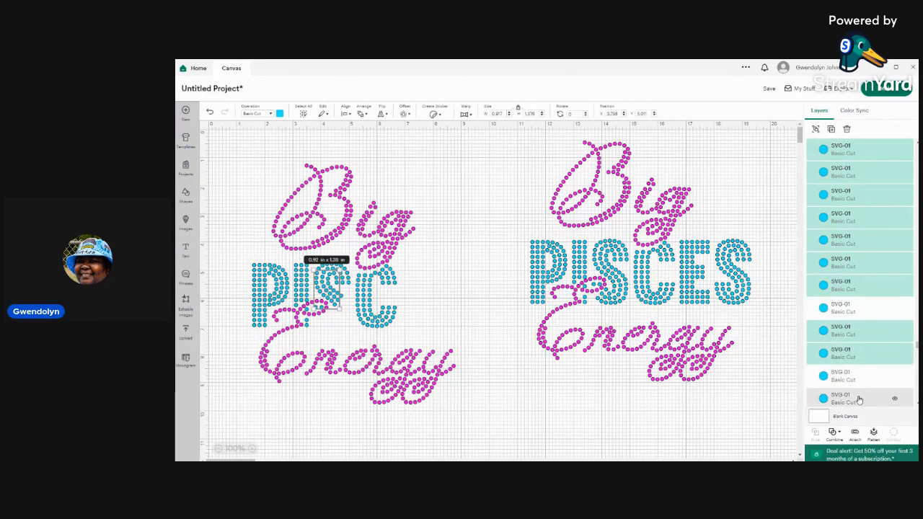
pyautogui.keyDown('shift'); pyautogui.click(868, 384); pyautogui.keyUp('shift')
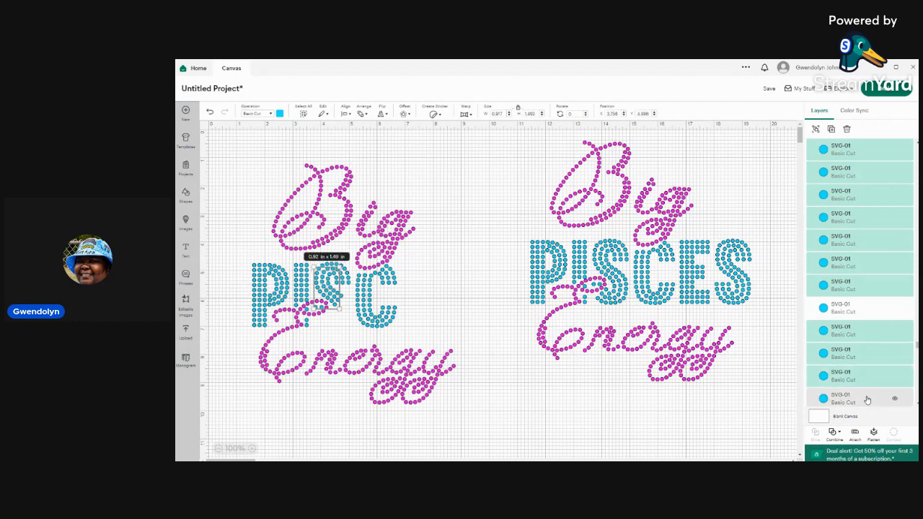
pyautogui.keyDown('shift'); pyautogui.click(867, 393); pyautogui.keyUp('shift')
pyautogui.keyDown('shift'); pyautogui.click(872, 311); pyautogui.keyUp('shift')
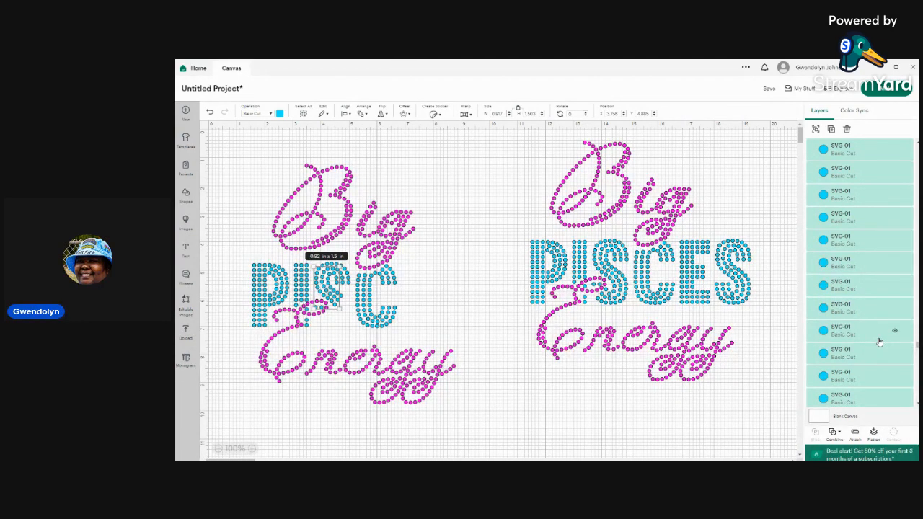
pyautogui.press('Delete')
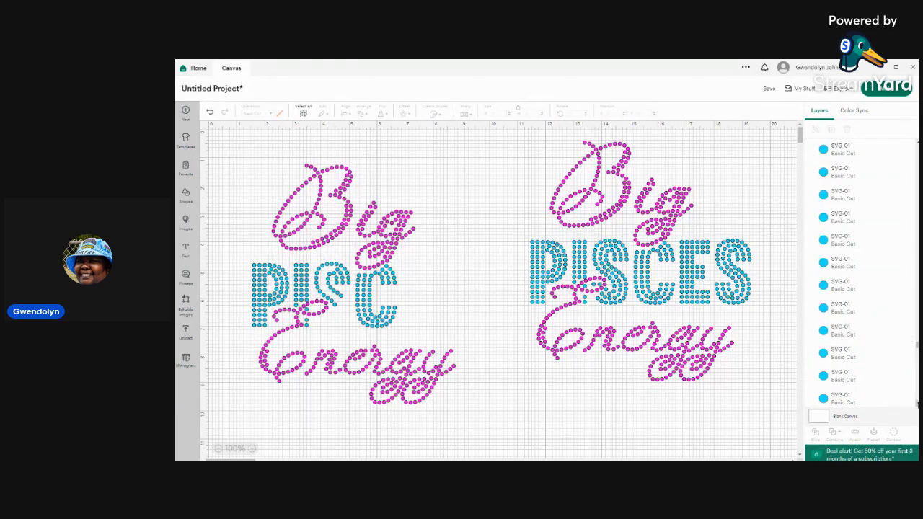
# Step: Delete the next twelve blue dot layers along the original first S's left side and diagonal, then area-select and delete the rest of that S
pyautogui.click(874, 405)
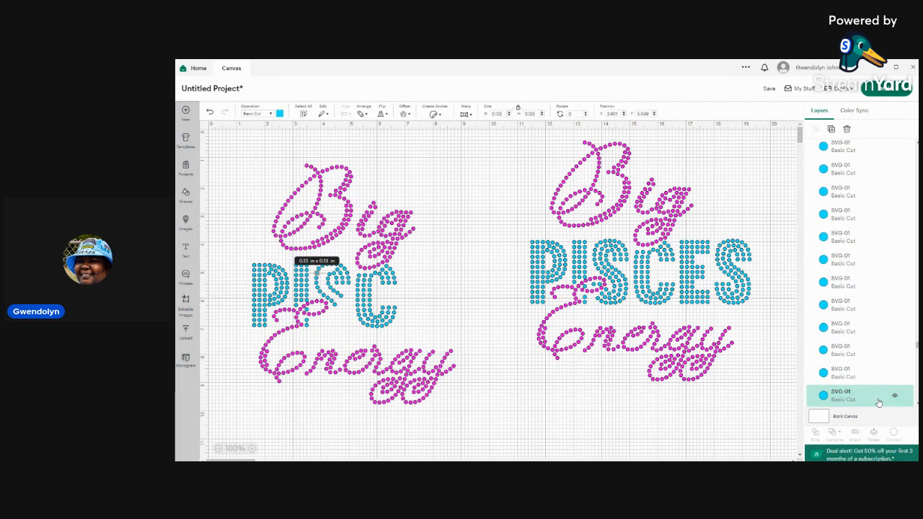
pyautogui.keyDown('shift'); pyautogui.click(874, 361); pyautogui.keyUp('shift')
pyautogui.keyDown('shift'); pyautogui.click(874, 352); pyautogui.keyUp('shift')
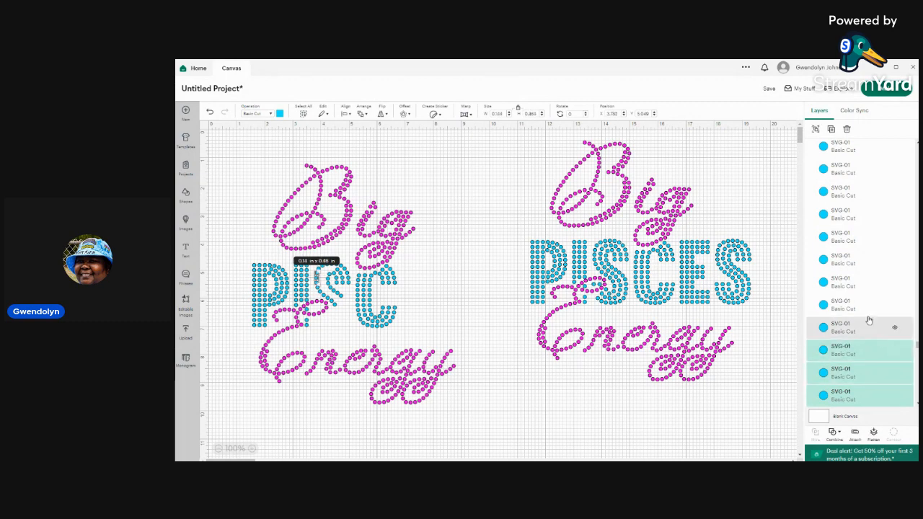
pyautogui.keyDown('shift'); pyautogui.click(868, 326); pyautogui.keyUp('shift')
pyautogui.keyDown('shift'); pyautogui.click(869, 297); pyautogui.keyUp('shift')
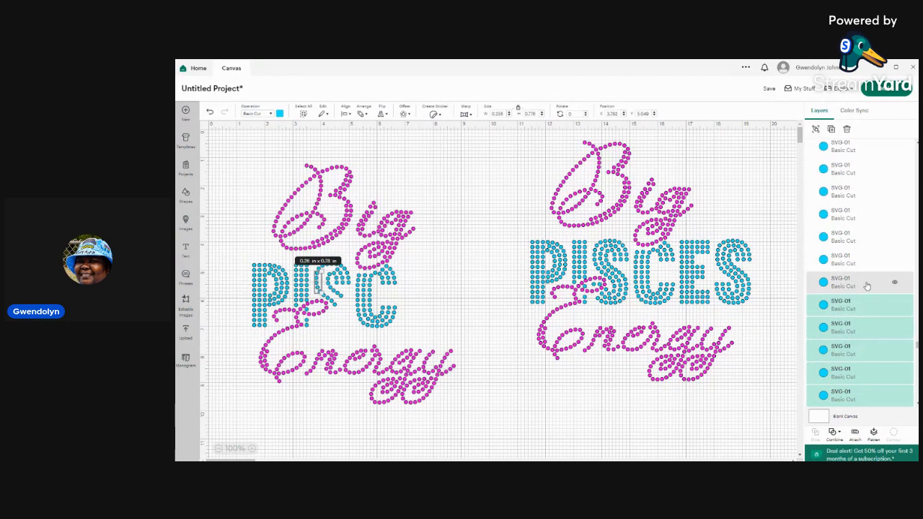
pyautogui.keyDown('shift'); pyautogui.click(866, 277); pyautogui.keyUp('shift')
pyautogui.keyDown('shift'); pyautogui.click(868, 261); pyautogui.keyUp('shift')
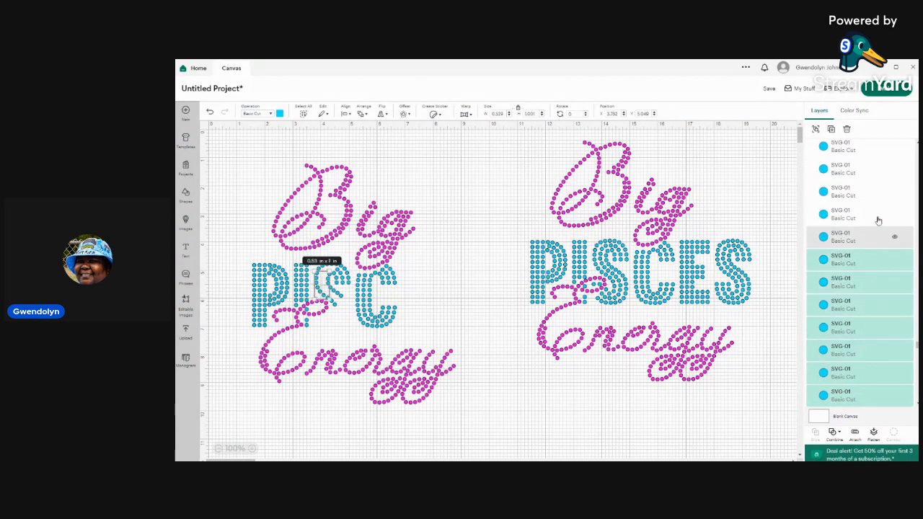
pyautogui.keyDown('shift'); pyautogui.click(879, 235); pyautogui.keyUp('shift')
pyautogui.keyDown('shift'); pyautogui.click(880, 205); pyautogui.keyUp('shift')
pyautogui.keyDown('shift'); pyautogui.click(880, 189); pyautogui.keyUp('shift')
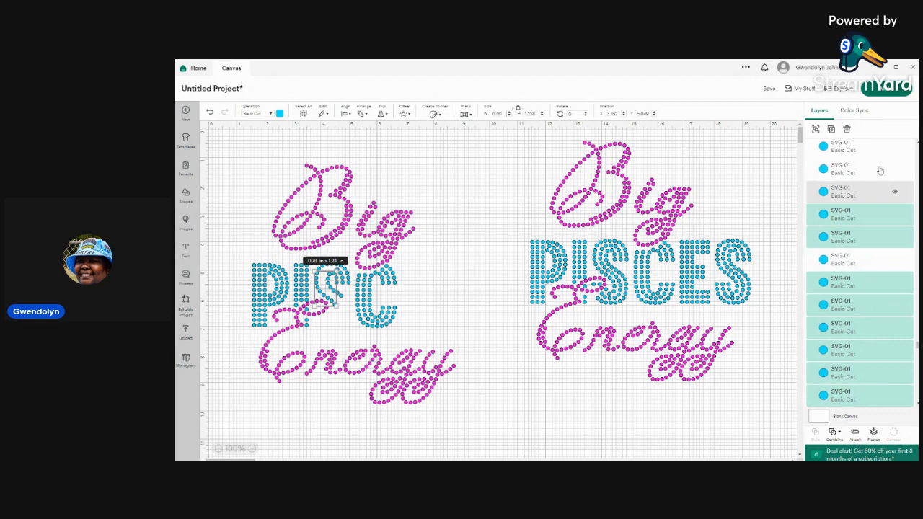
pyautogui.keyDown('ctrl'); pyautogui.click(878, 168); pyautogui.keyUp('ctrl')
pyautogui.keyDown('ctrl'); pyautogui.click(878, 151); pyautogui.keyUp('ctrl')
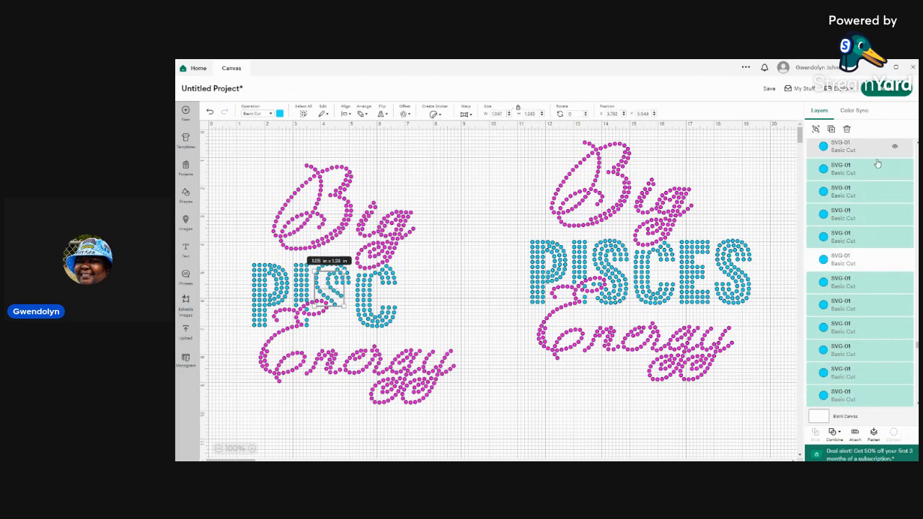
pyautogui.keyDown('ctrl'); pyautogui.click(887, 263); pyautogui.keyUp('ctrl')
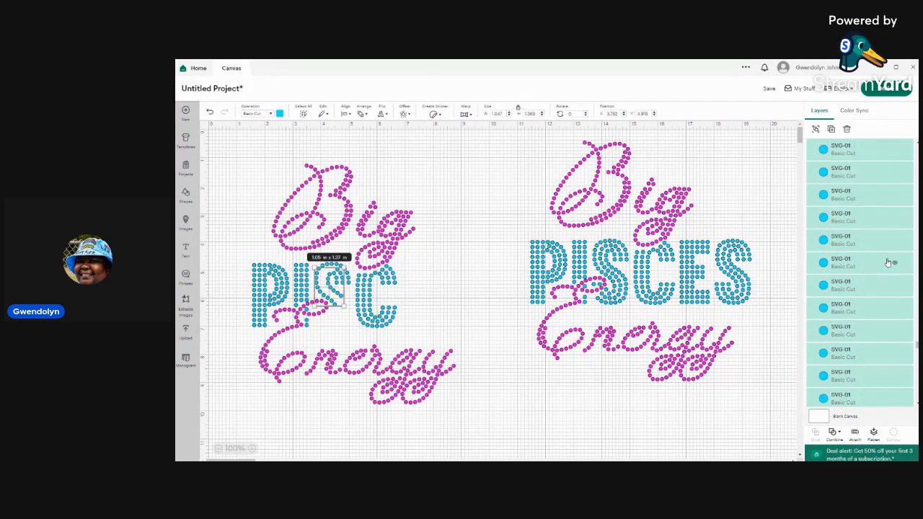
pyautogui.click(798, 309)
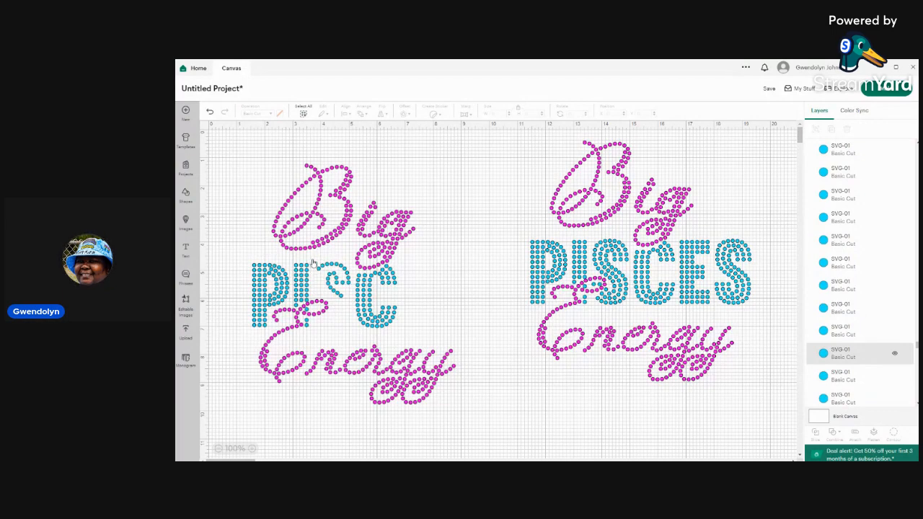
pyautogui.moveTo(312, 259); pyautogui.dragTo(352, 299)
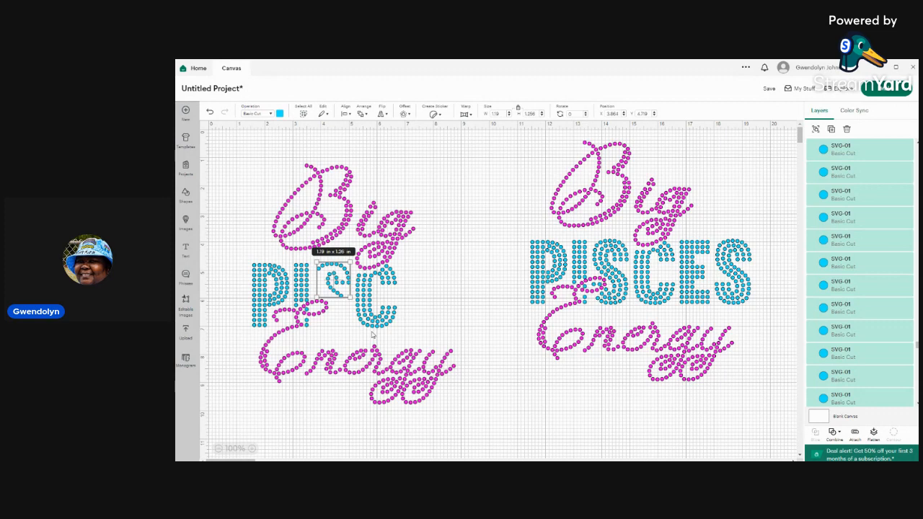
pyautogui.press('Delete')
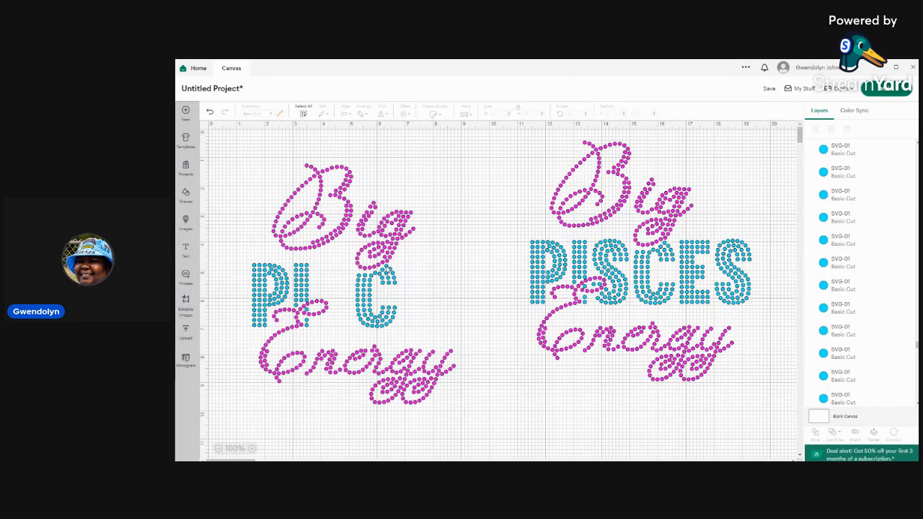
# Step: Delete twelve consecutive blue dot layers from the top of the original design's C, then area-select and delete the rest of the C
pyautogui.click(387, 268)
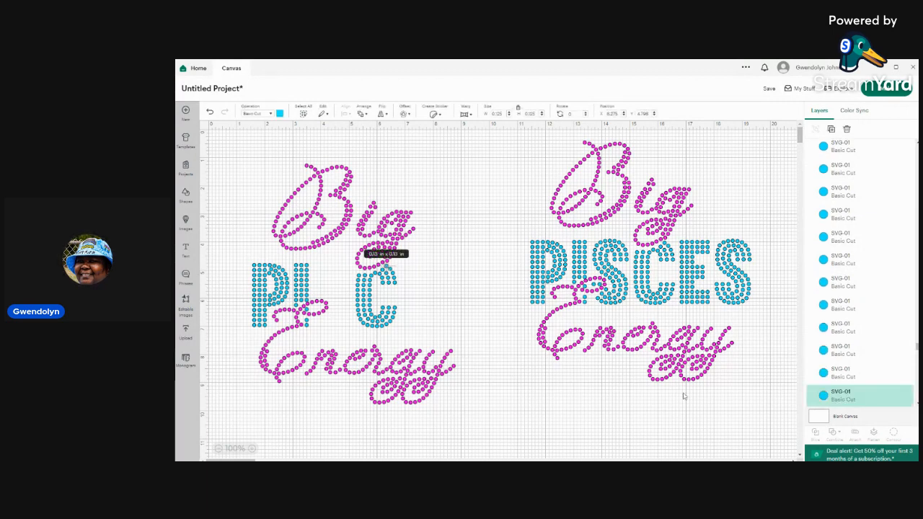
pyautogui.keyDown('shift'); pyautogui.click(884, 375); pyautogui.keyUp('shift')
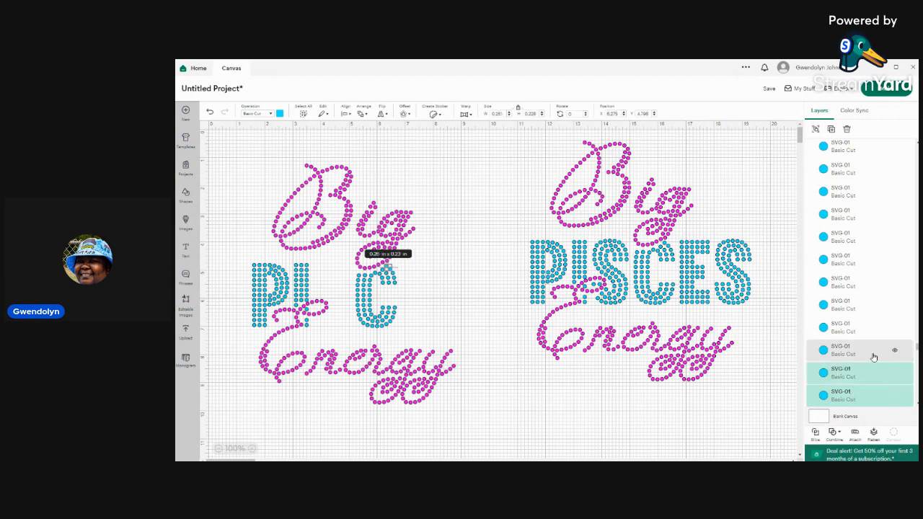
pyautogui.keyDown('ctrl'); pyautogui.click(873, 355); pyautogui.keyUp('ctrl')
pyautogui.keyDown('ctrl'); pyautogui.click(864, 333); pyautogui.keyUp('ctrl')
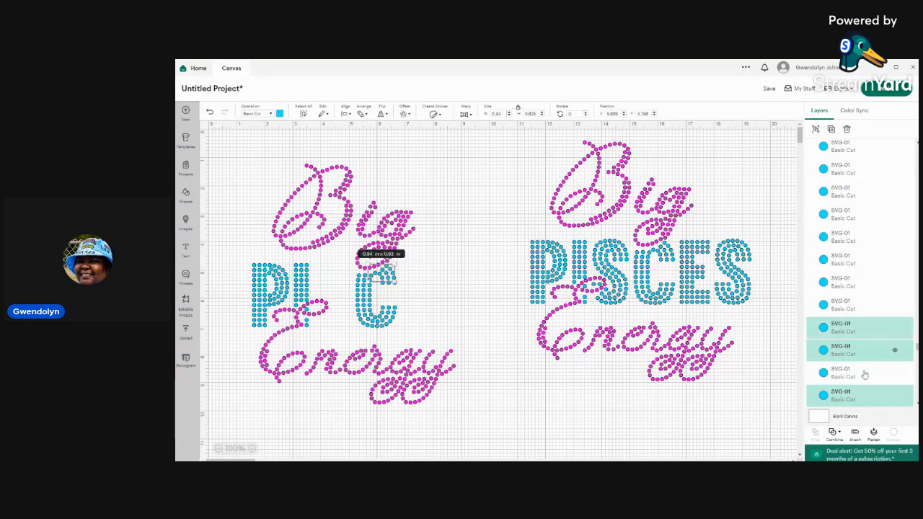
pyautogui.keyDown('ctrl'); pyautogui.click(868, 377); pyautogui.keyUp('ctrl')
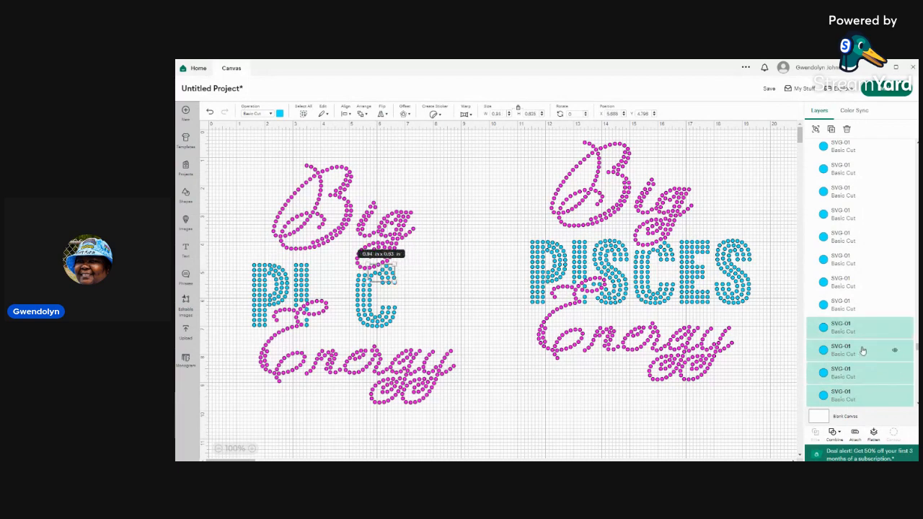
pyautogui.keyDown('ctrl'); pyautogui.click(869, 310); pyautogui.keyUp('ctrl')
pyautogui.keyDown('ctrl'); pyautogui.click(871, 282); pyautogui.keyUp('ctrl')
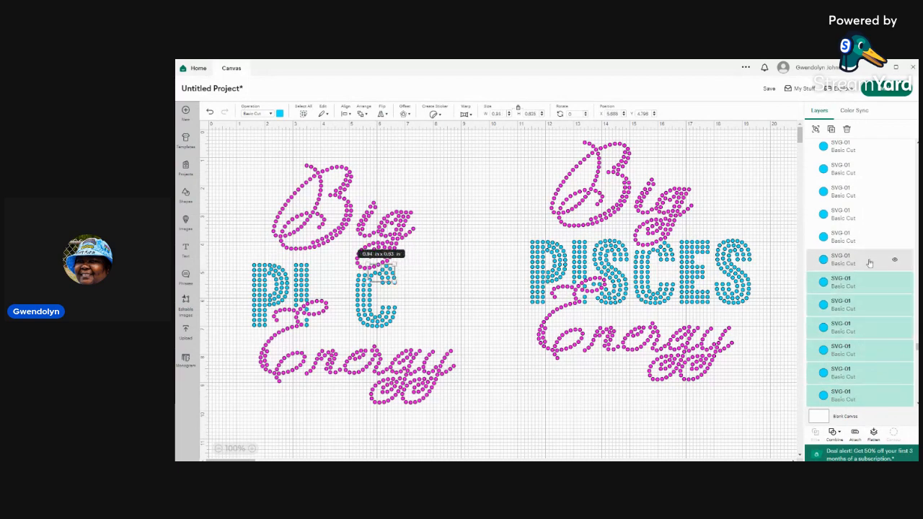
pyautogui.keyDown('ctrl'); pyautogui.click(866, 259); pyautogui.keyUp('ctrl')
pyautogui.keyDown('ctrl'); pyautogui.click(859, 232); pyautogui.keyUp('ctrl')
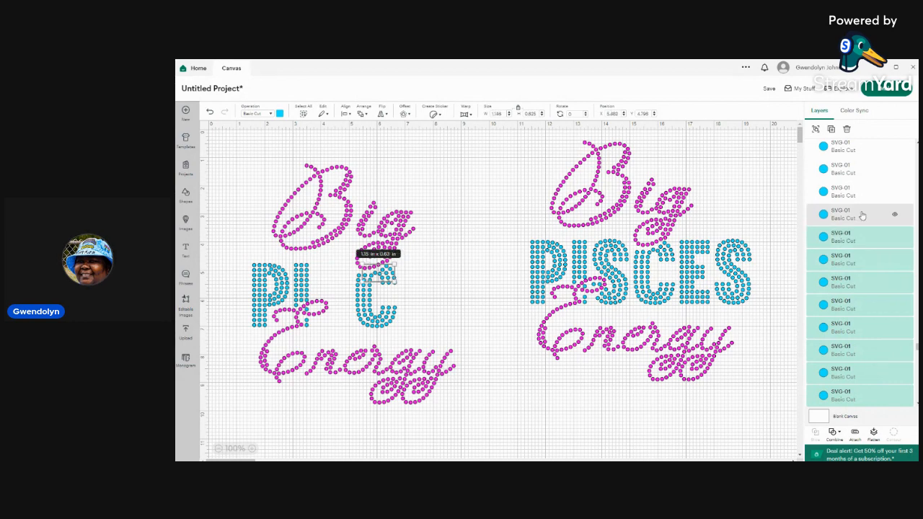
pyautogui.keyDown('ctrl'); pyautogui.click(863, 215); pyautogui.keyUp('ctrl')
pyautogui.keyDown('shift'); pyautogui.click(865, 168); pyautogui.keyUp('shift')
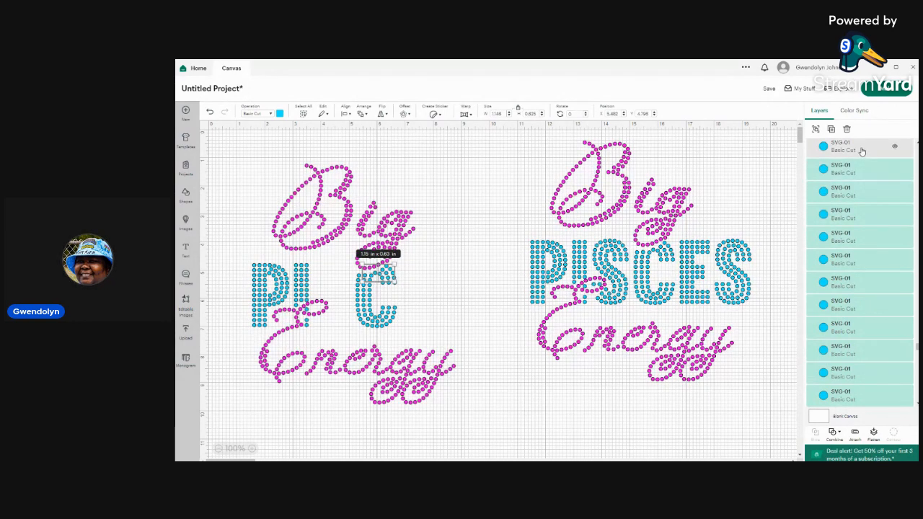
pyautogui.keyDown('shift'); pyautogui.click(863, 153); pyautogui.keyUp('shift')
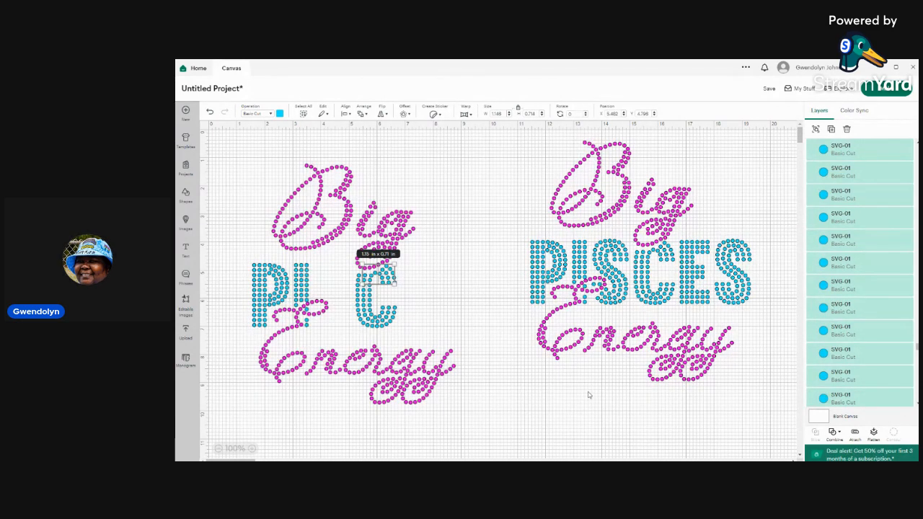
pyautogui.press('Delete')
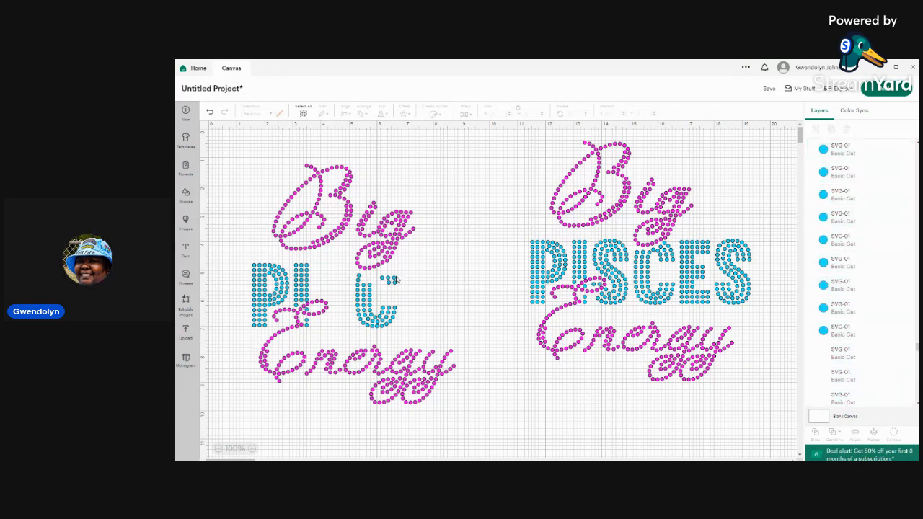
pyautogui.moveTo(346, 270); pyautogui.dragTo(401, 332)
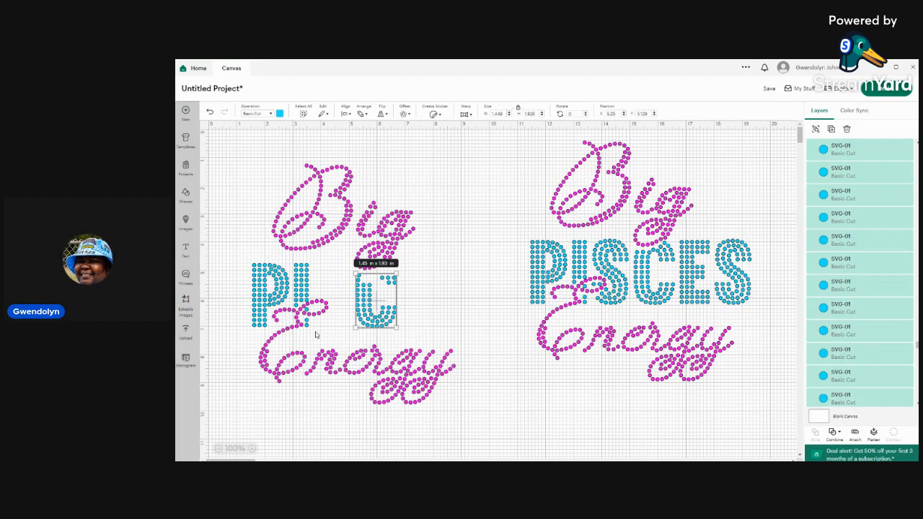
pyautogui.press('Delete')
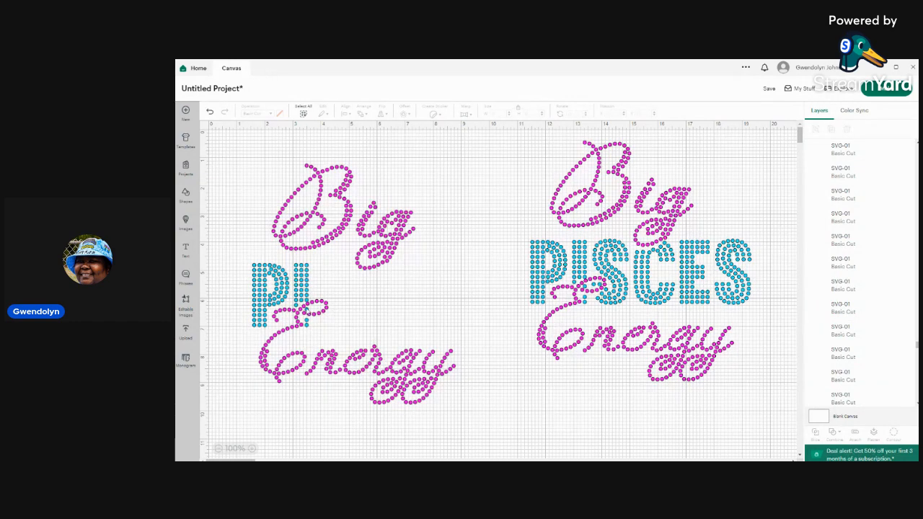
# Step: Delete the lone blue I dot inside the swash of the original Energy's E and the two I dots just below it
pyautogui.click(306, 310)
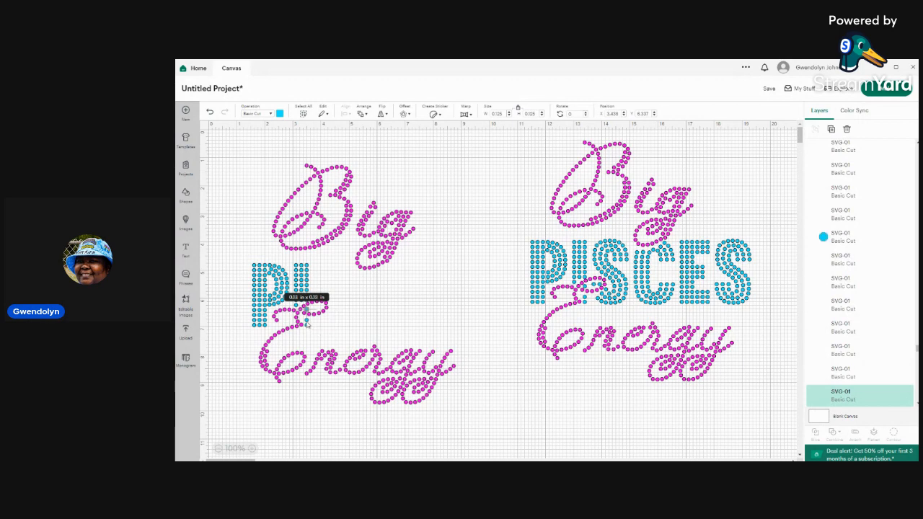
pyautogui.click(306, 323)
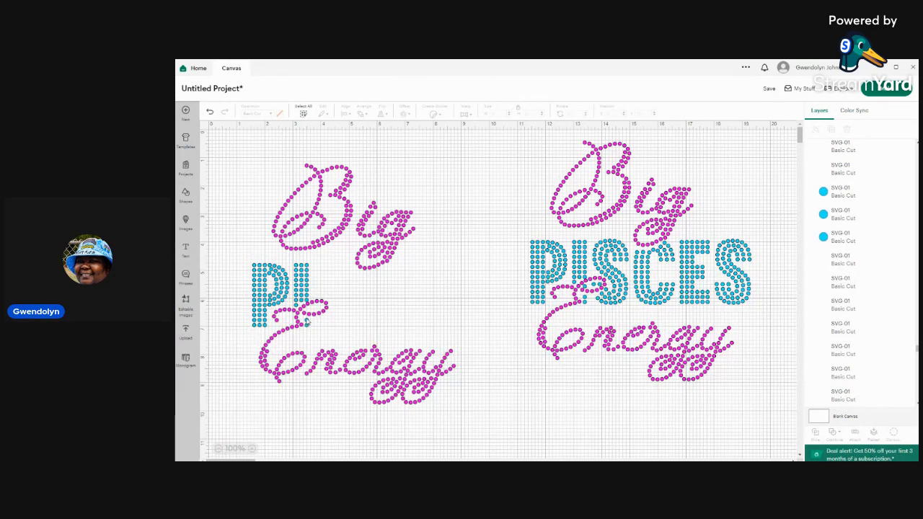
pyautogui.click(306, 323)
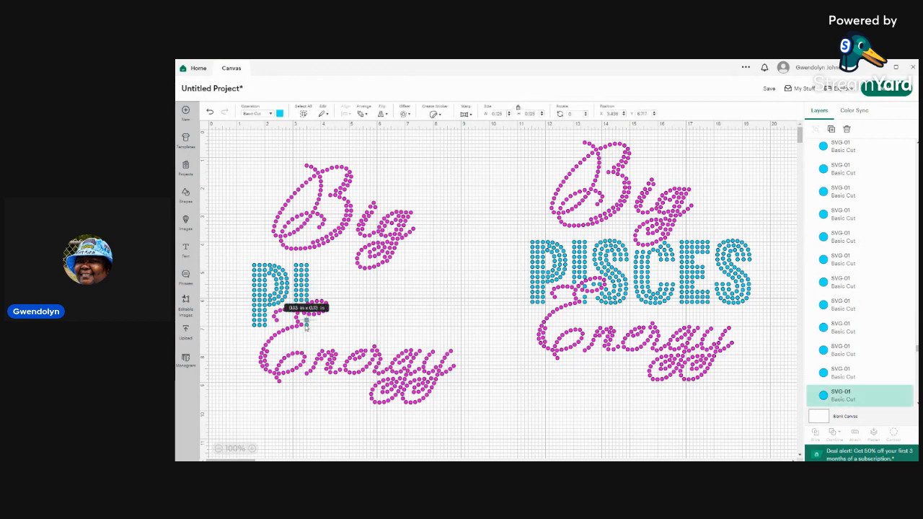
pyautogui.keyDown('shift'); pyautogui.click(307, 326); pyautogui.keyUp('shift')
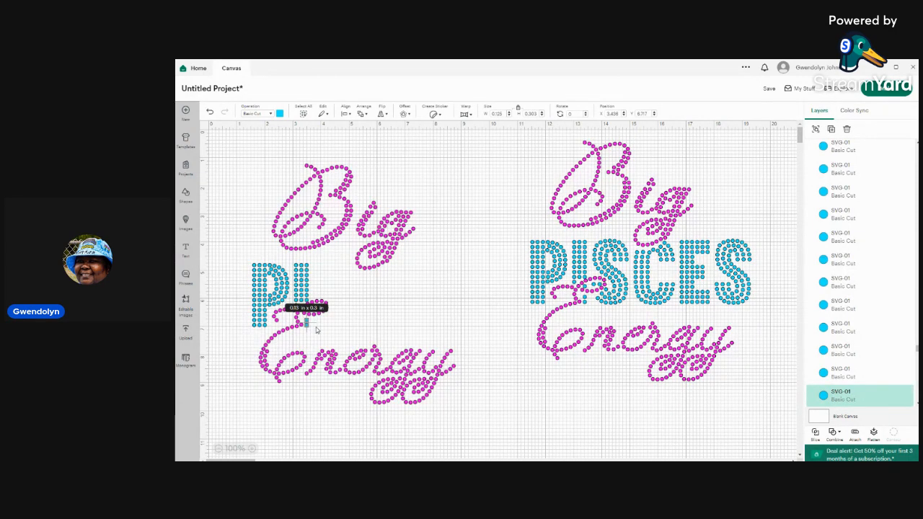
pyautogui.click(315, 328)
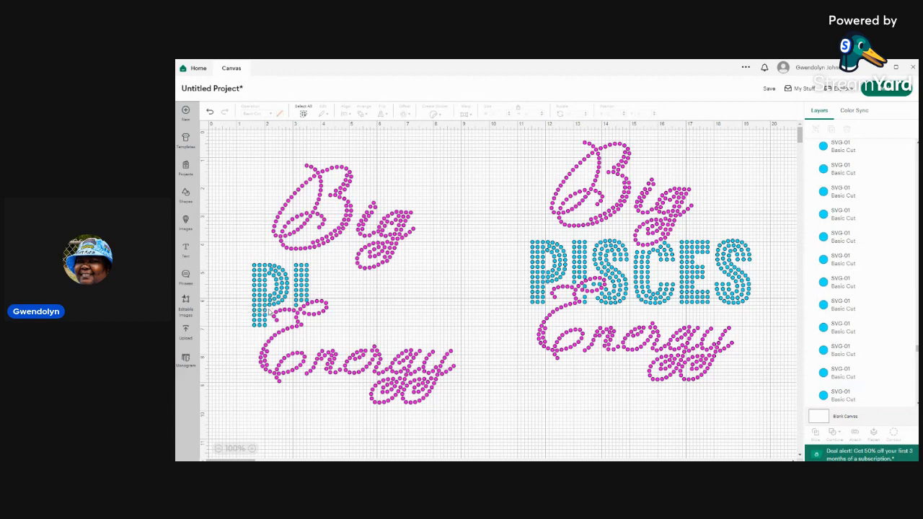
# Step: Area-select and delete the lower stem of the original design's blue P, then the rest of the P
pyautogui.moveTo(244, 306); pyautogui.dragTo(269, 330)
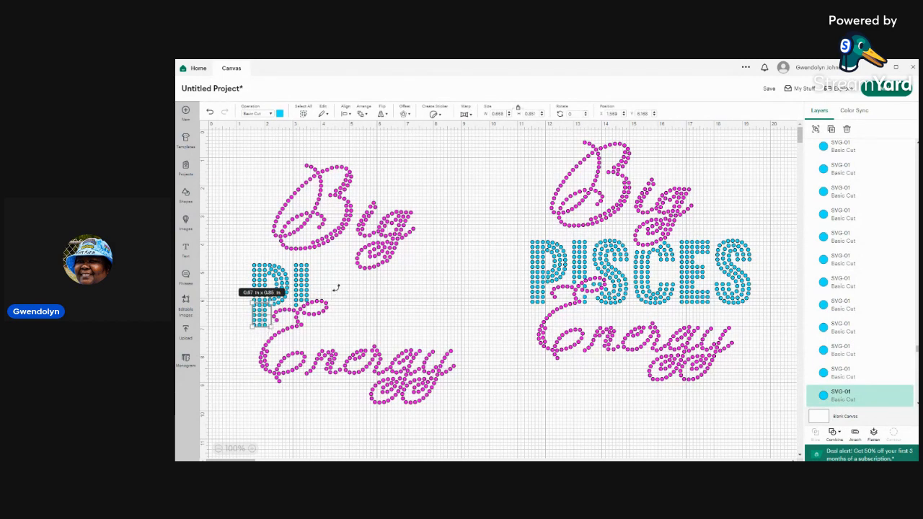
pyautogui.press('Delete')
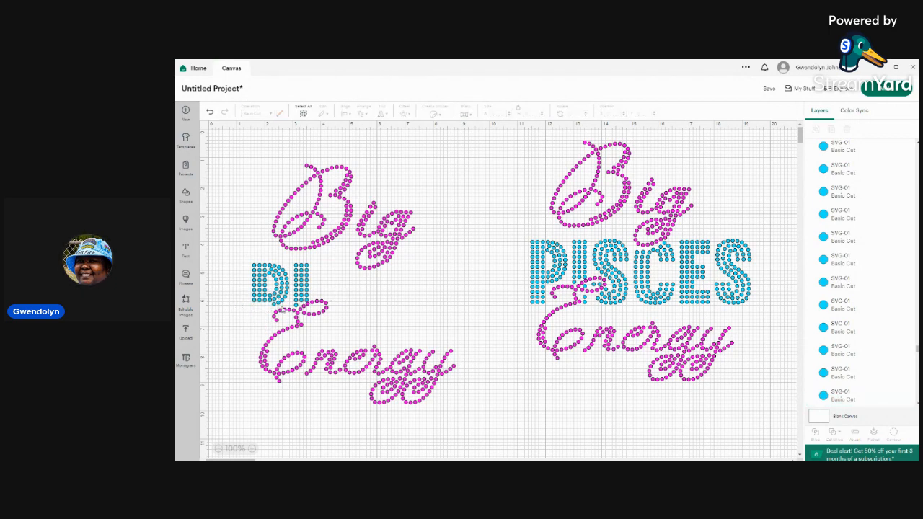
pyautogui.moveTo(231, 305); pyautogui.dragTo(291, 259)
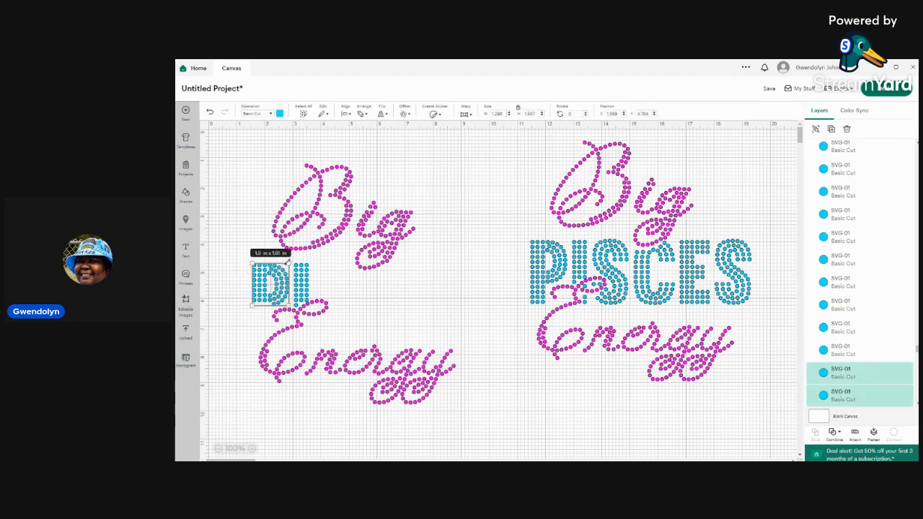
pyautogui.press('Delete')
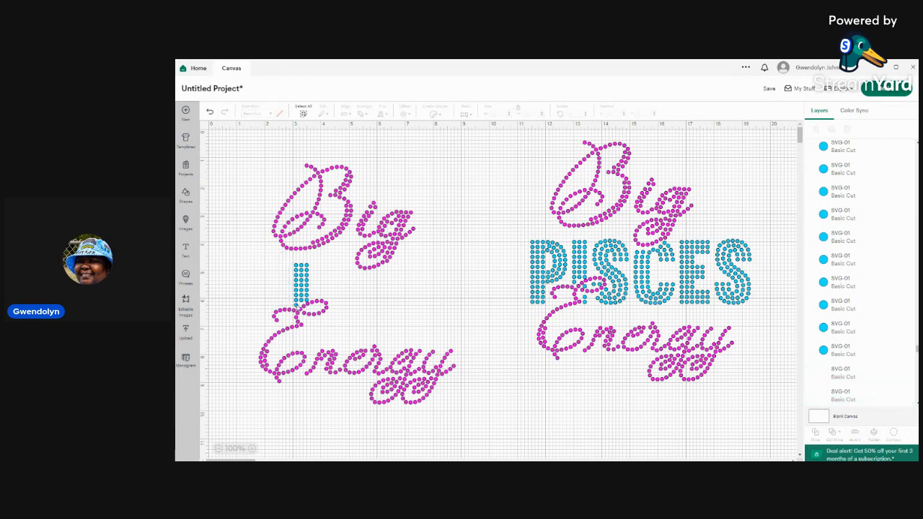
# Step: Delete the blue dots at the foot of the original design's I, then area-select and delete the rest of the I
pyautogui.click(295, 306)
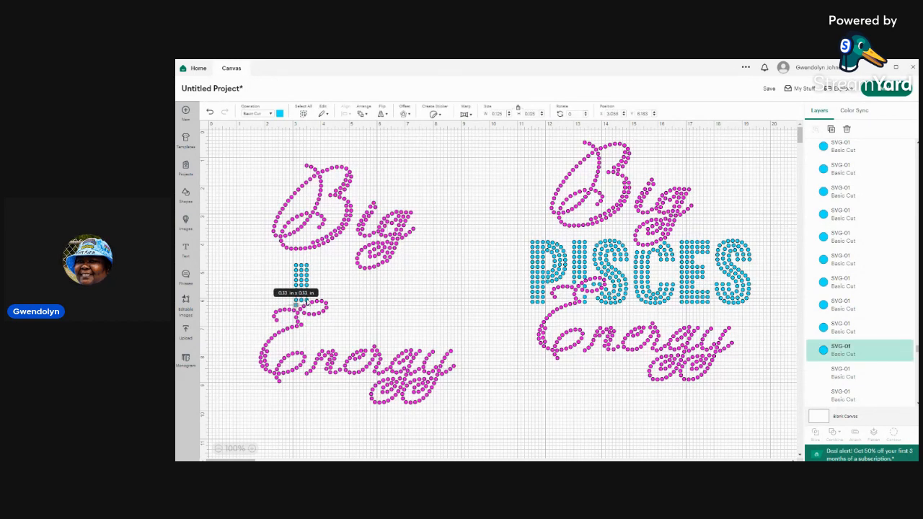
pyautogui.moveTo(299, 306); pyautogui.dragTo(311, 301)
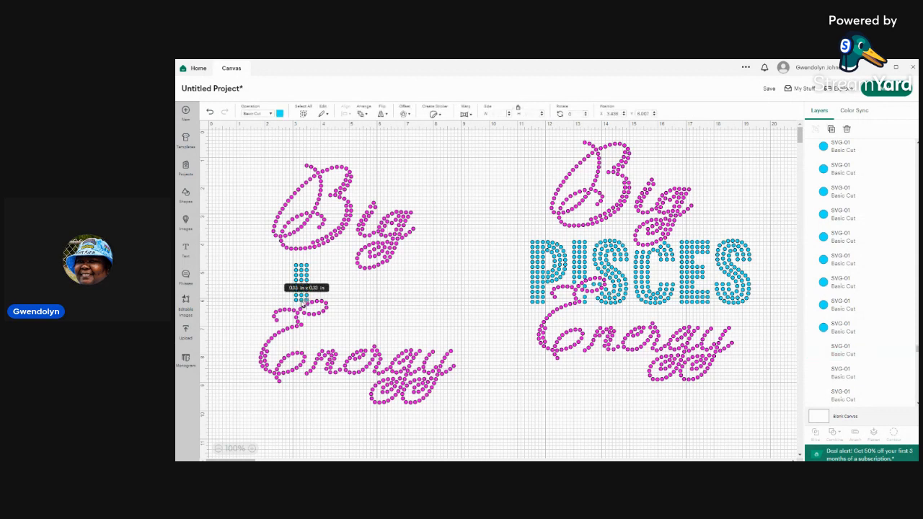
pyautogui.click(302, 306)
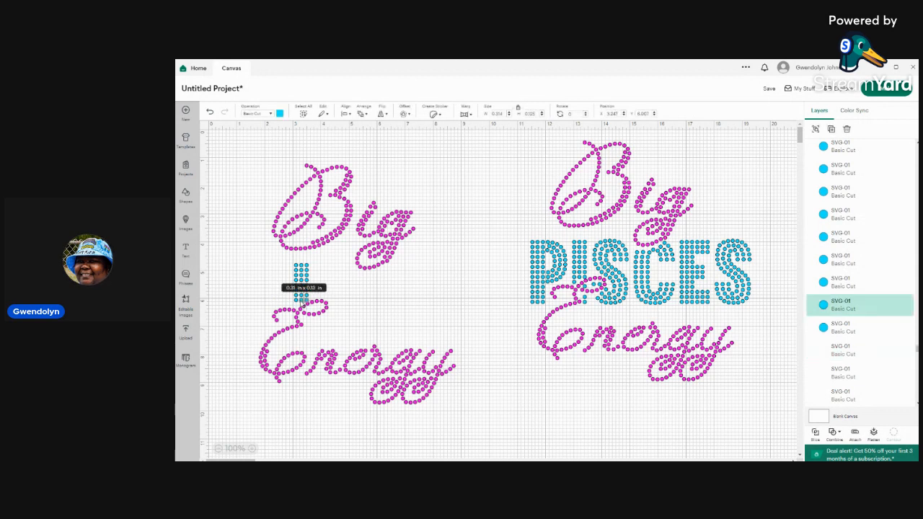
pyautogui.keyDown('shift'); pyautogui.click(300, 304); pyautogui.keyUp('shift')
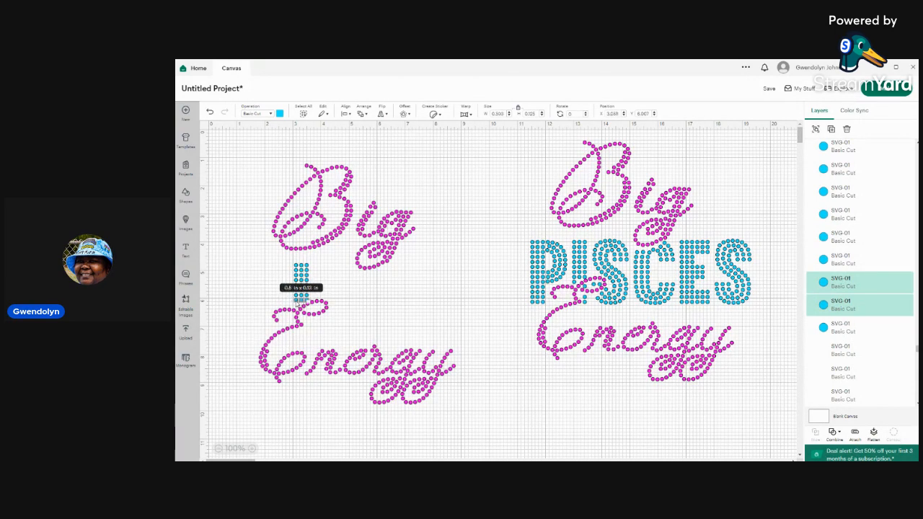
pyautogui.keyDown('shift'); pyautogui.click(298, 303); pyautogui.keyUp('shift')
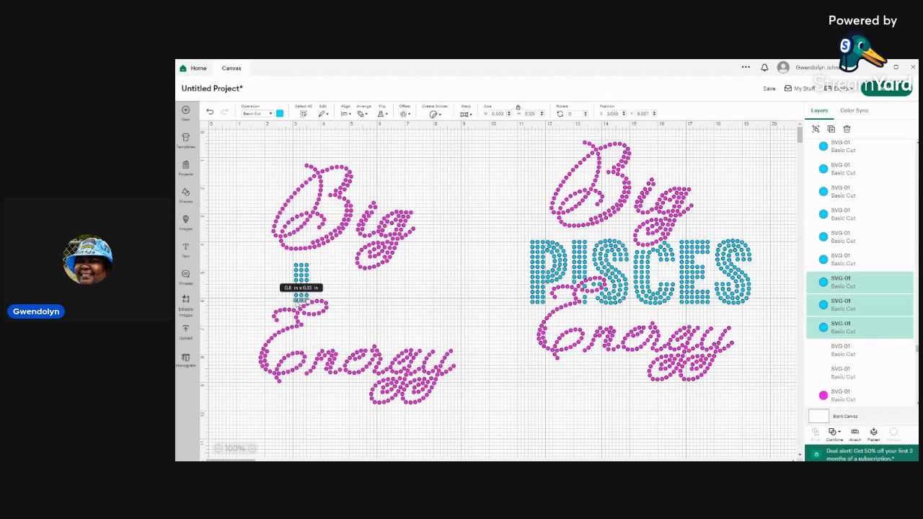
pyautogui.click(289, 289)
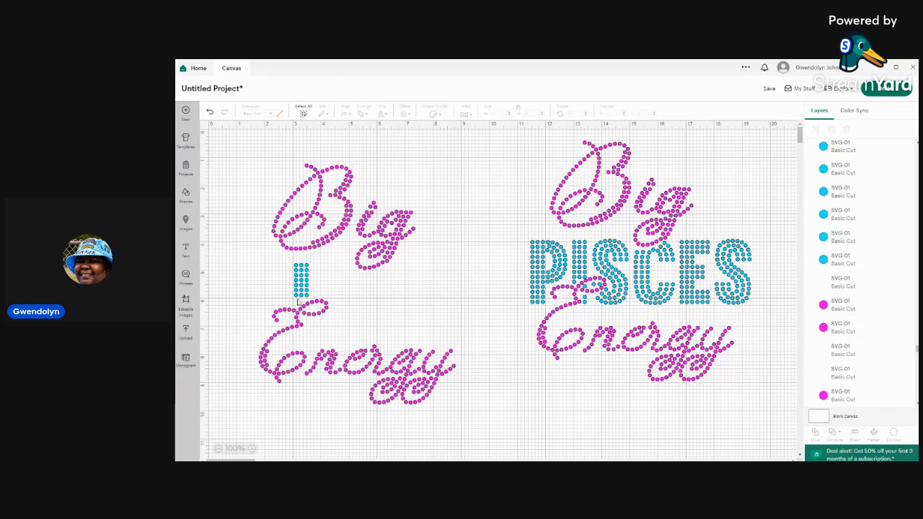
pyautogui.moveTo(286, 257); pyautogui.dragTo(315, 297)
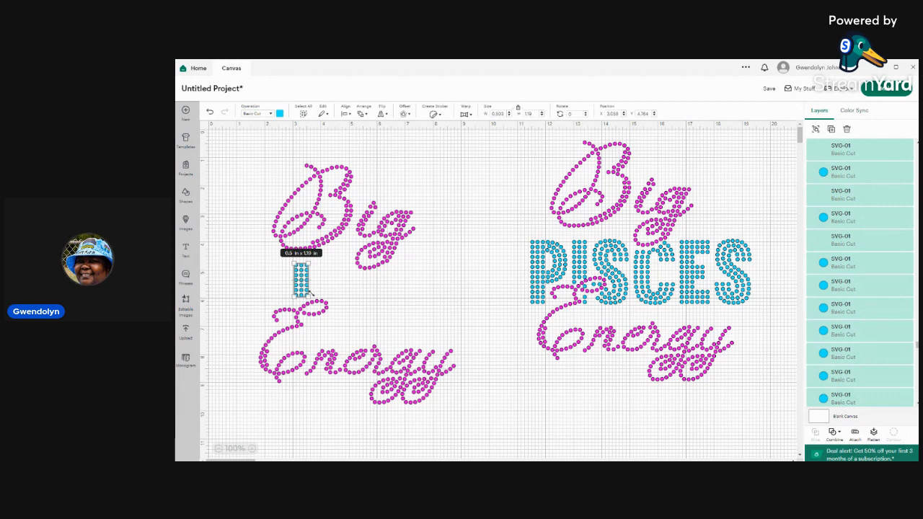
pyautogui.press('Delete')
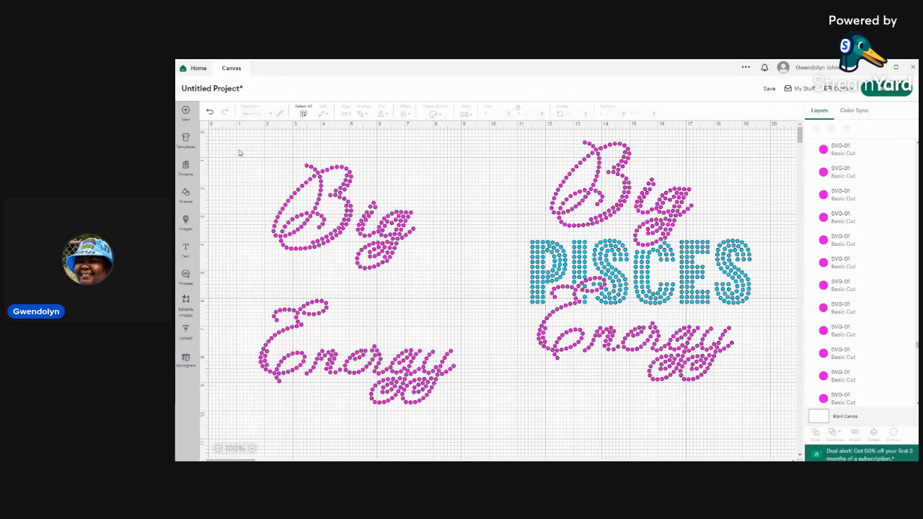
# Step: Area-select all remaining pink Big and Energy dots of the original design and weld them into one layer
pyautogui.moveTo(238, 149); pyautogui.dragTo(480, 409)
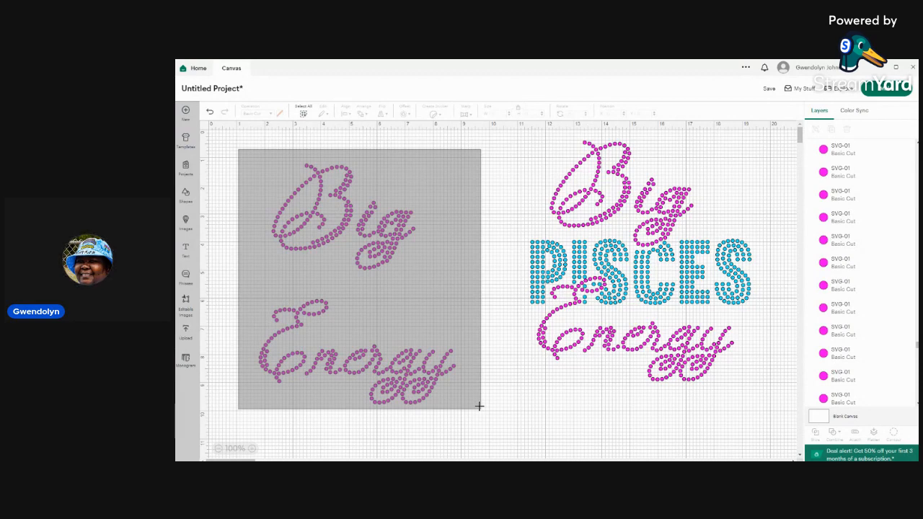
pyautogui.moveTo(478, 406); pyautogui.dragTo(478, 405)
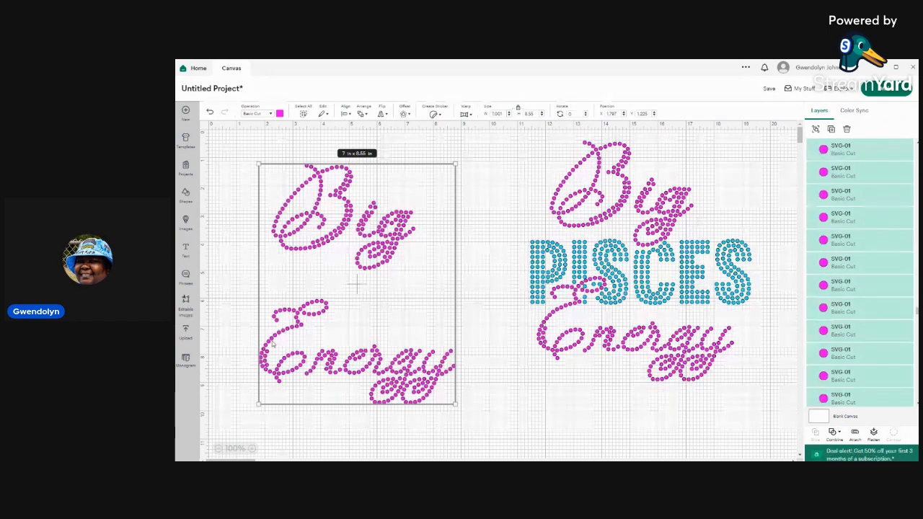
pyautogui.click(839, 433)
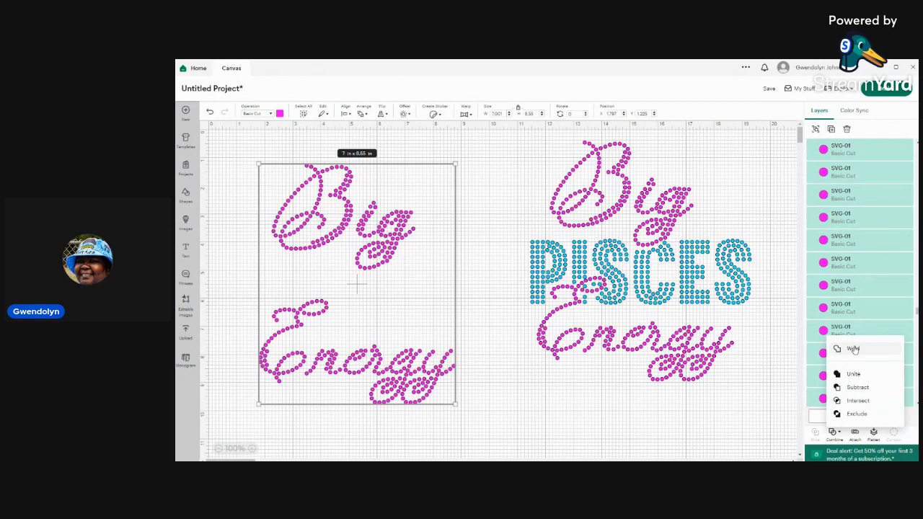
pyautogui.click(854, 349)
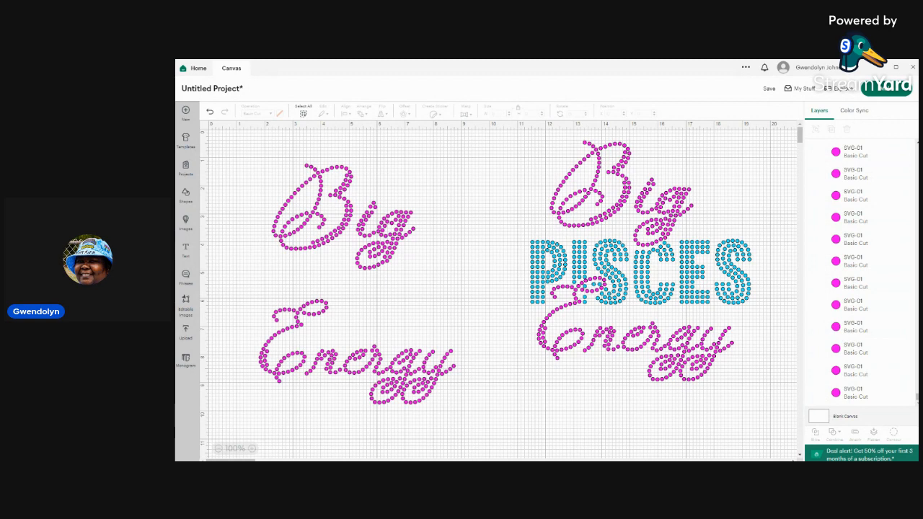
# Step: Open the weld result's contours and hide all of them, leaving a single pink dot
pyautogui.click(390, 374)
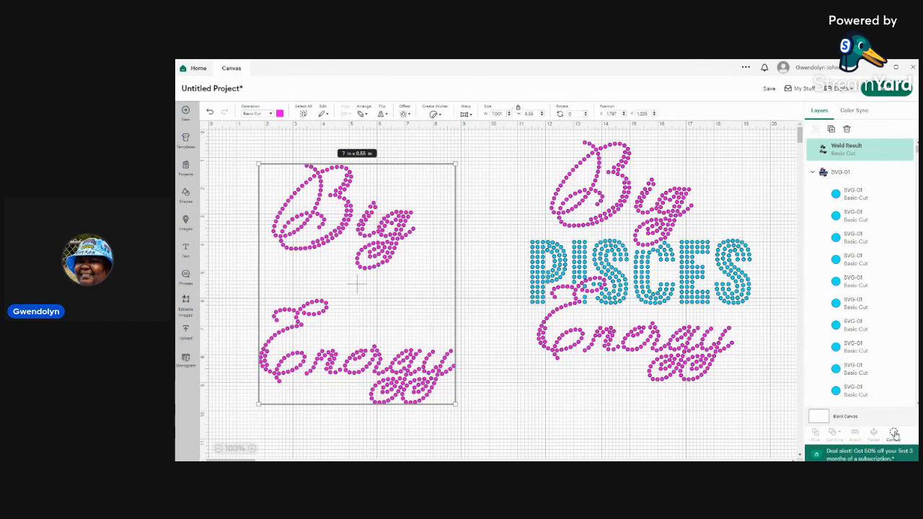
pyautogui.click(894, 432)
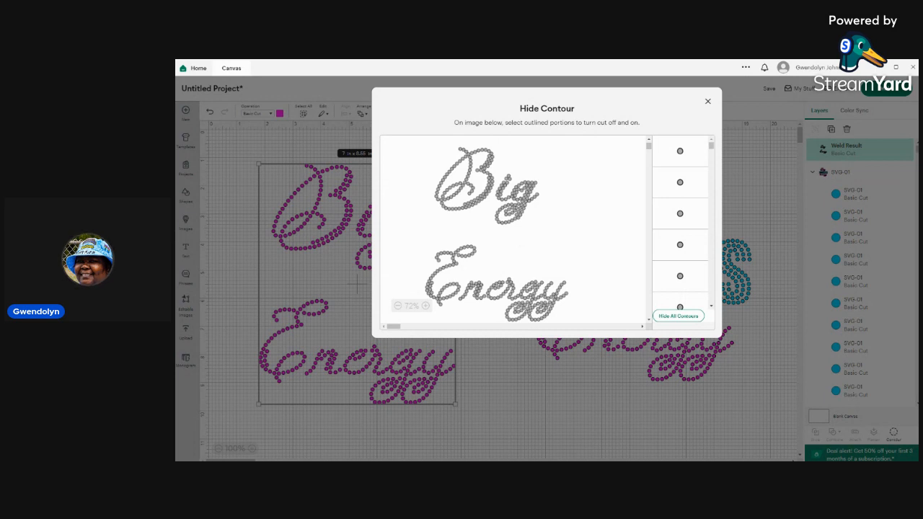
pyautogui.click(682, 318)
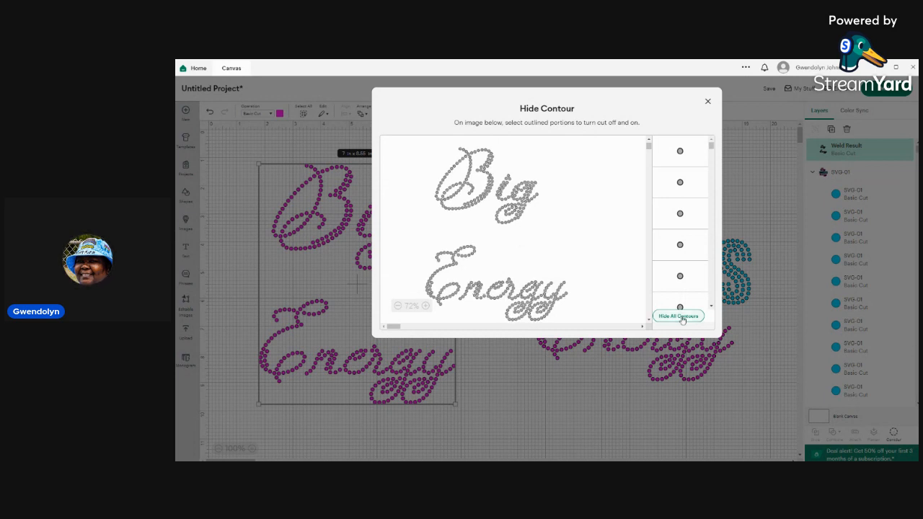
pyautogui.click(681, 317)
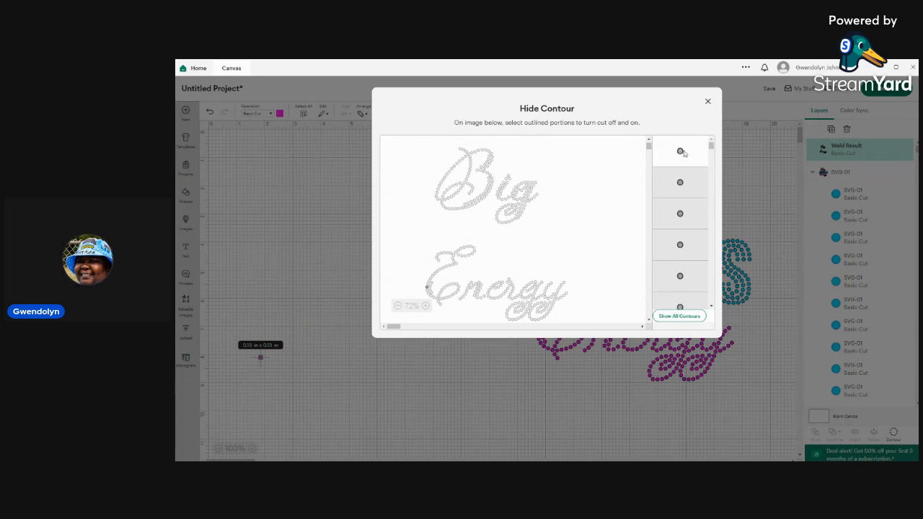
pyautogui.click(660, 182)
pyautogui.click(708, 102)
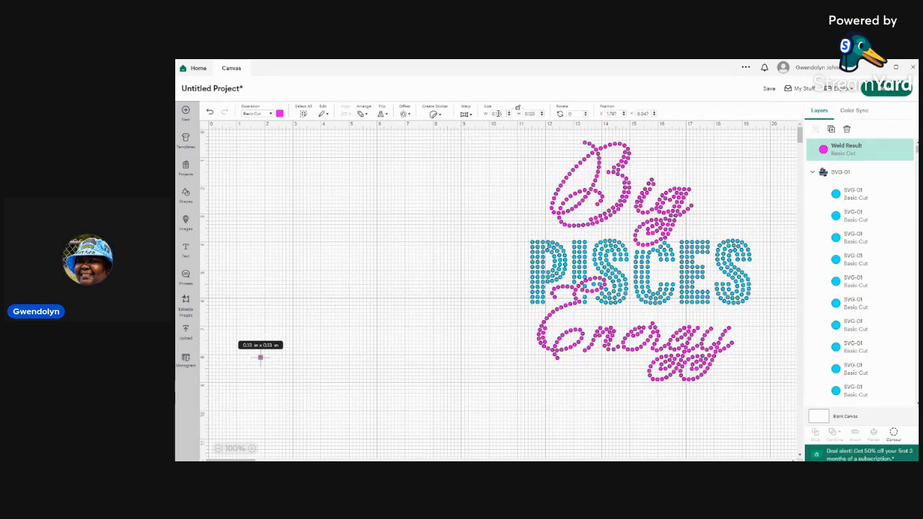
# Step: Set the single dot's width and height to 0.13 in, then show all contours of the weld result again
pyautogui.doubleClick(498, 113)
pyautogui.write('0.13')
pyautogui.doubleClick(531, 113)
pyautogui.write('0.13')
pyautogui.click(894, 433)
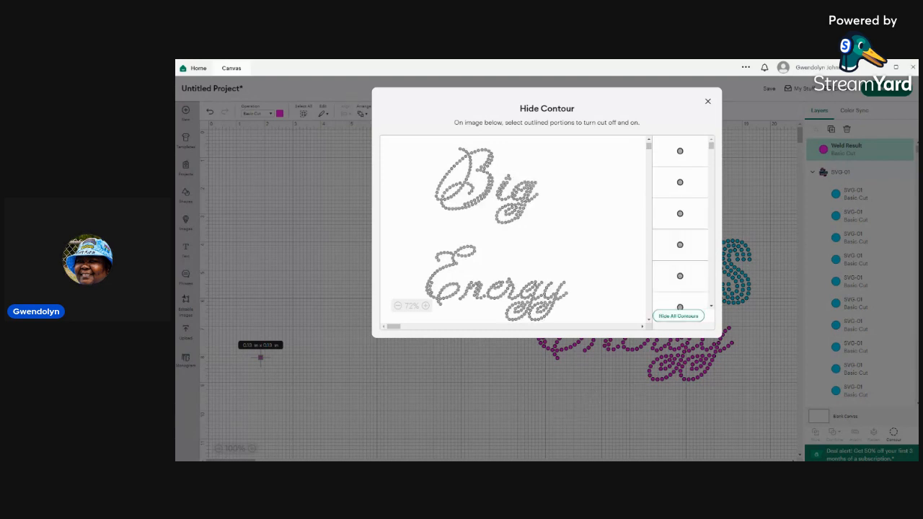
pyautogui.click(708, 102)
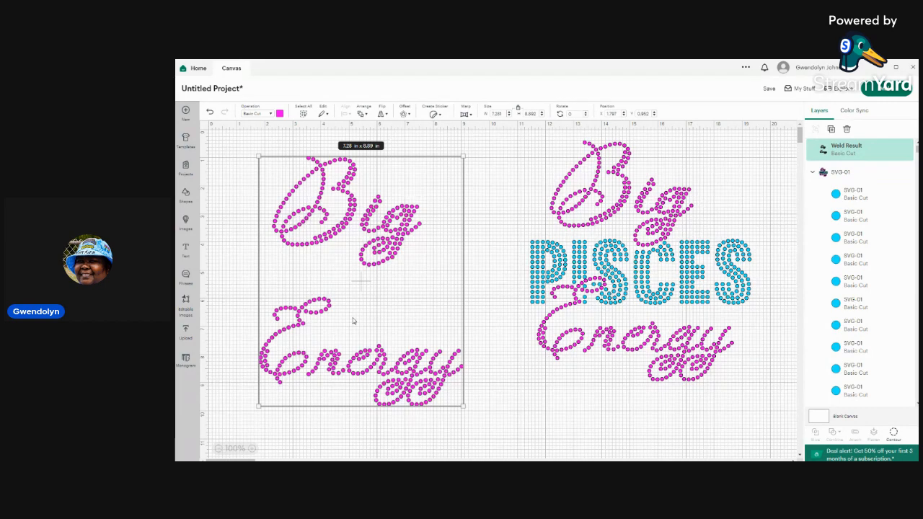
# Step: Ungroup the duplicate design and area-select and delete the pink Energy dots below its PISCES lettering
pyautogui.click(719, 349)
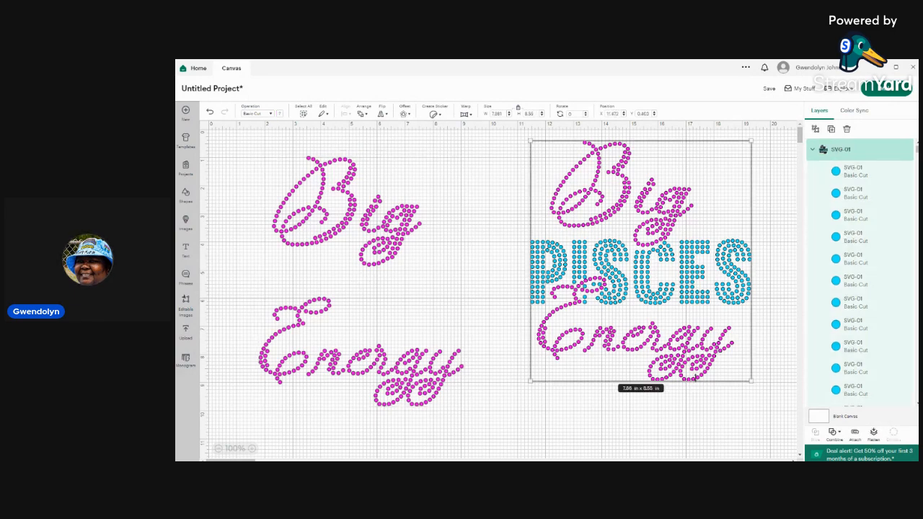
pyautogui.click(815, 129)
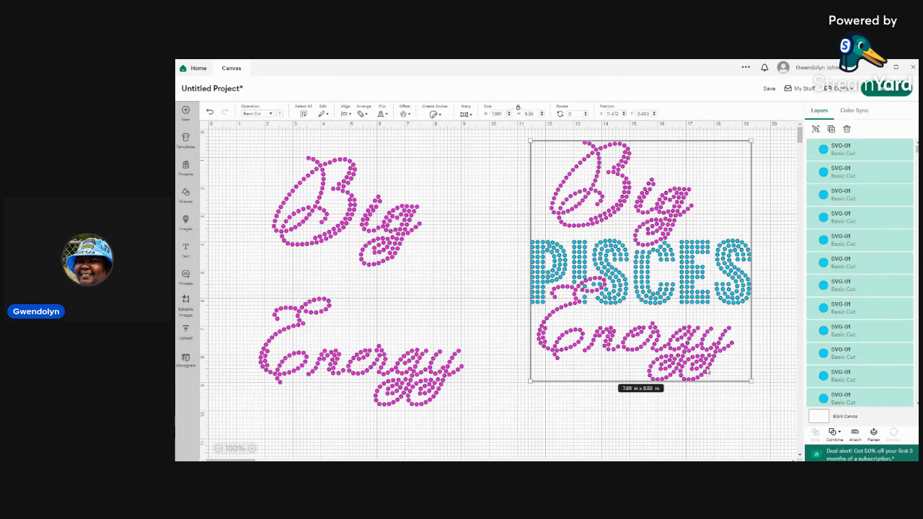
pyautogui.click(764, 376)
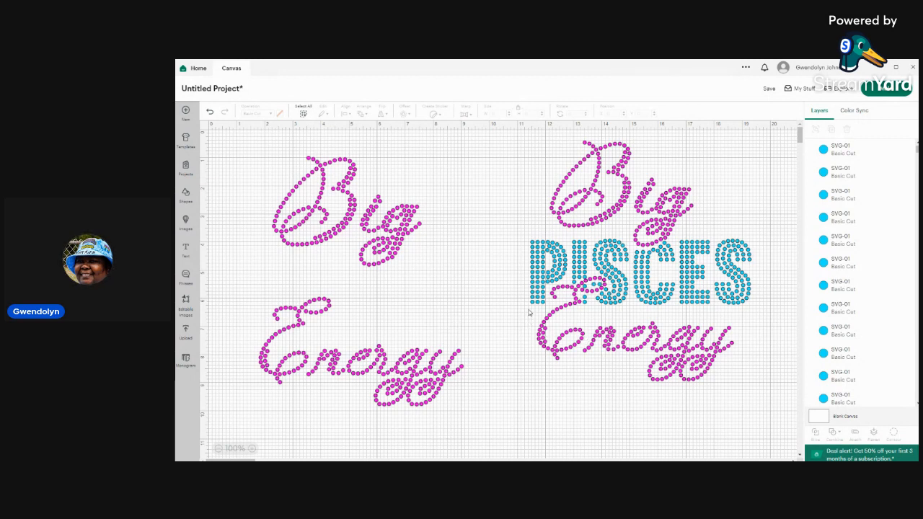
pyautogui.moveTo(523, 308); pyautogui.dragTo(738, 386)
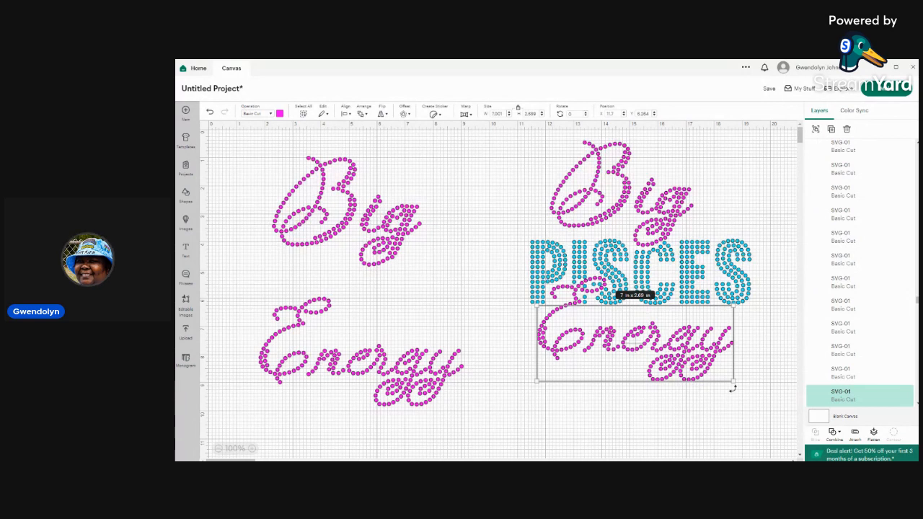
pyautogui.press('Delete')
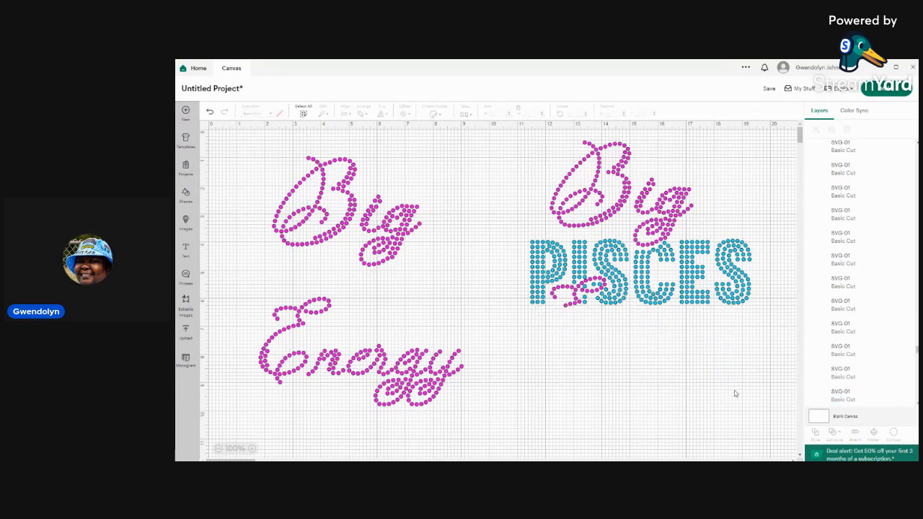
# Step: Select the lowest pink Energy dot at the duplicate's P and I plus the eleven pink layers listed above it, and delete them
pyautogui.click(567, 307)
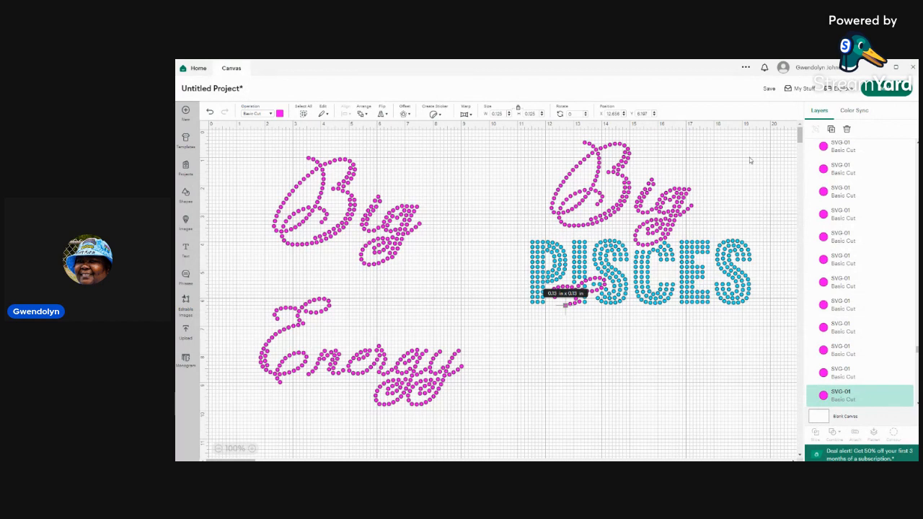
pyautogui.keyDown('shift'); pyautogui.click(864, 379); pyautogui.keyUp('shift')
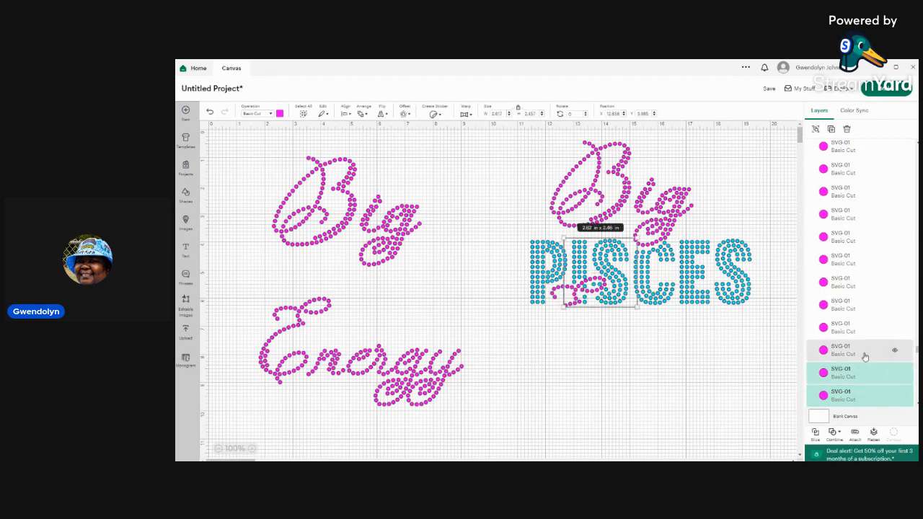
pyautogui.keyDown('shift'); pyautogui.click(865, 354); pyautogui.keyUp('shift')
pyautogui.keyDown('shift'); pyautogui.click(869, 327); pyautogui.keyUp('shift')
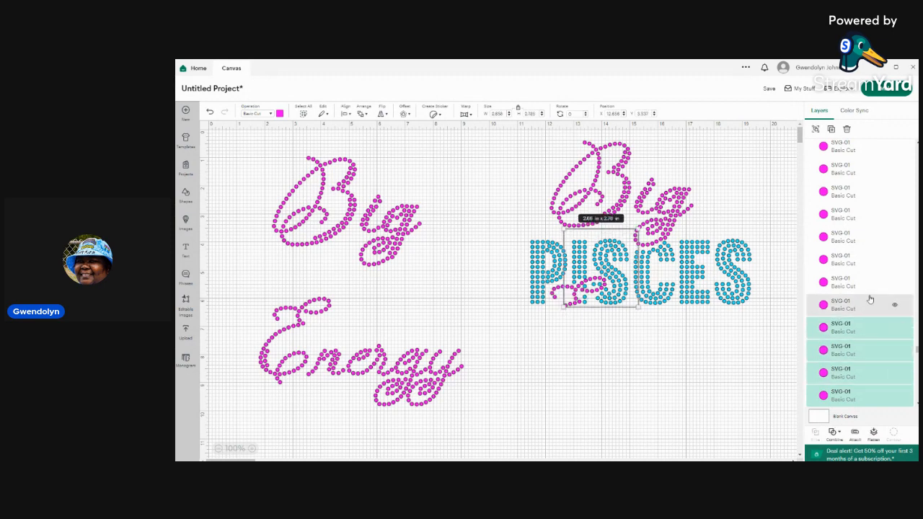
pyautogui.keyDown('shift'); pyautogui.click(868, 304); pyautogui.keyUp('shift')
pyautogui.keyDown('shift'); pyautogui.click(864, 282); pyautogui.keyUp('shift')
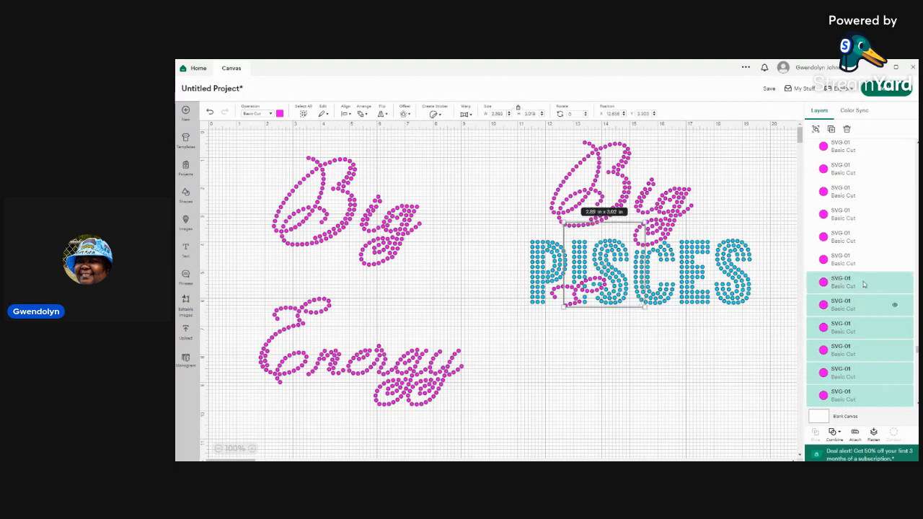
pyautogui.keyDown('shift'); pyautogui.click(869, 256); pyautogui.keyUp('shift')
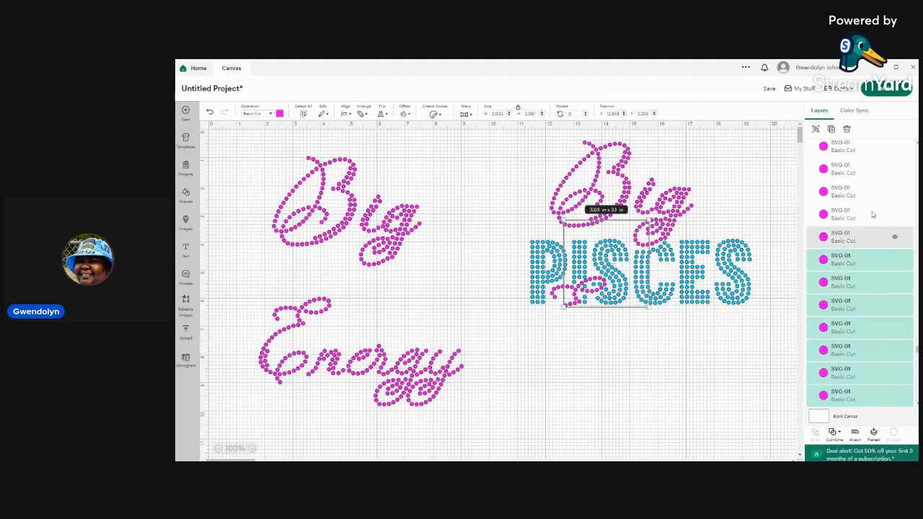
pyautogui.keyDown('shift'); pyautogui.click(871, 235); pyautogui.keyUp('shift')
pyautogui.keyDown('shift'); pyautogui.click(871, 214); pyautogui.keyUp('shift')
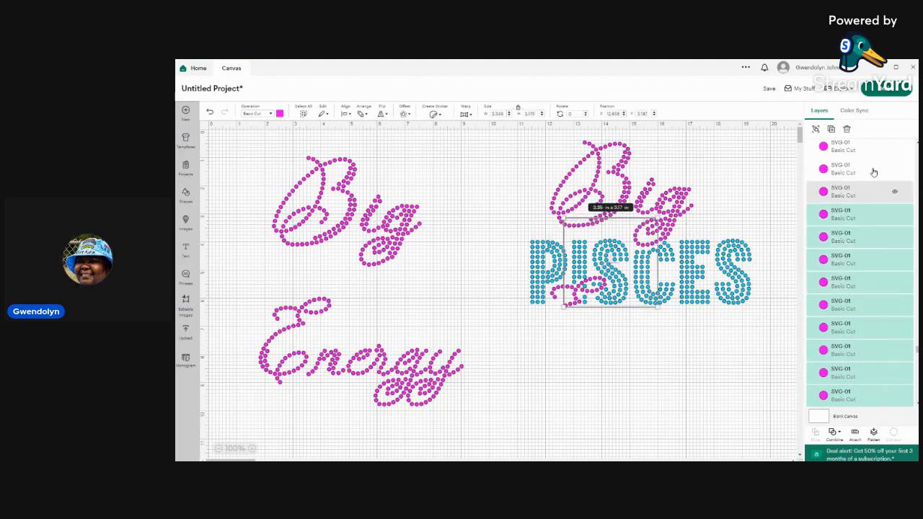
pyautogui.keyDown('shift'); pyautogui.click(873, 171); pyautogui.keyUp('shift')
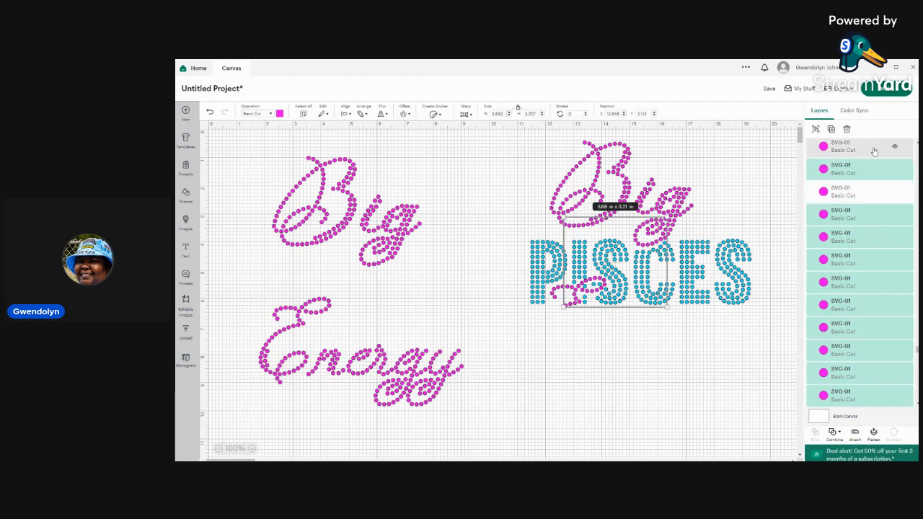
pyautogui.keyDown('shift'); pyautogui.click(874, 150); pyautogui.keyUp('shift')
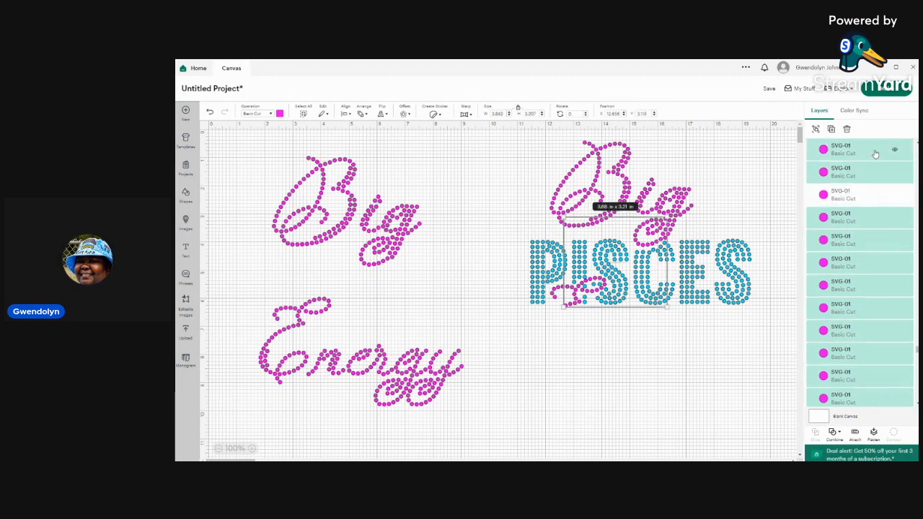
pyautogui.keyDown('shift'); pyautogui.click(862, 196); pyautogui.keyUp('shift')
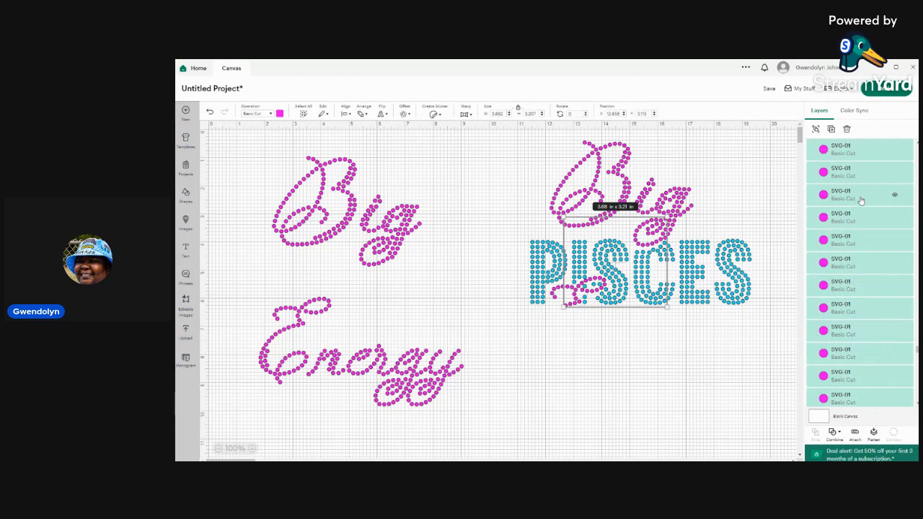
pyautogui.press('Delete')
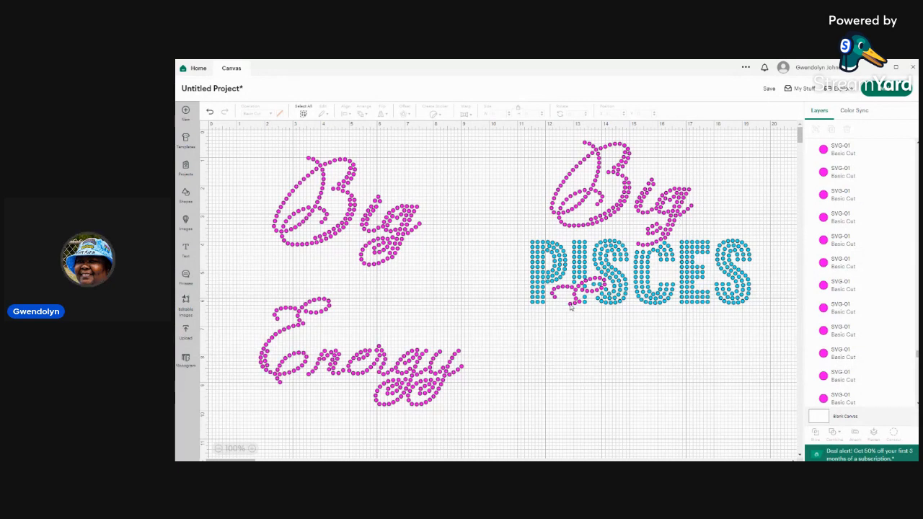
# Step: Select the pink dots of the Energy curl overlapping the duplicate's P and I, twelve consecutive layers, and delete them
pyautogui.click(570, 306)
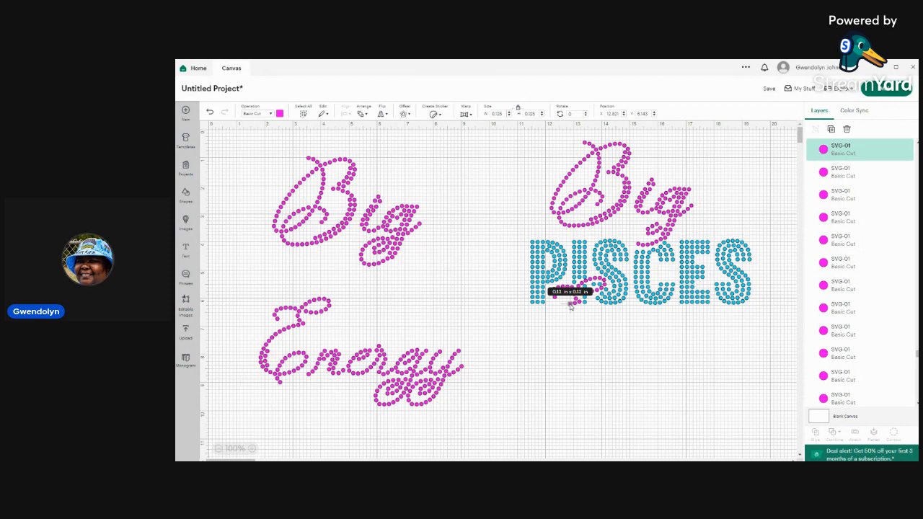
pyautogui.keyDown('shift'); pyautogui.click(874, 175); pyautogui.keyUp('shift')
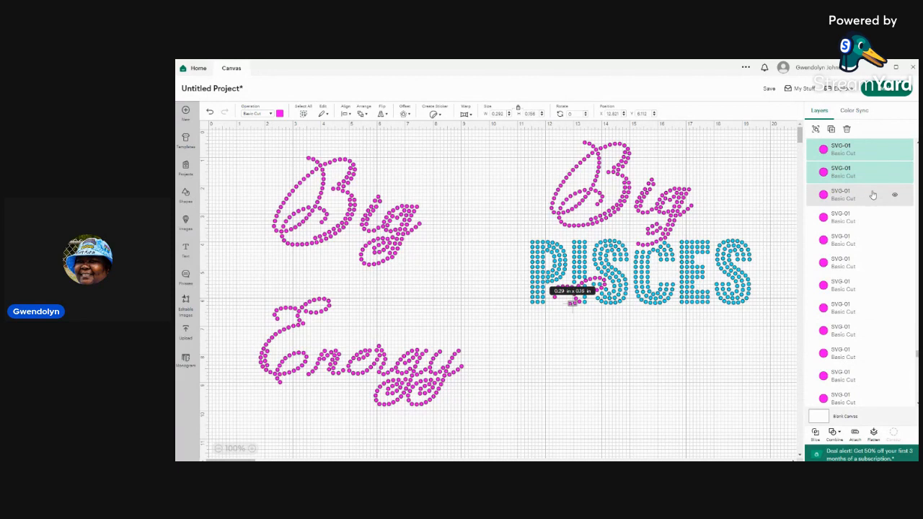
pyautogui.keyDown('shift'); pyautogui.click(873, 195); pyautogui.keyUp('shift')
pyautogui.keyDown('shift'); pyautogui.click(867, 220); pyautogui.keyUp('shift')
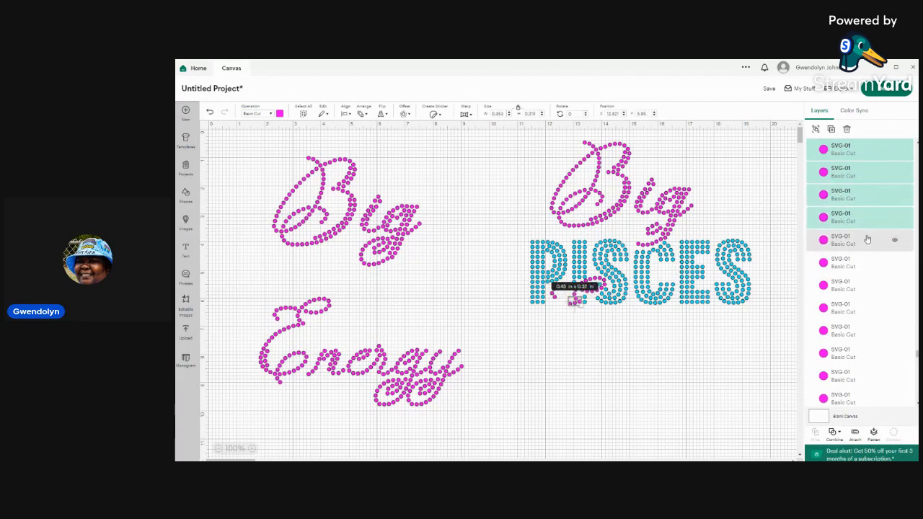
pyautogui.keyDown('shift'); pyautogui.click(868, 241); pyautogui.keyUp('shift')
pyautogui.keyDown('shift'); pyautogui.click(873, 264); pyautogui.keyUp('shift')
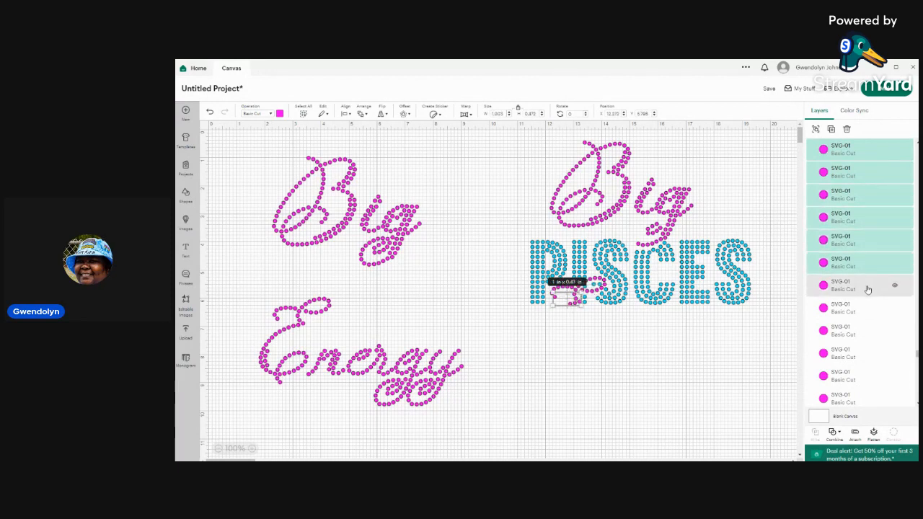
pyautogui.keyDown('shift'); pyautogui.click(868, 289); pyautogui.keyUp('shift')
pyautogui.keyDown('shift'); pyautogui.click(867, 310); pyautogui.keyUp('shift')
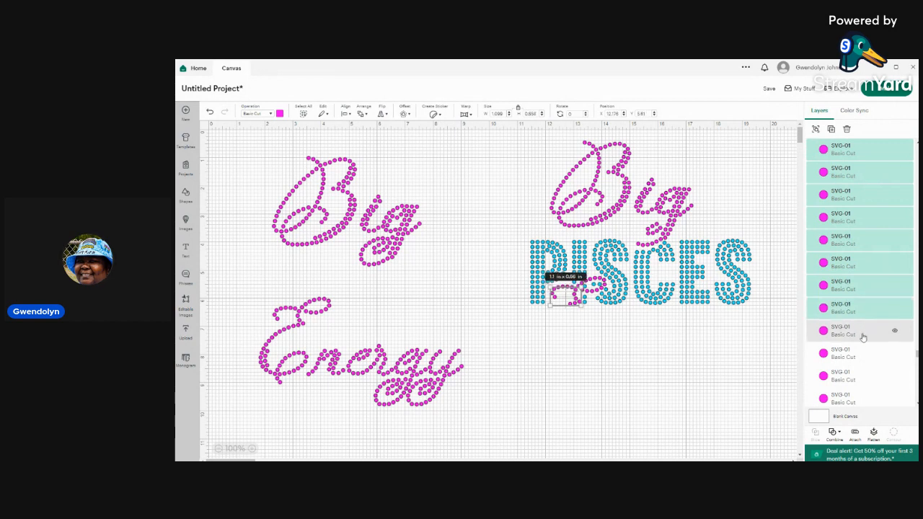
pyautogui.keyDown('shift'); pyautogui.click(864, 336); pyautogui.keyUp('shift')
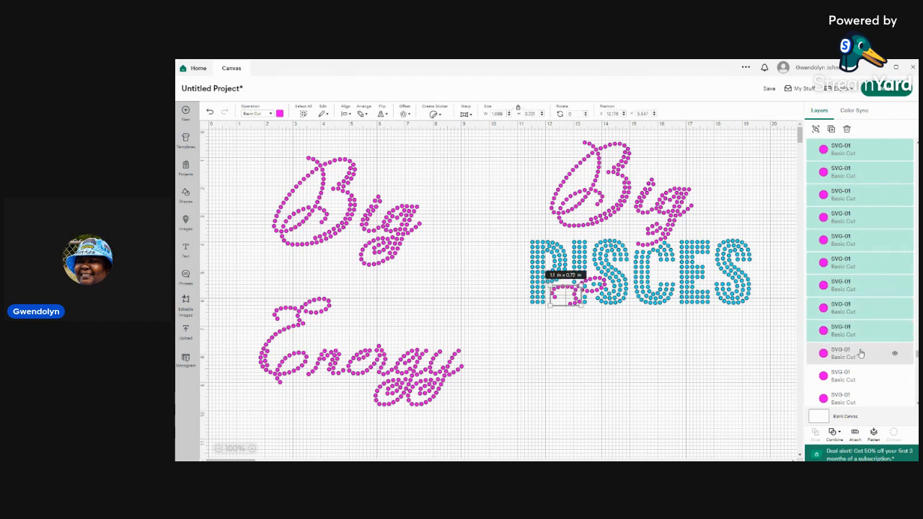
pyautogui.keyDown('shift'); pyautogui.click(871, 386); pyautogui.keyUp('shift')
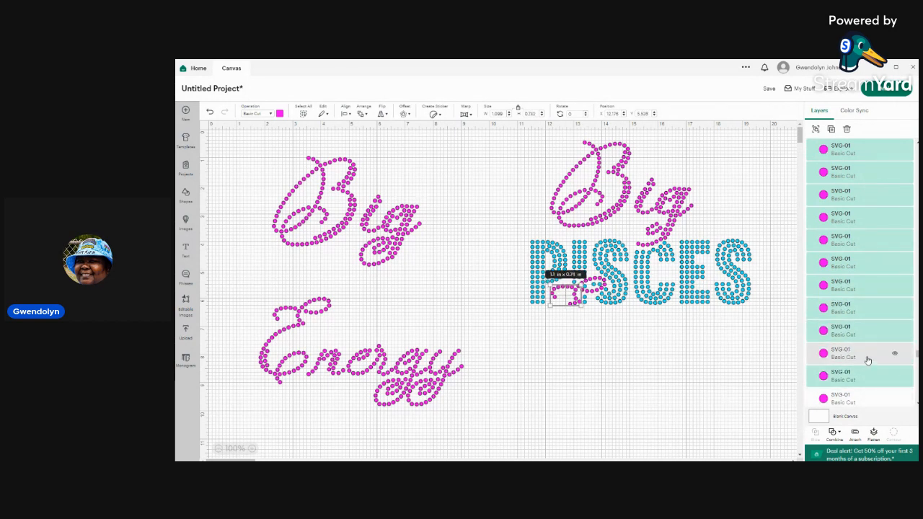
pyautogui.keyDown('shift'); pyautogui.click(868, 361); pyautogui.keyUp('shift')
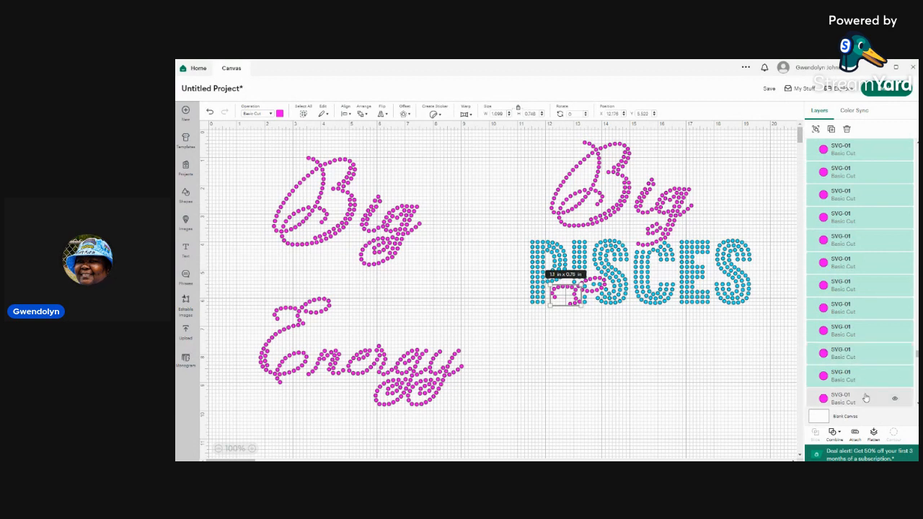
pyautogui.keyDown('shift'); pyautogui.click(867, 398); pyautogui.keyUp('shift')
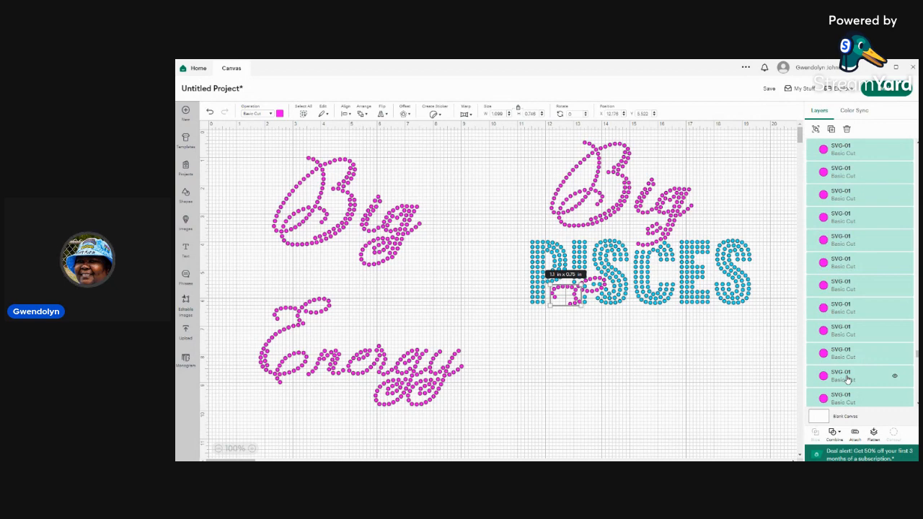
pyautogui.click(872, 411)
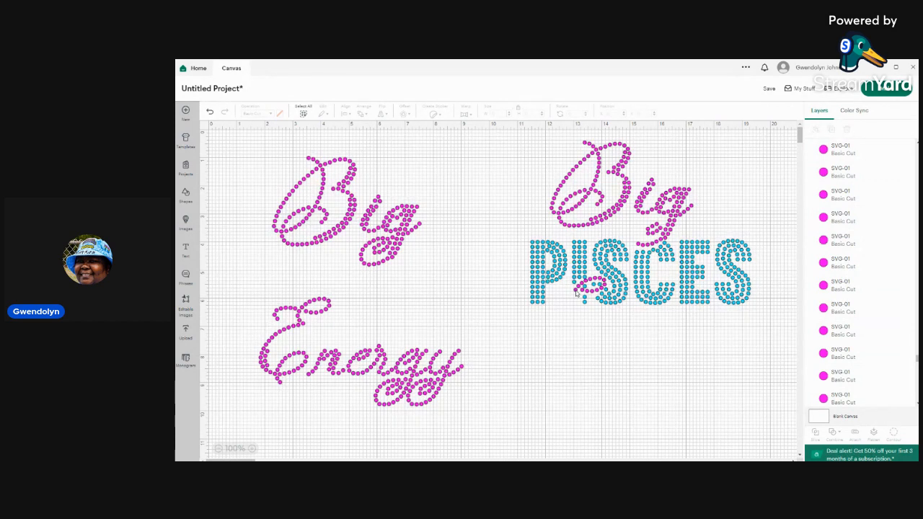
# Step: Select the twelve consecutive layers forming the pink loop across the duplicate's I and first S, and delete them
pyautogui.click(576, 292)
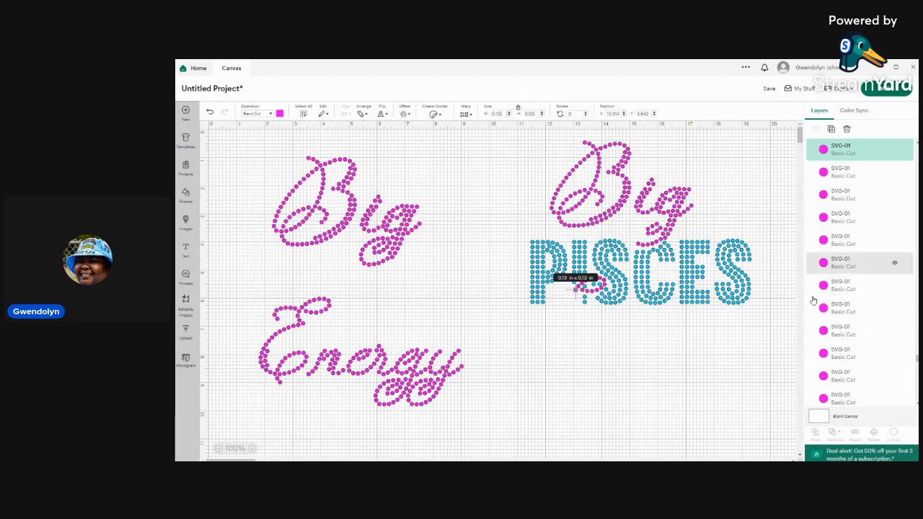
pyautogui.keyDown('shift'); pyautogui.click(878, 173); pyautogui.keyUp('shift')
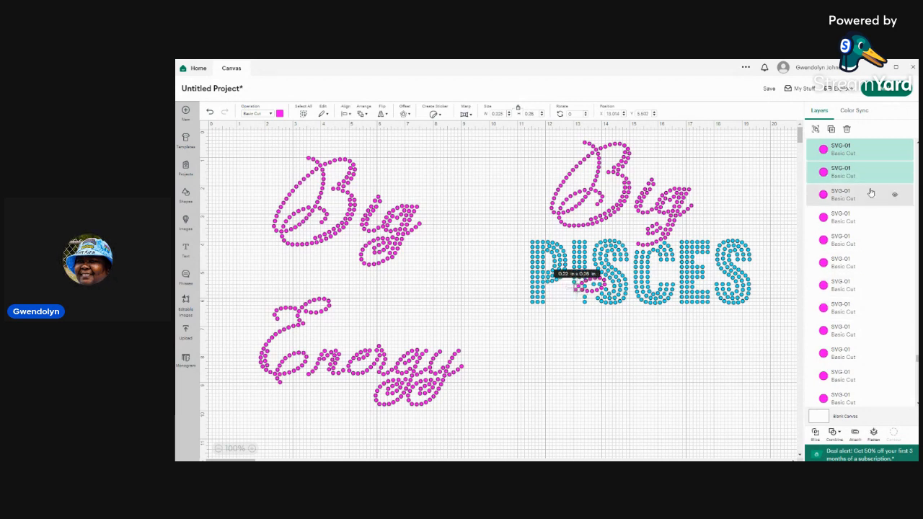
pyautogui.keyDown('shift'); pyautogui.click(869, 195); pyautogui.keyUp('shift')
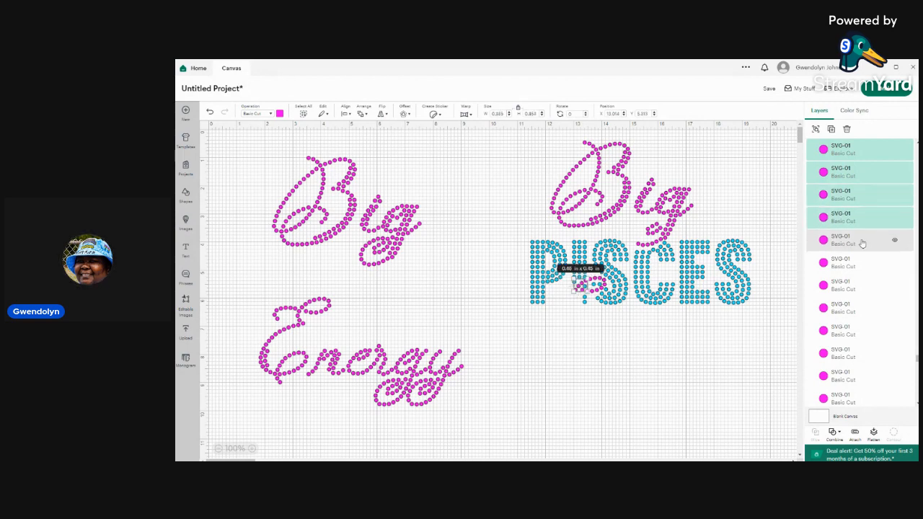
pyautogui.keyDown('shift'); pyautogui.click(865, 217); pyautogui.keyUp('shift')
pyautogui.keyDown('shift'); pyautogui.click(862, 242); pyautogui.keyUp('shift')
pyautogui.keyDown('shift'); pyautogui.click(864, 265); pyautogui.keyUp('shift')
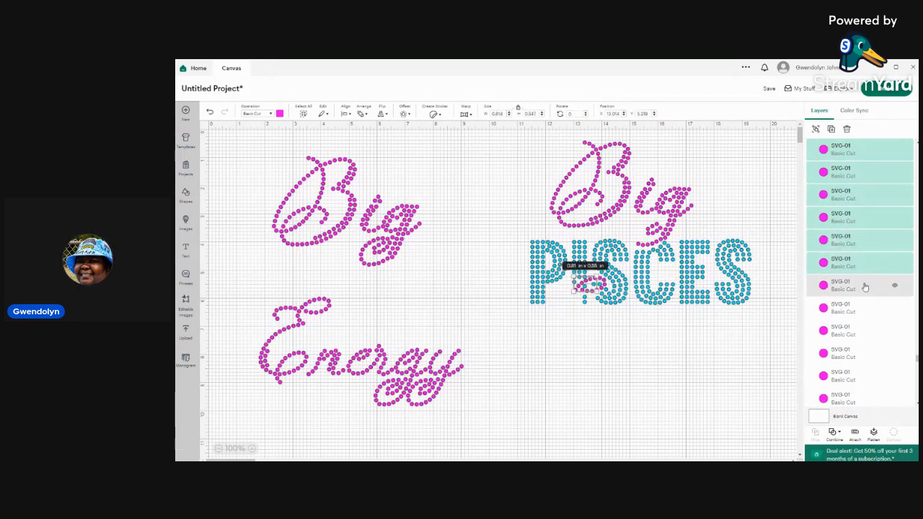
pyautogui.keyDown('shift'); pyautogui.click(868, 288); pyautogui.keyUp('shift')
pyautogui.keyDown('shift'); pyautogui.click(870, 310); pyautogui.keyUp('shift')
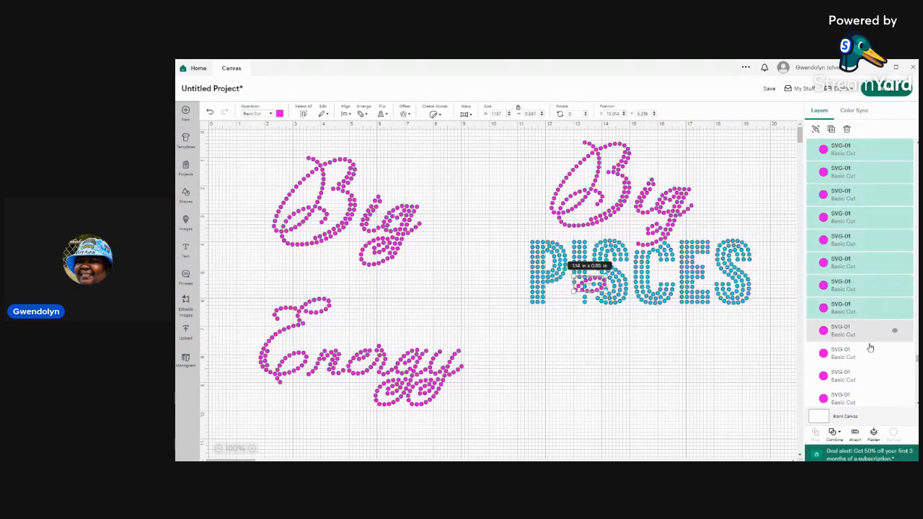
pyautogui.keyDown('shift'); pyautogui.click(870, 334); pyautogui.keyUp('shift')
pyautogui.keyDown('shift'); pyautogui.click(869, 354); pyautogui.keyUp('shift')
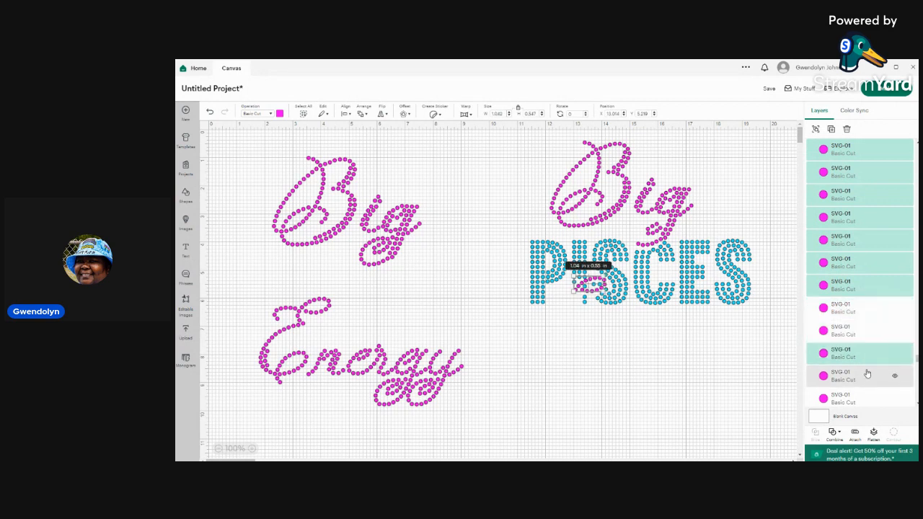
pyautogui.keyDown('shift'); pyautogui.click(867, 378); pyautogui.keyUp('shift')
pyautogui.keyDown('shift'); pyautogui.click(864, 397); pyautogui.keyUp('shift')
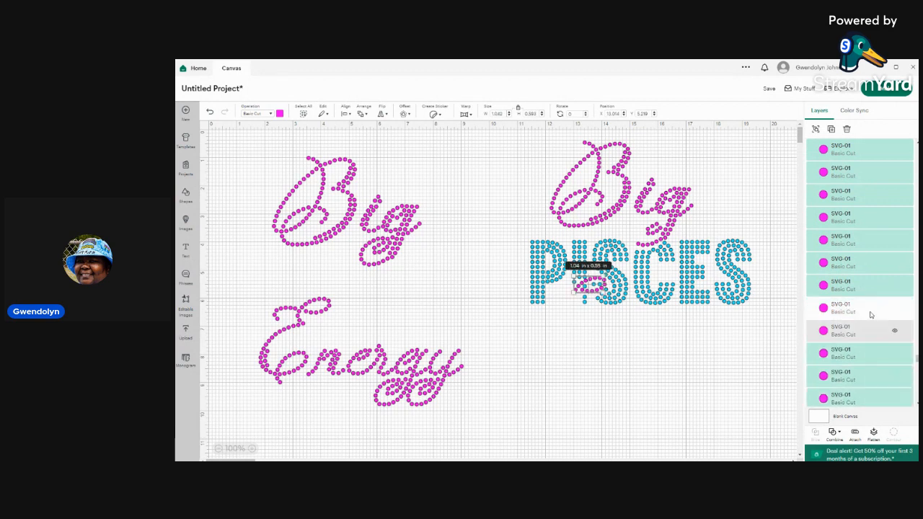
pyautogui.keyDown('shift'); pyautogui.click(871, 305); pyautogui.keyUp('shift')
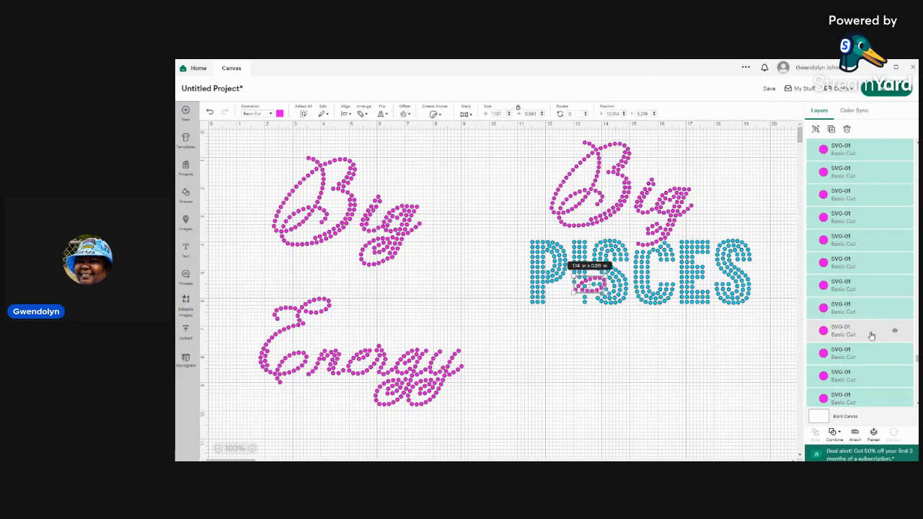
pyautogui.keyDown('shift'); pyautogui.click(871, 336); pyautogui.keyUp('shift')
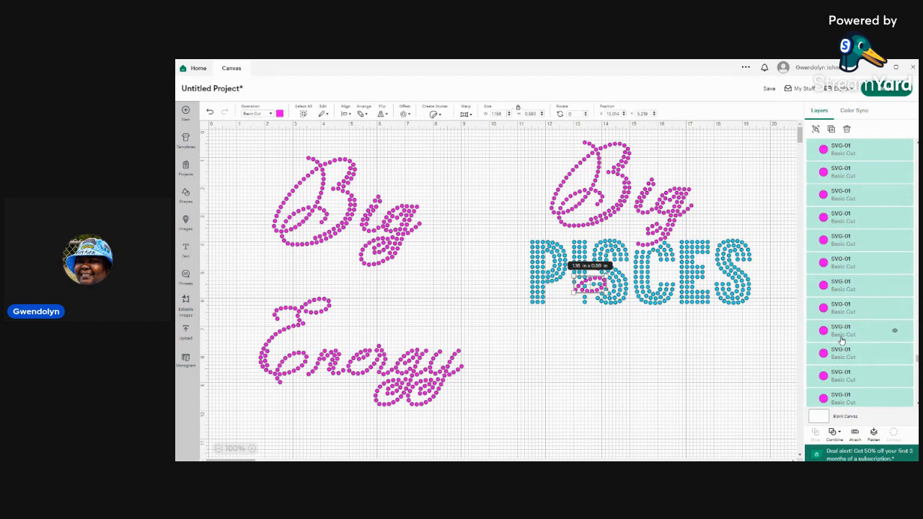
pyautogui.press('Delete')
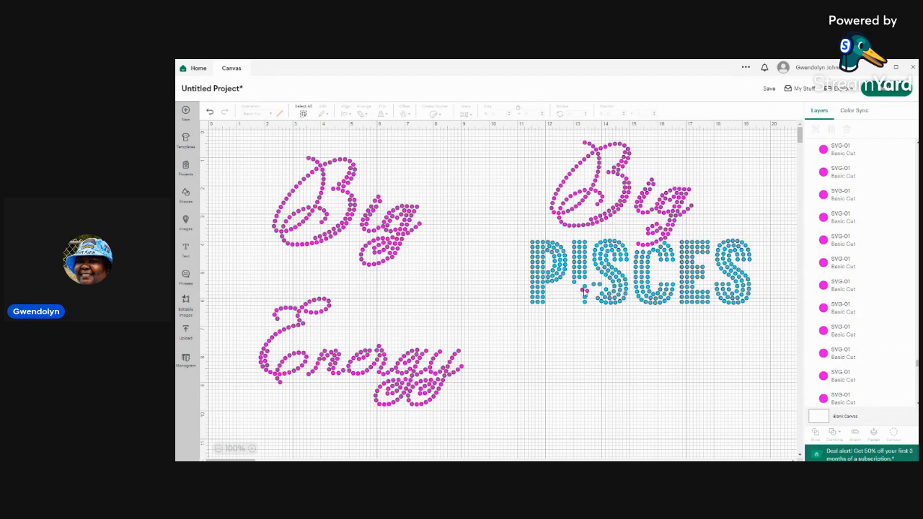
# Step: Select the last two pink Energy dots on the duplicate's letter I and delete them
pyautogui.click(584, 290)
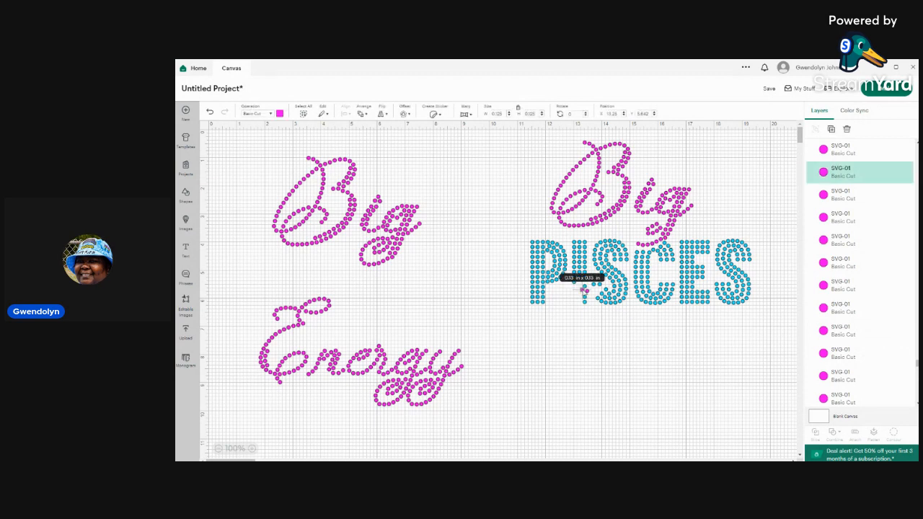
pyautogui.keyDown('shift'); pyautogui.click(588, 293); pyautogui.keyUp('shift')
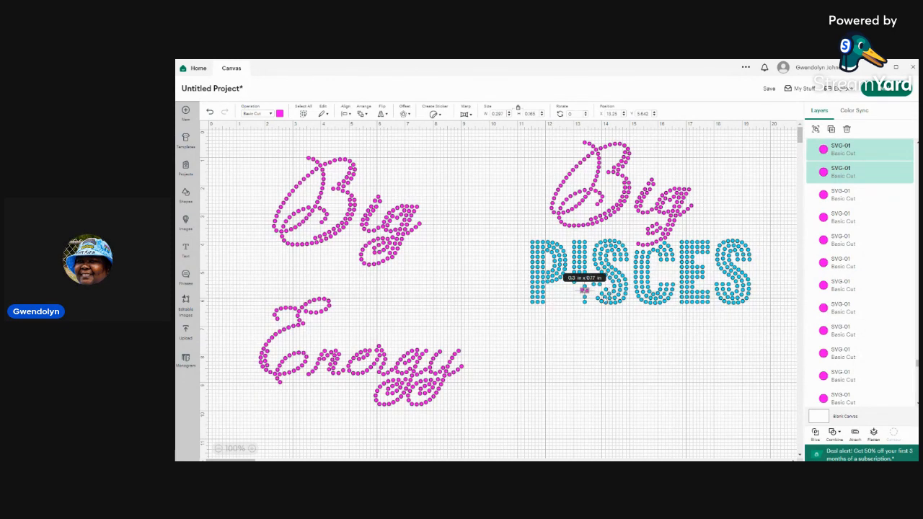
pyautogui.press('Delete')
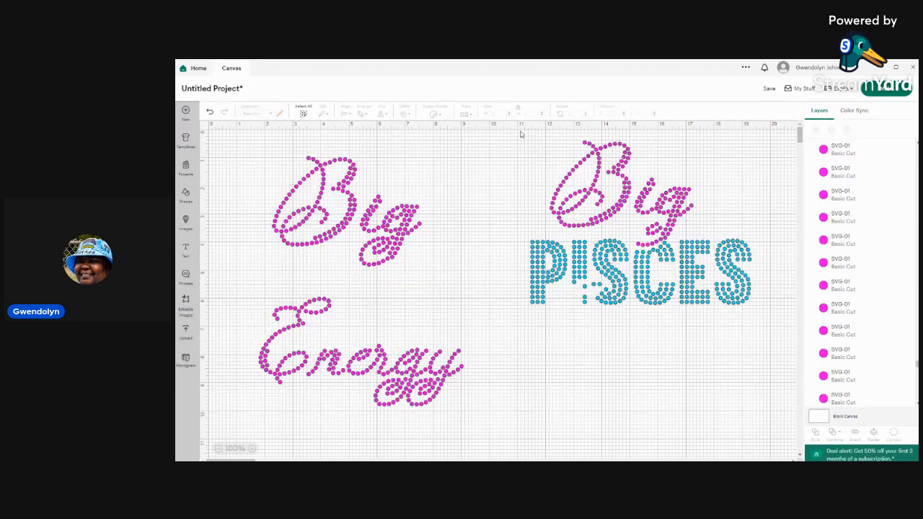
# Step: Select the pink Big lettering above the duplicate PISCES and delete it
pyautogui.moveTo(516, 133); pyautogui.dragTo(714, 238)
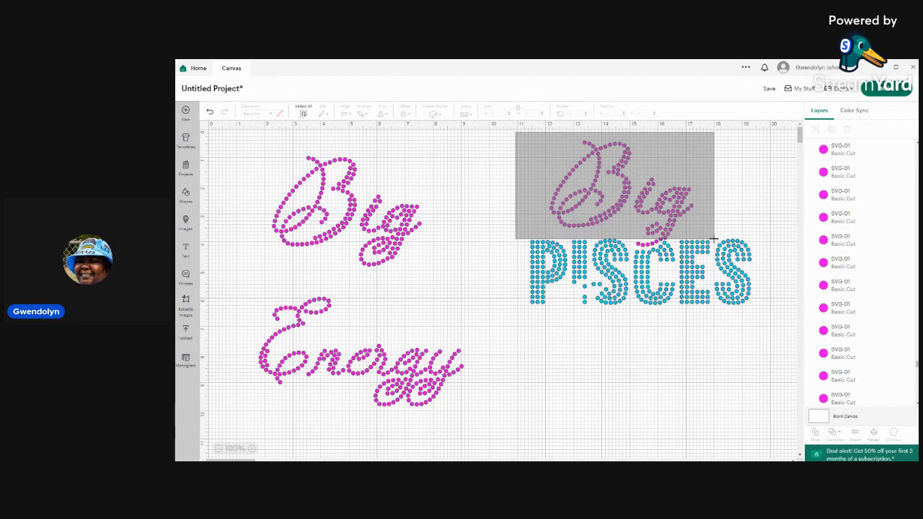
pyautogui.moveTo(714, 238); pyautogui.dragTo(714, 239)
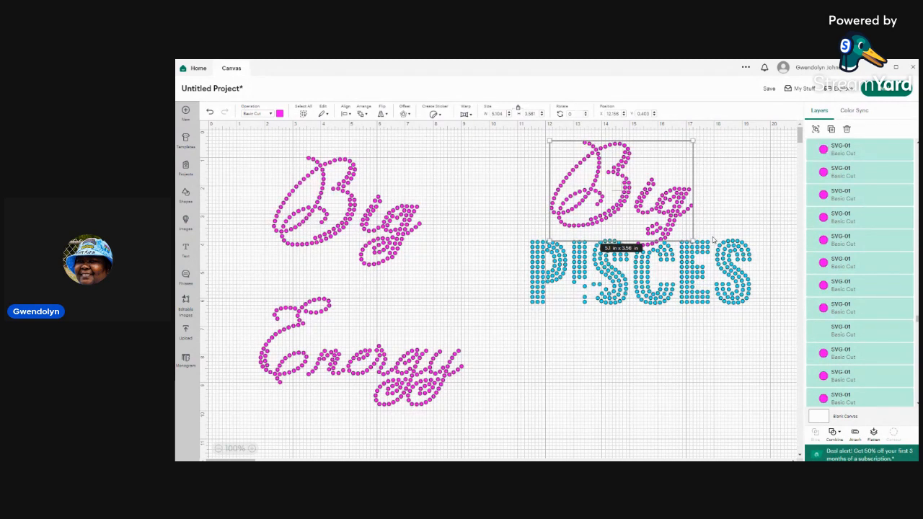
pyautogui.press('Delete')
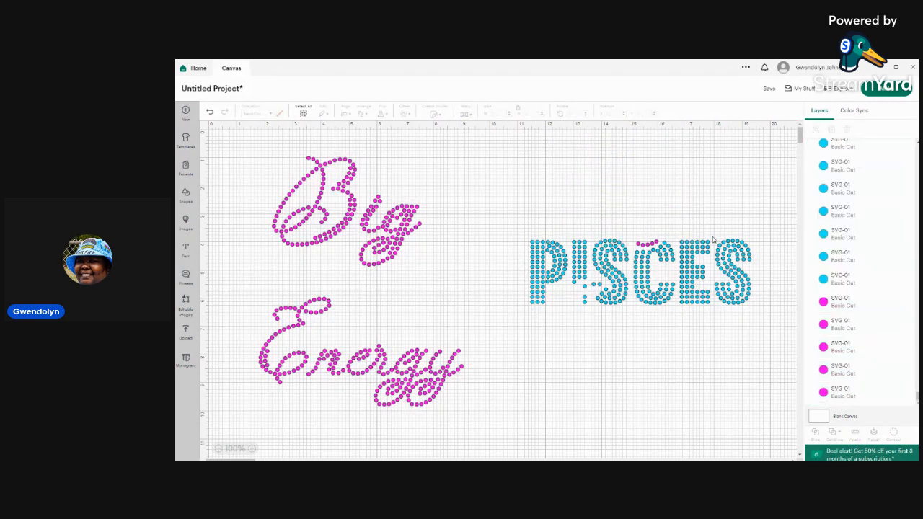
# Step: Select the five leftover pink dots above the duplicate's letter C and delete them
pyautogui.click(638, 246)
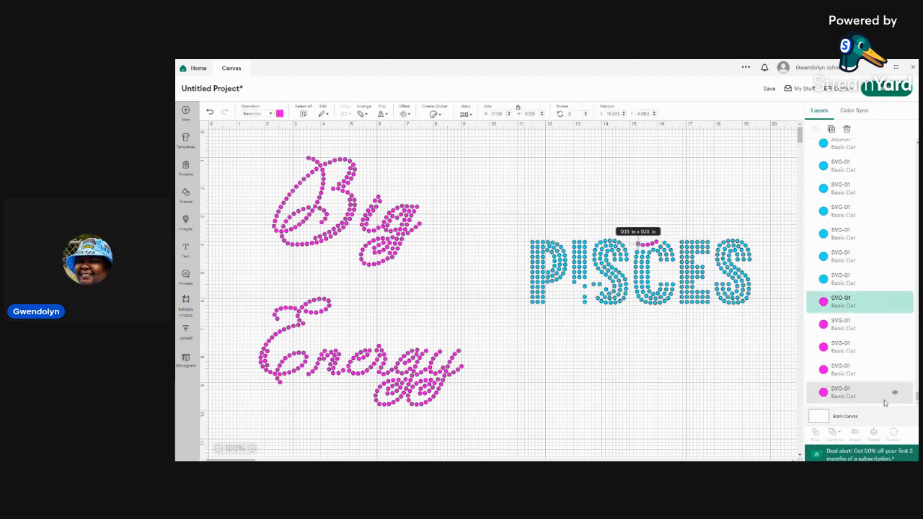
pyautogui.keyDown('shift'); pyautogui.click(867, 328); pyautogui.keyUp('shift')
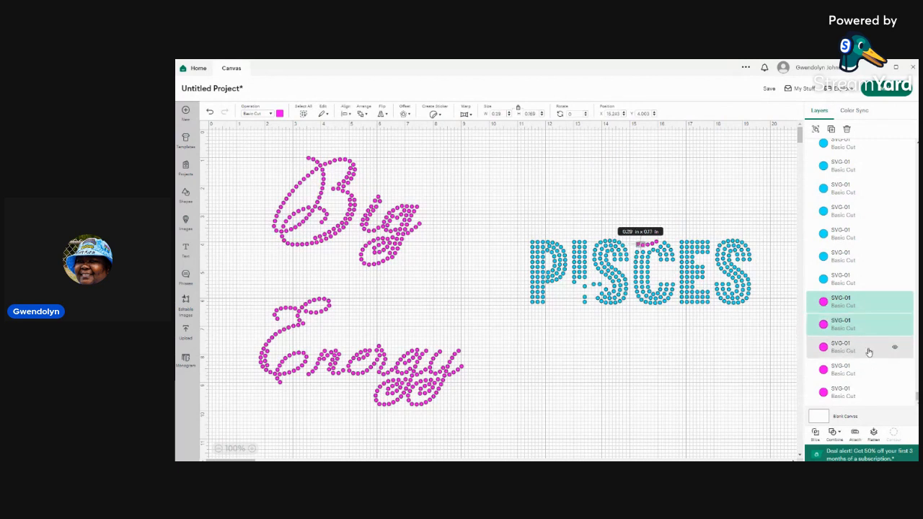
pyautogui.keyDown('shift'); pyautogui.click(869, 350); pyautogui.keyUp('shift')
pyautogui.keyDown('shift'); pyautogui.click(869, 372); pyautogui.keyUp('shift')
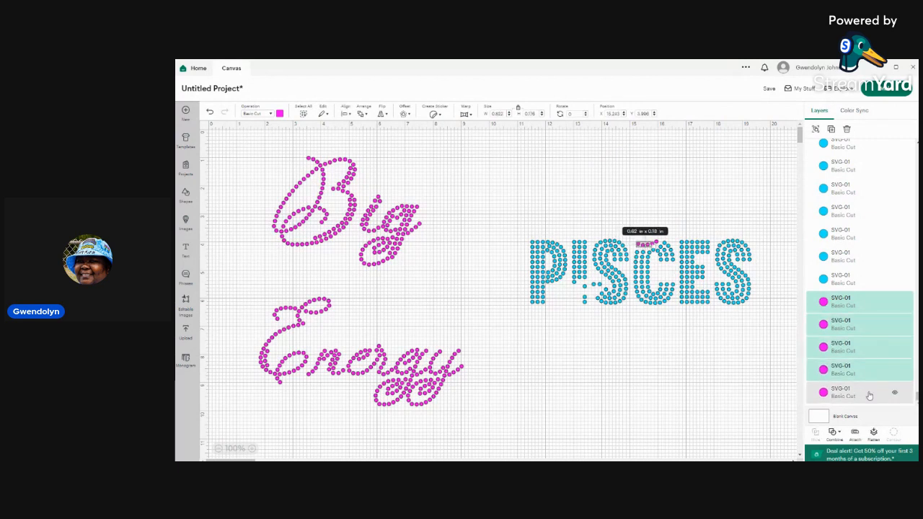
pyautogui.keyDown('shift'); pyautogui.click(869, 394); pyautogui.keyUp('shift')
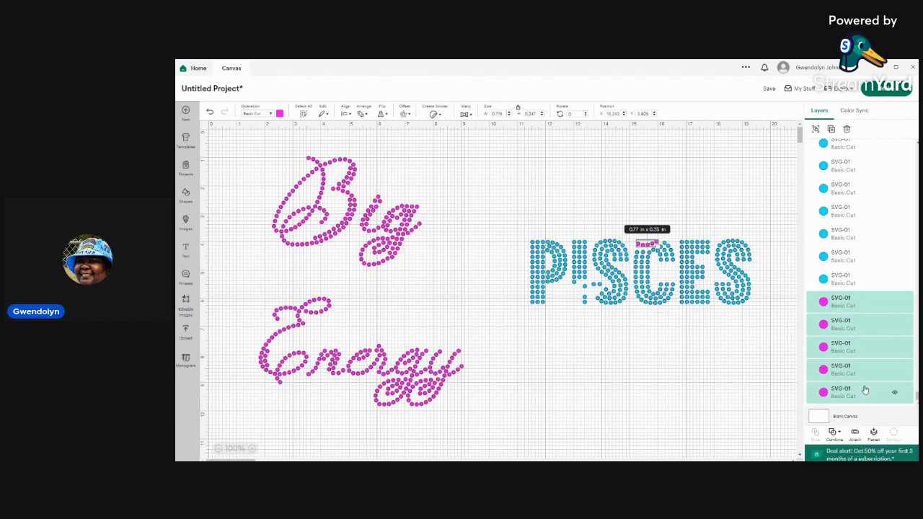
pyautogui.press('Delete')
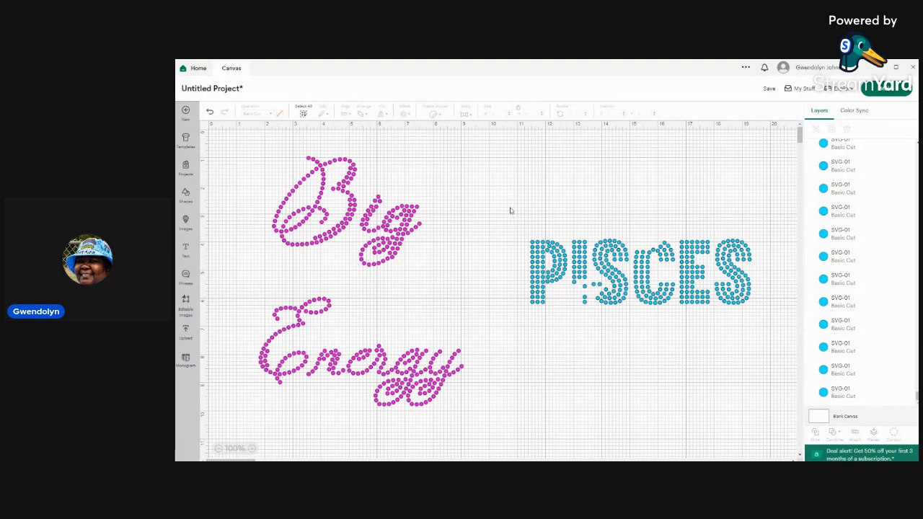
# Step: Select all the blue dots of the duplicate PISCES and weld them into one layer
pyautogui.moveTo(508, 201); pyautogui.dragTo(781, 330)
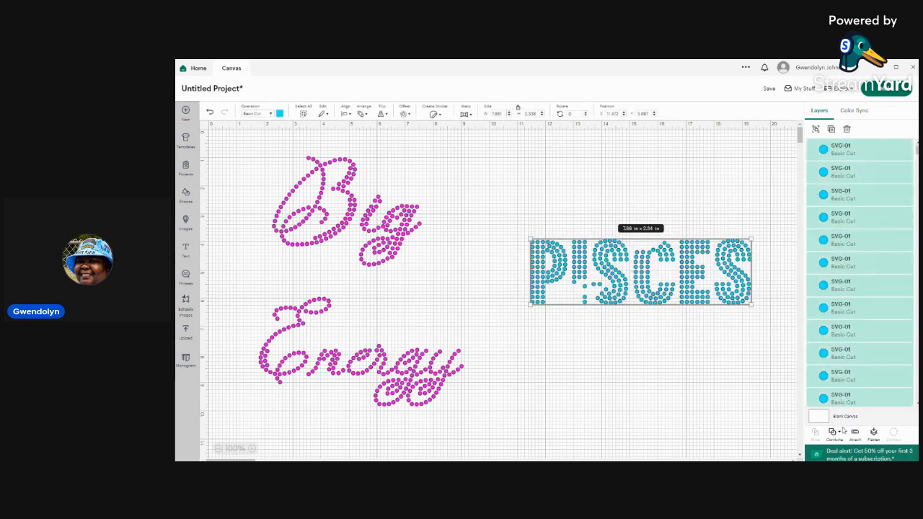
pyautogui.click(840, 433)
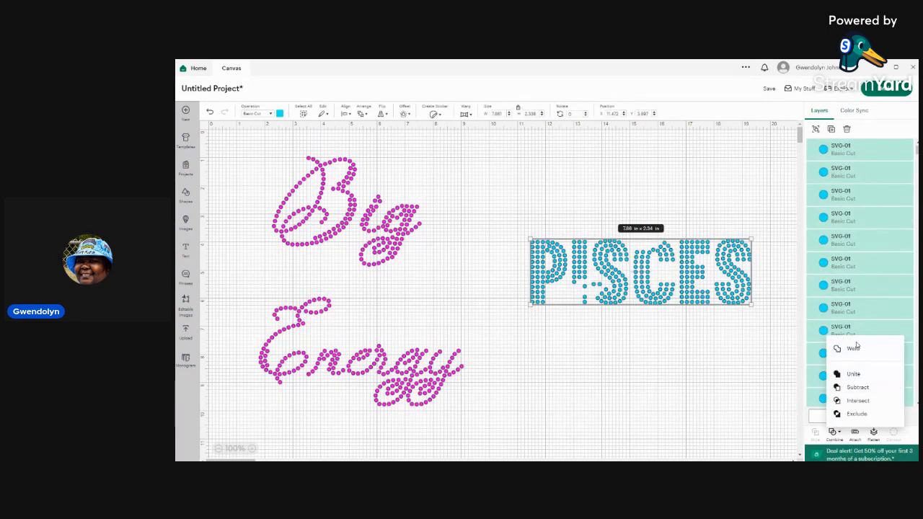
pyautogui.click(854, 352)
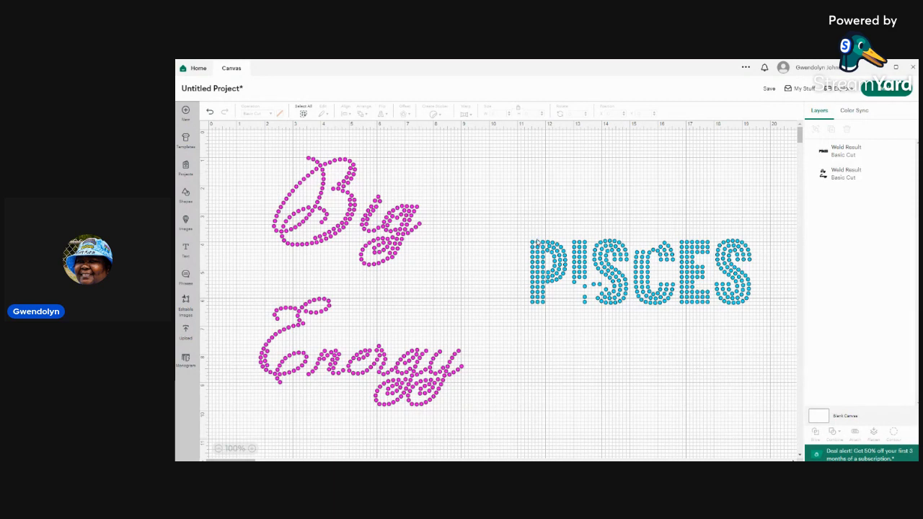
# Step: Hide all contours of the welded PISCES except its first dot
pyautogui.click(736, 303)
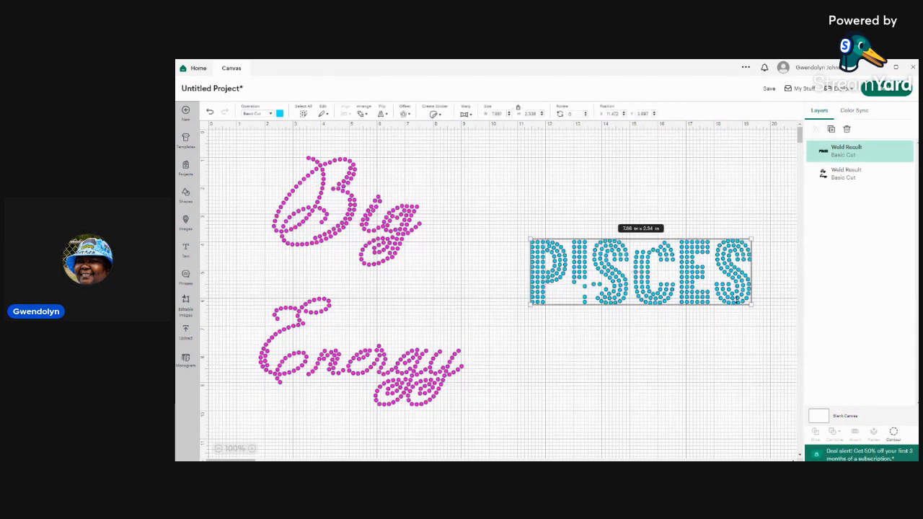
pyautogui.click(894, 435)
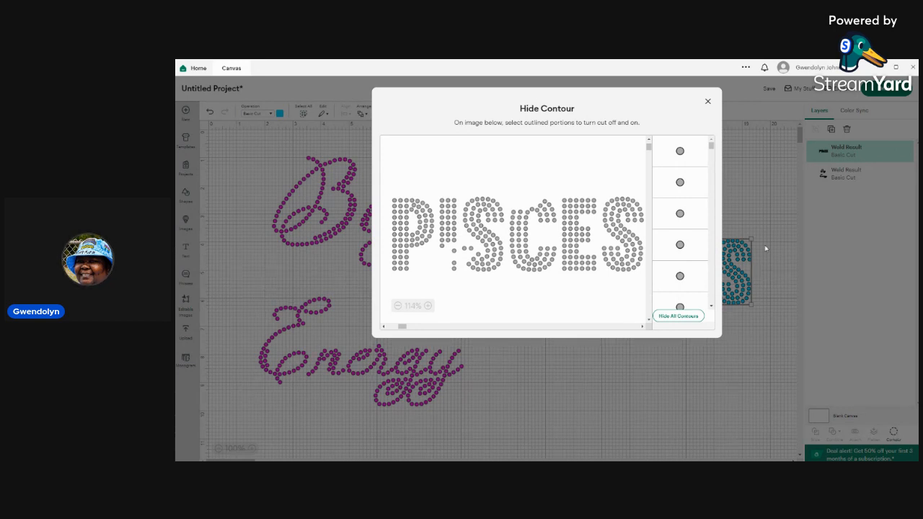
pyautogui.click(703, 318)
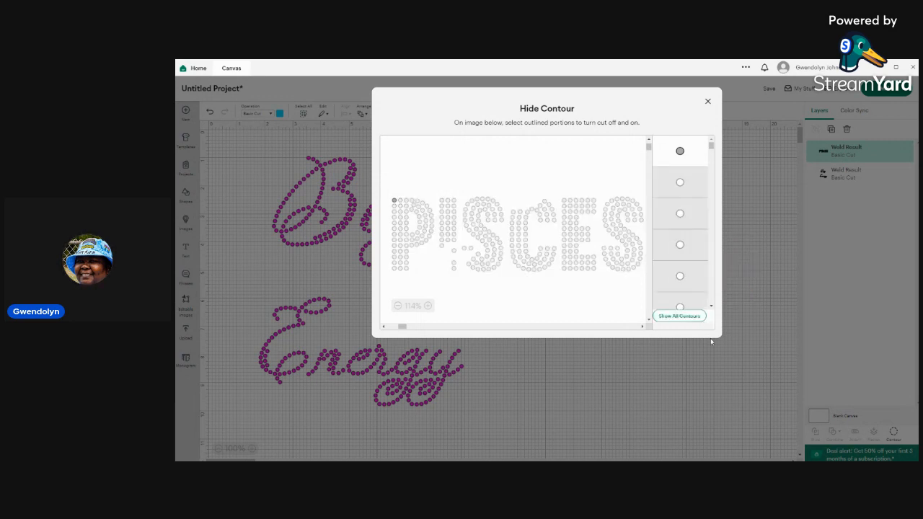
pyautogui.click(679, 152)
pyautogui.click(693, 153)
pyautogui.click(707, 102)
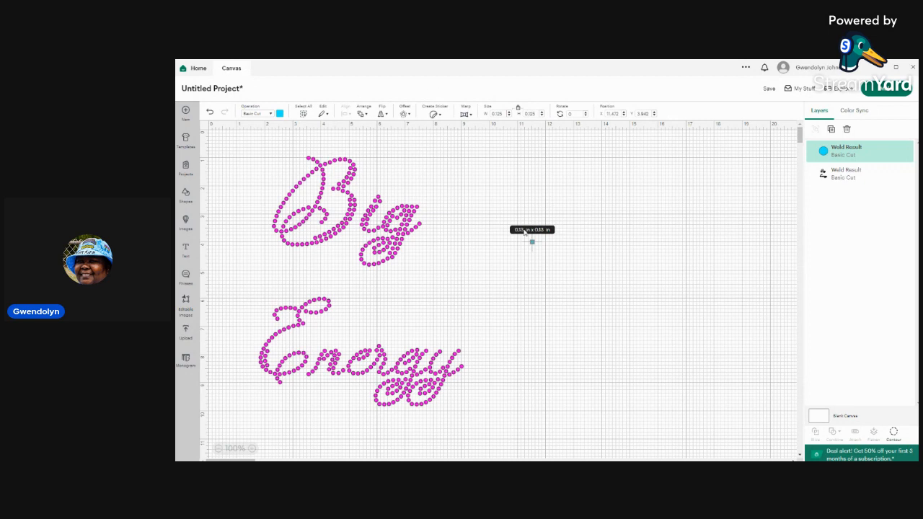
# Step: Set the single blue dot's width and height to 0.13 in and show all contours of the PISCES weld again
pyautogui.click(499, 113)
pyautogui.write('13')
pyautogui.press('Return')
pyautogui.moveTo(531, 114); pyautogui.dragTo(543, 116)
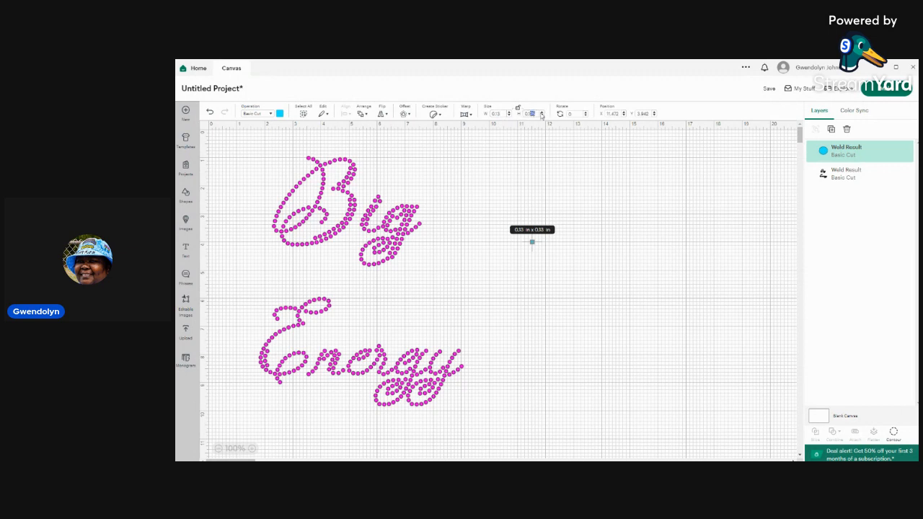
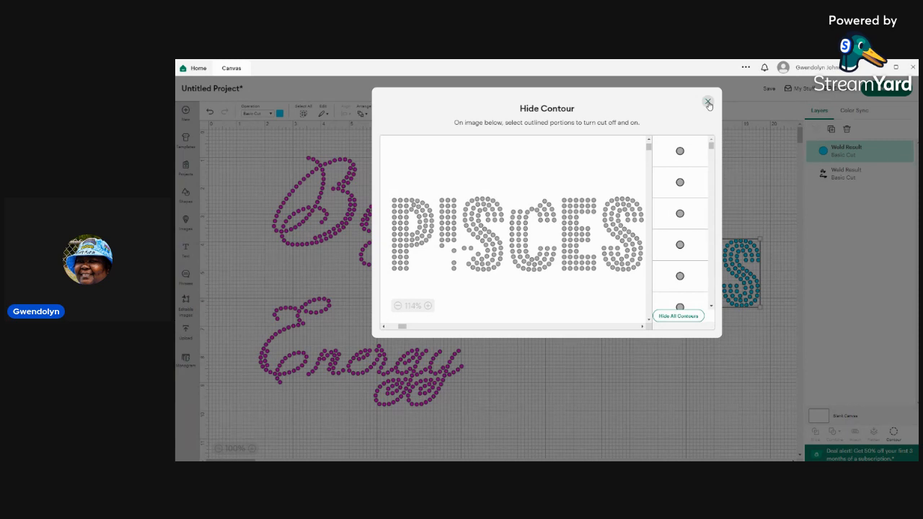
pyautogui.click(709, 104)
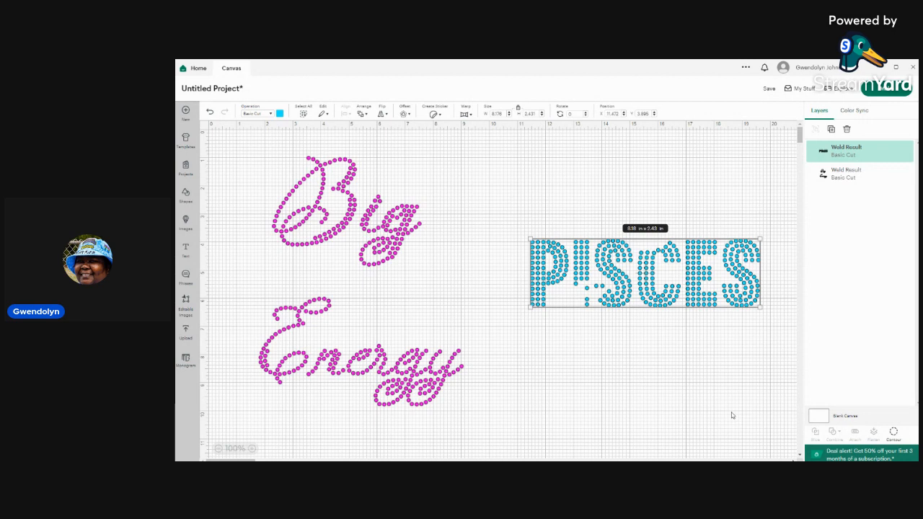
pyautogui.click(684, 369)
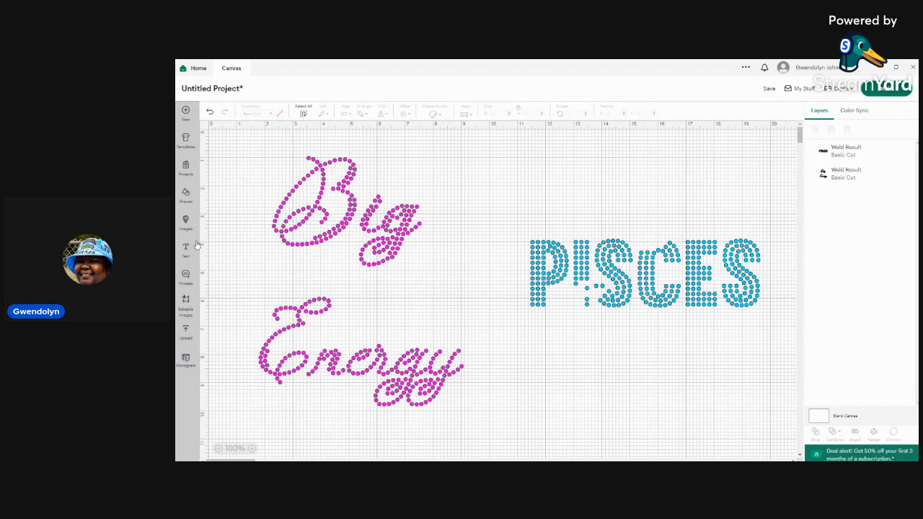
# Step: Insert a square and enlarge it to about 9.76 in per side so it covers the Big Energy lettering
pyautogui.click(186, 196)
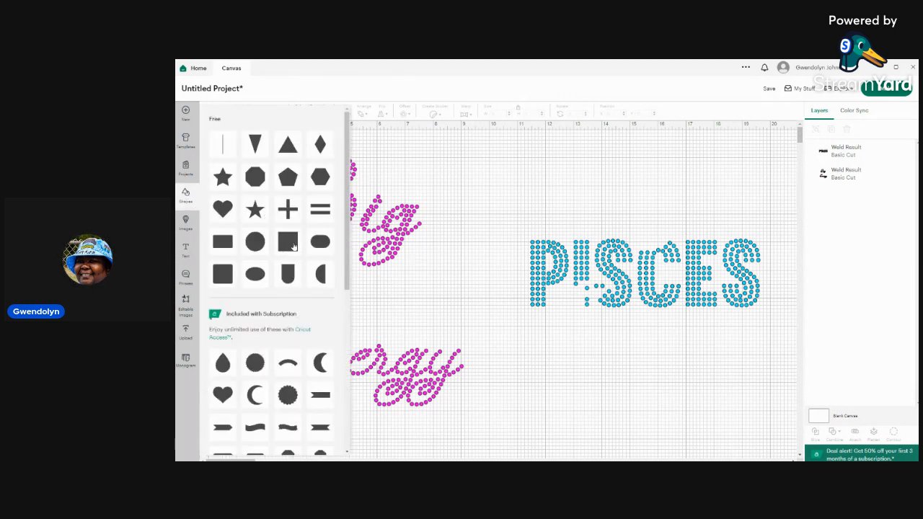
pyautogui.click(285, 246)
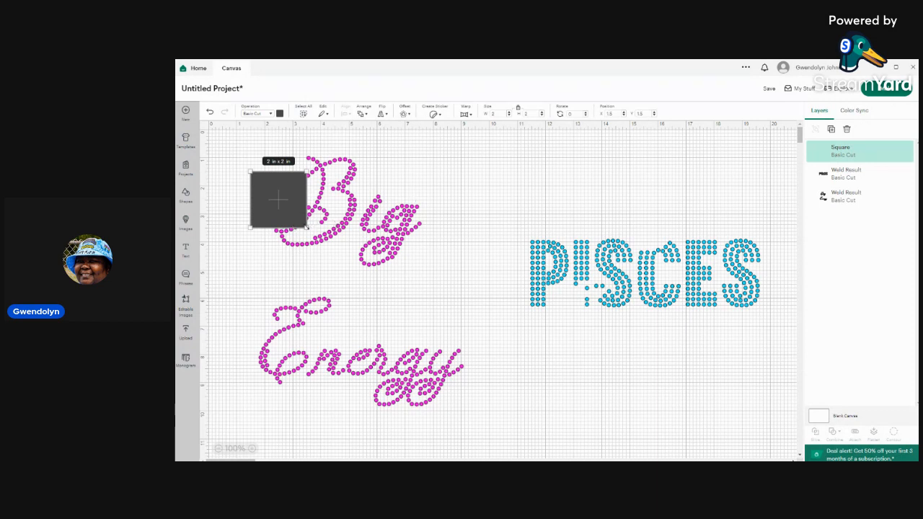
pyautogui.moveTo(306, 226); pyautogui.dragTo(498, 419)
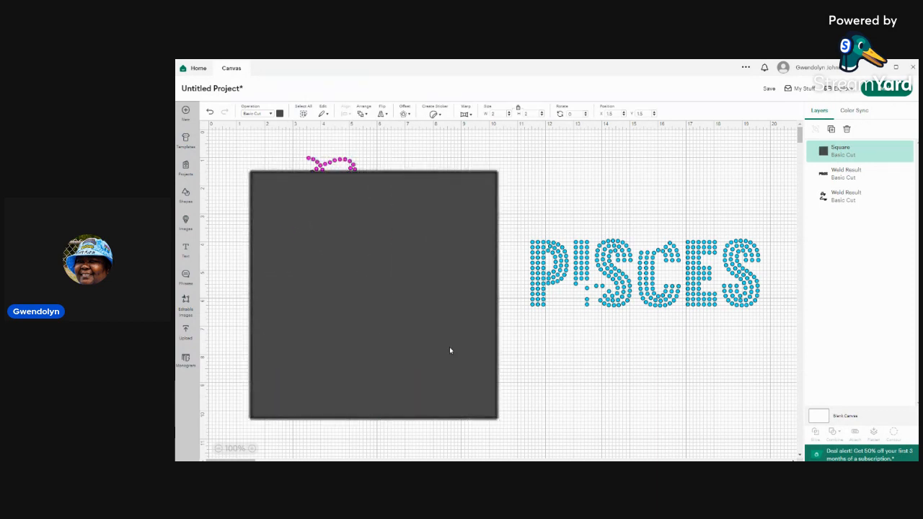
pyautogui.moveTo(249, 169); pyautogui.dragTo(236, 141)
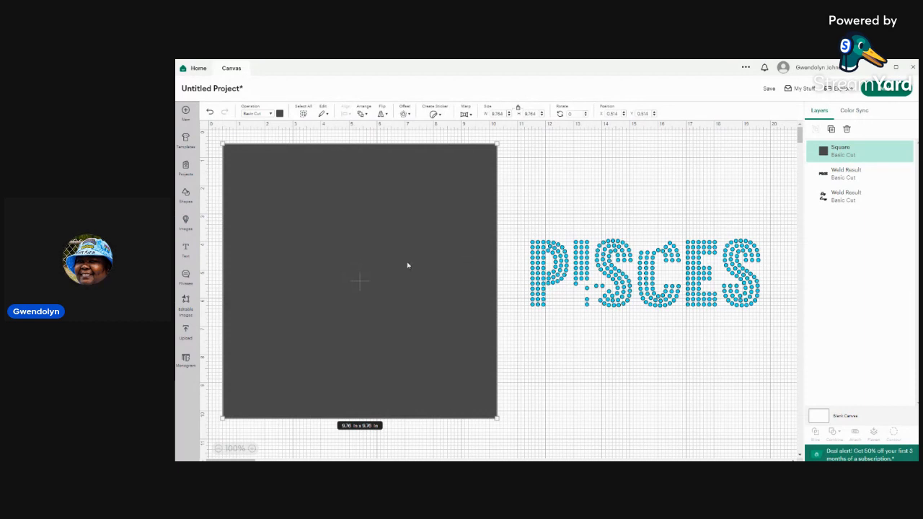
# Step: Slice the Big Energy weld out of the square and move the perforated square to the right over PISCES
pyautogui.keyDown('shift'); pyautogui.click(862, 199); pyautogui.keyUp('shift')
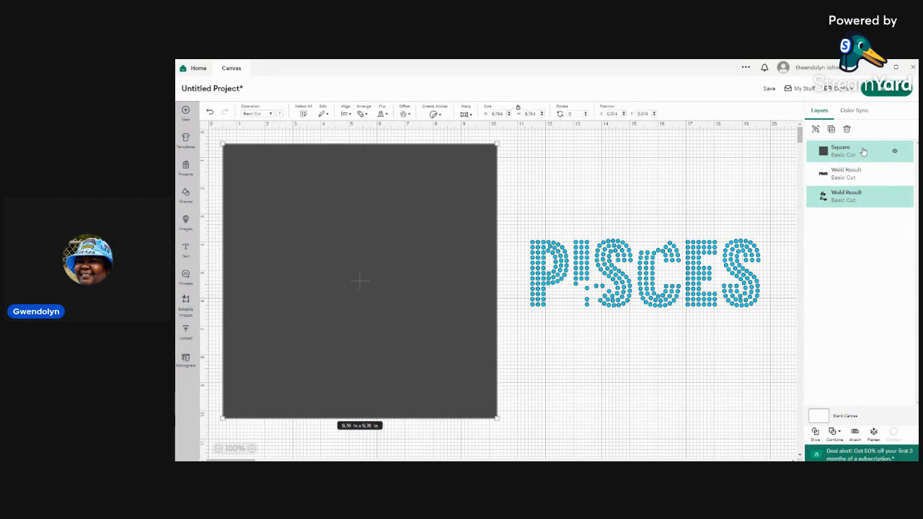
pyautogui.click(815, 431)
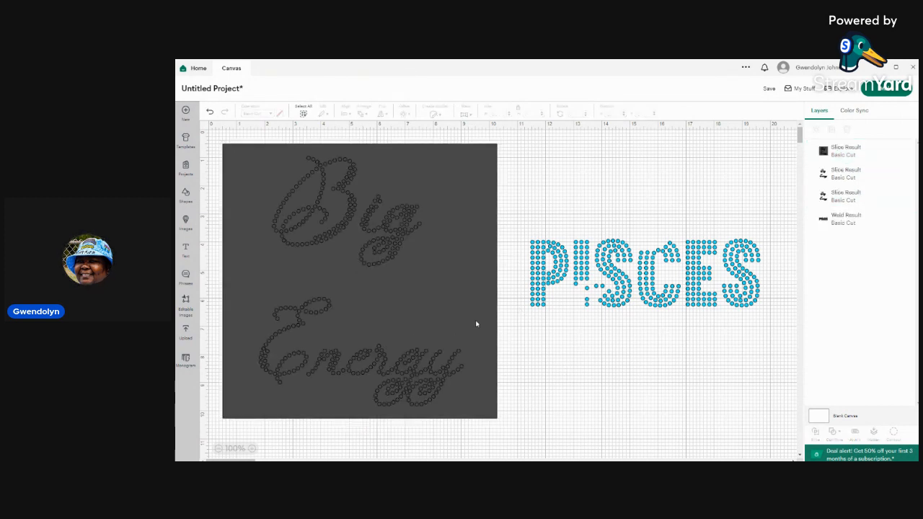
pyautogui.moveTo(443, 320); pyautogui.dragTo(683, 288)
# Step: Move PISCES further right and shift the perforated square slightly left and down, undoing the accidental widening of the square
pyautogui.moveTo(701, 257); pyautogui.dragTo(737, 264)
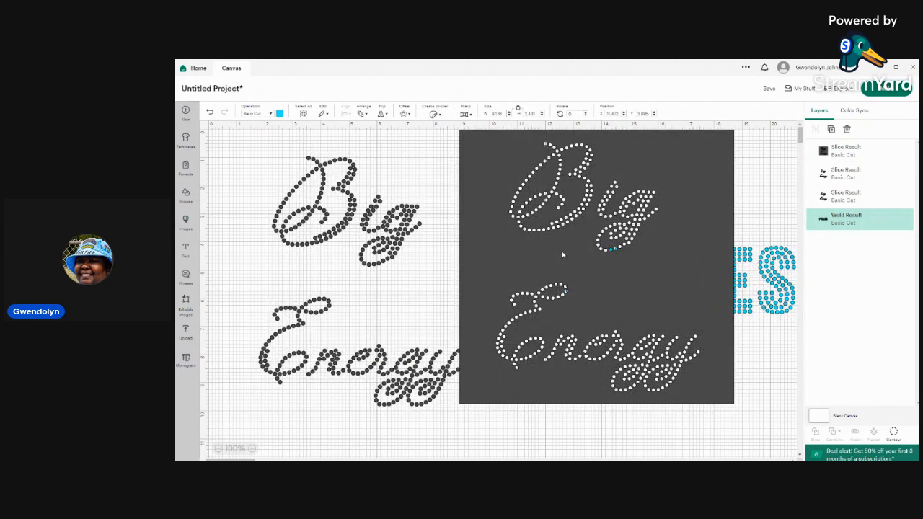
pyautogui.moveTo(568, 256); pyautogui.dragTo(598, 263)
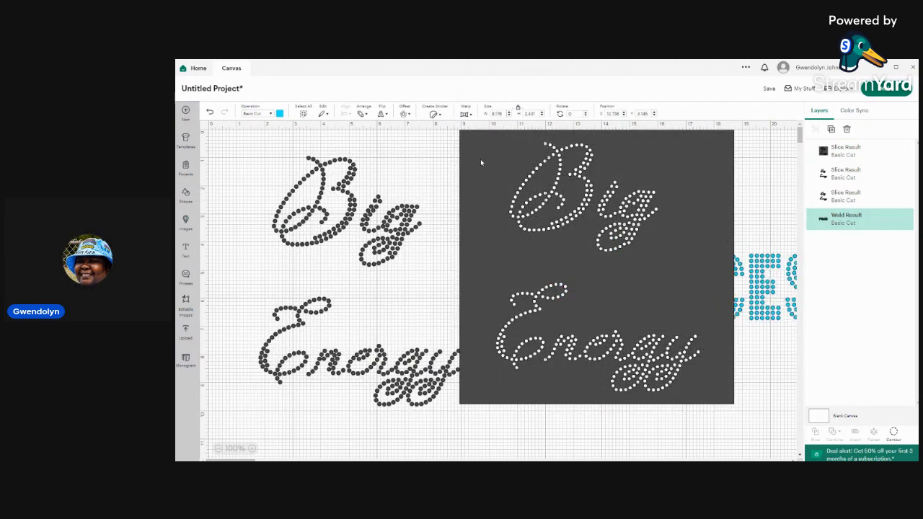
pyautogui.moveTo(481, 159)
pyautogui.mouseDown()
pyautogui.moveTo(447, 165)
pyautogui.moveTo(489, 171)
pyautogui.moveTo(464, 171)
pyautogui.moveTo(474, 171)
pyautogui.mouseUp()
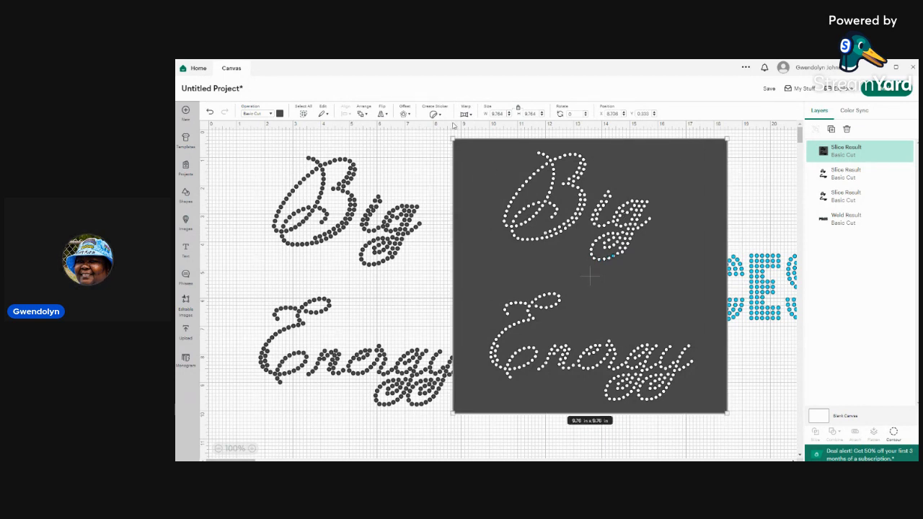
pyautogui.moveTo(445, 275); pyautogui.dragTo(446, 399)
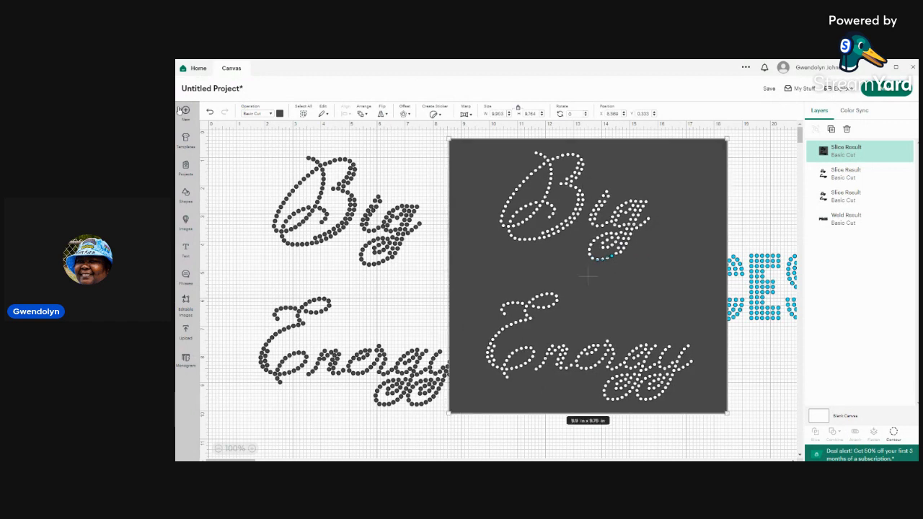
pyautogui.click(210, 114)
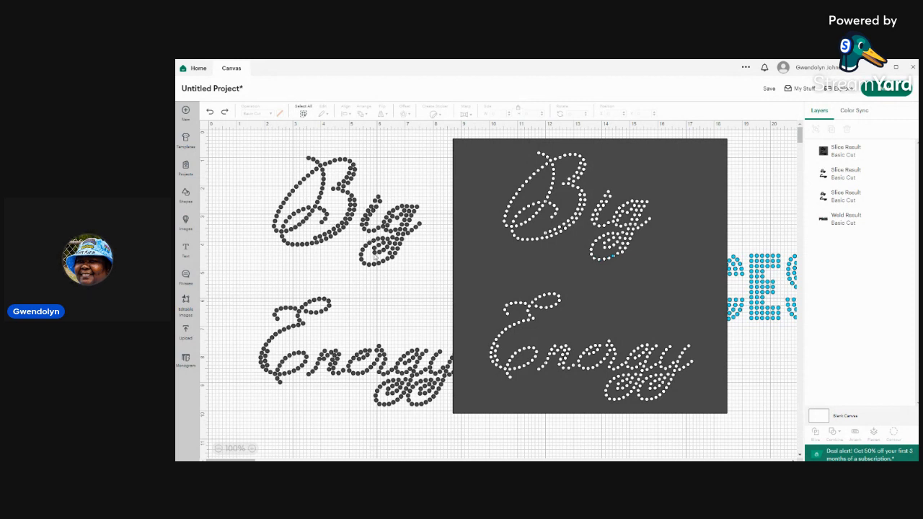
# Step: Hide the dark Big Energy slice result lying over the pink lettering, and delete that layer
pyautogui.click(376, 258)
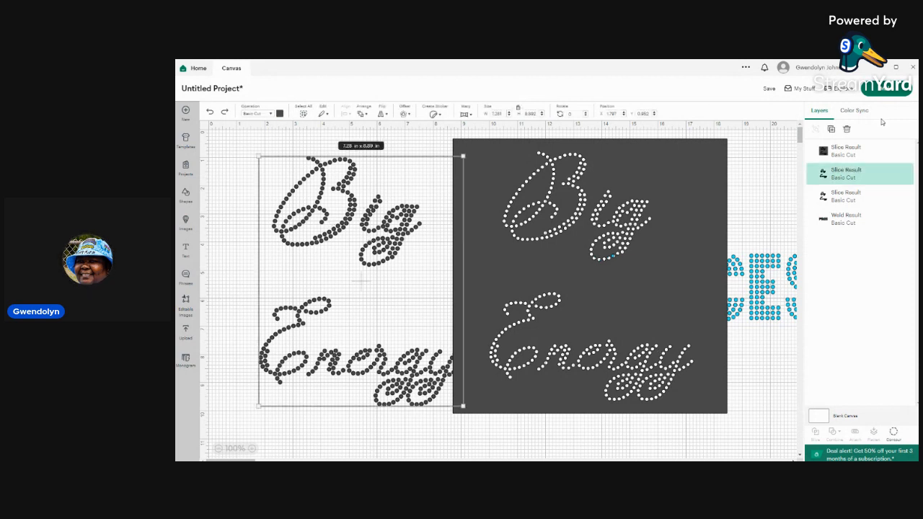
pyautogui.moveTo(899, 176)
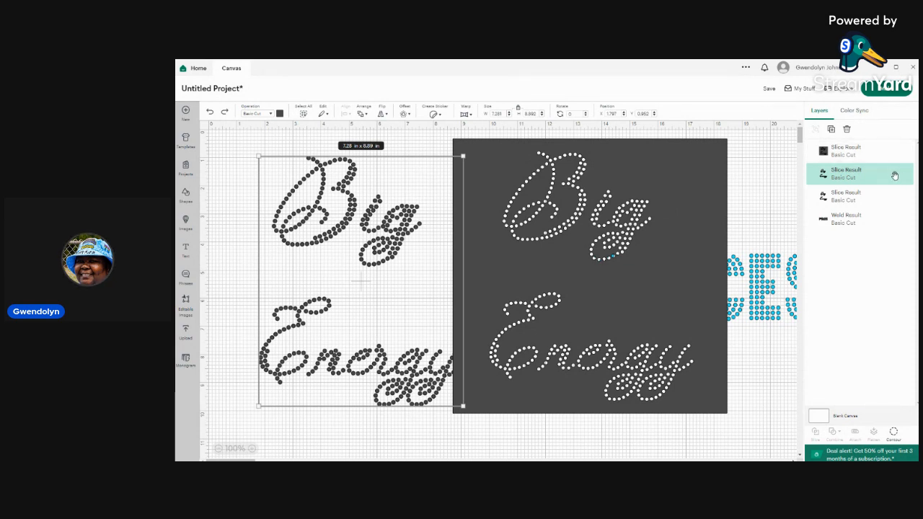
pyautogui.click(896, 176)
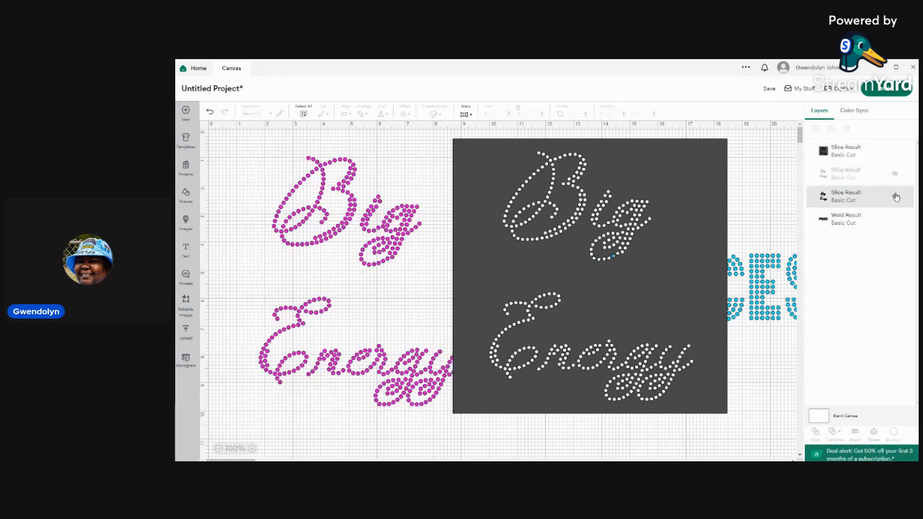
pyautogui.click(872, 176)
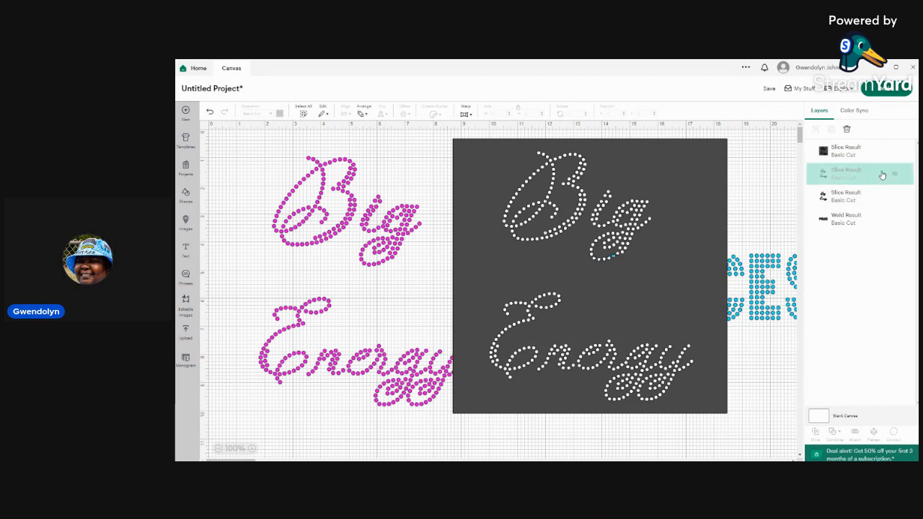
pyautogui.press('Delete')
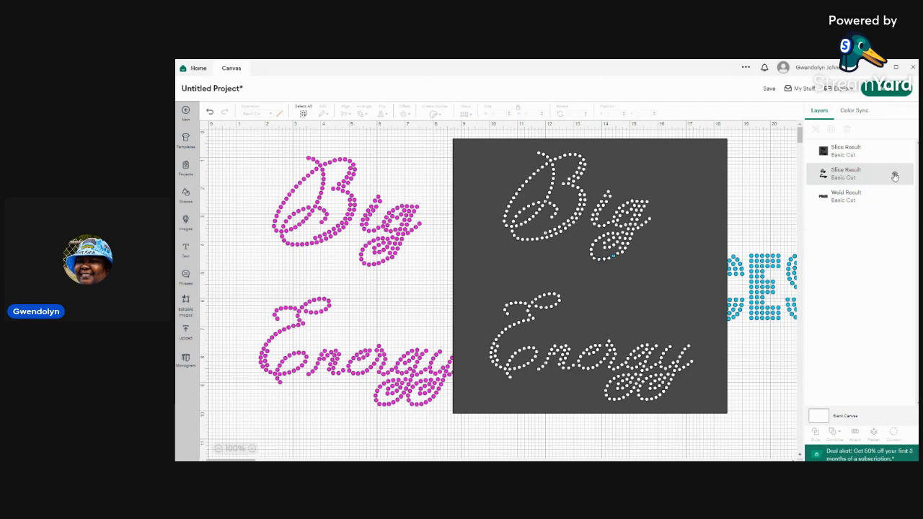
# Step: Hide the pink Big Energy lettering and move the perforated square to the upper-left part of the canvas
pyautogui.click(895, 175)
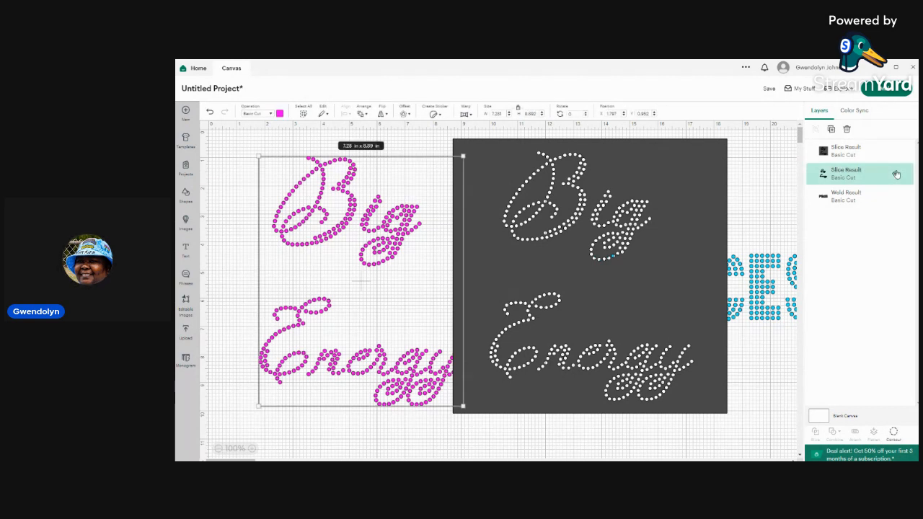
pyautogui.click(896, 176)
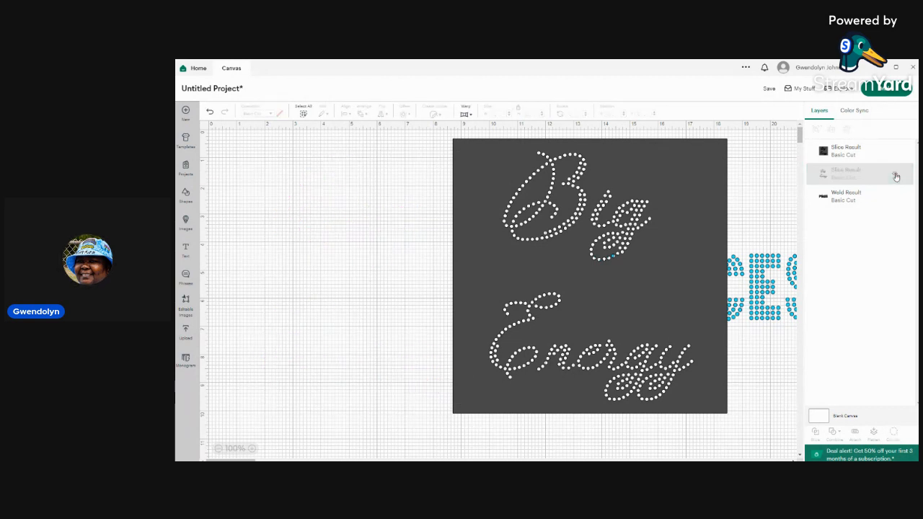
pyautogui.click(674, 157)
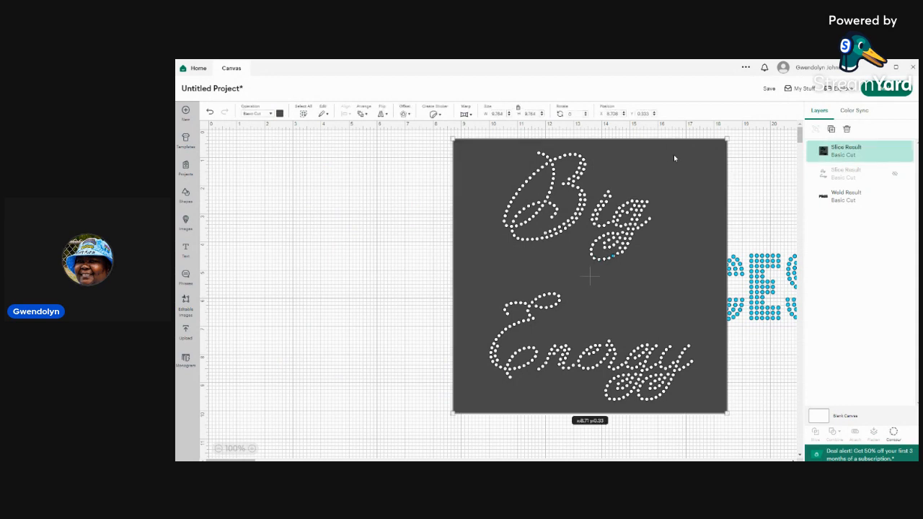
pyautogui.moveTo(643, 152); pyautogui.dragTo(424, 162)
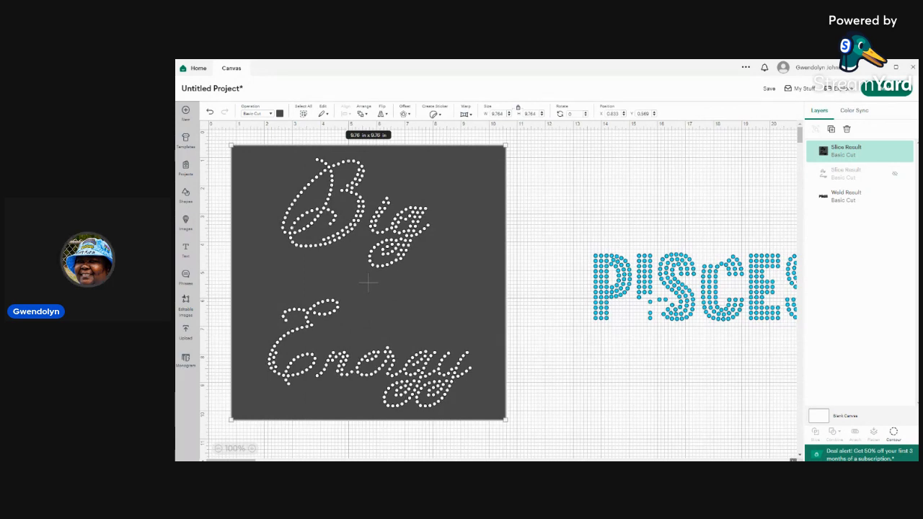
# Step: Insert a rectangle over the PISCES lettering and, with its proportions unlocked, size it to about 8.61 by 3.41 in
pyautogui.click(794, 459)
pyautogui.click(794, 460)
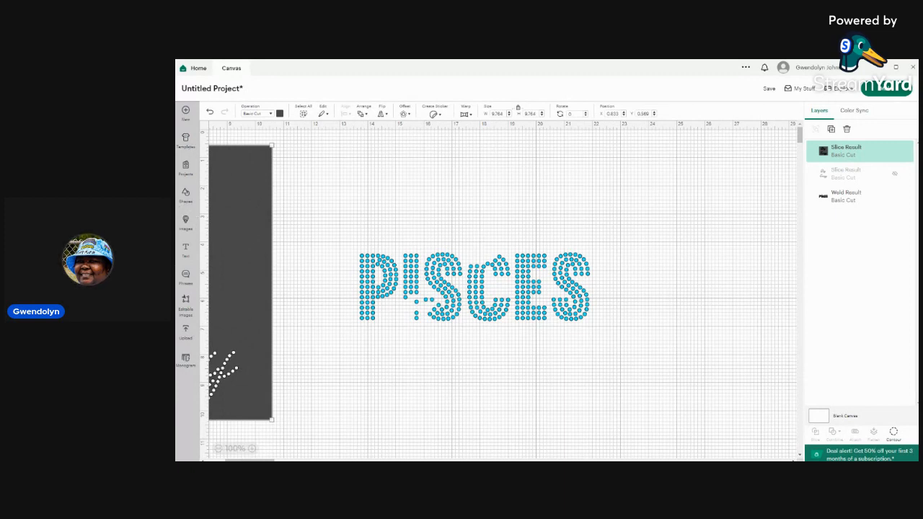
pyautogui.click(185, 193)
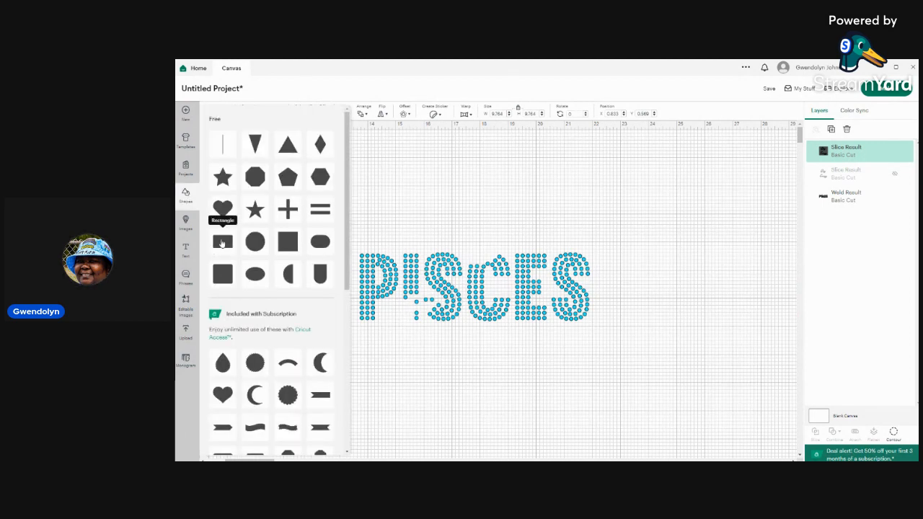
pyautogui.click(223, 244)
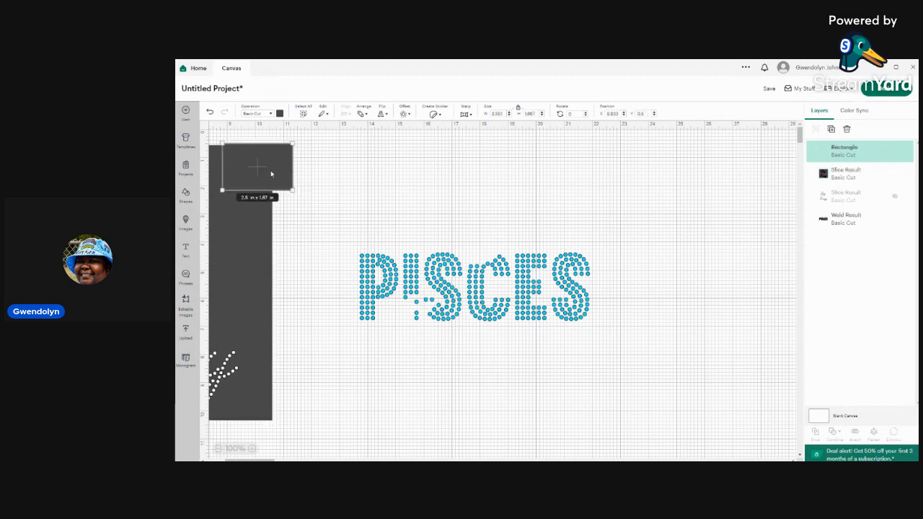
pyautogui.moveTo(271, 174); pyautogui.dragTo(596, 293)
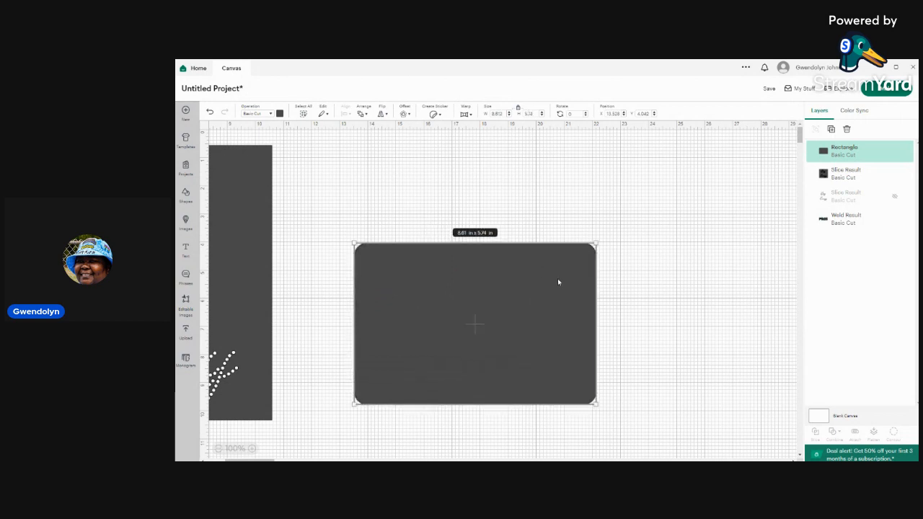
pyautogui.click(518, 107)
pyautogui.moveTo(476, 406); pyautogui.dragTo(488, 339)
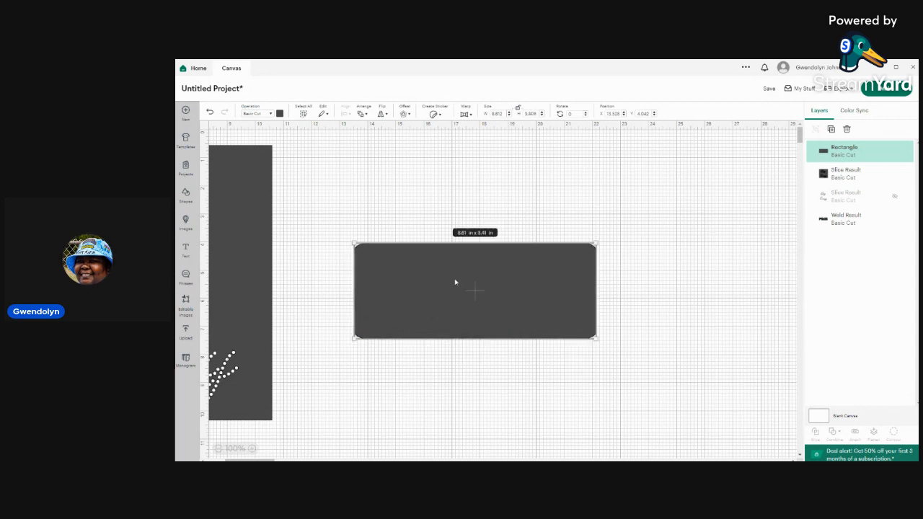
pyautogui.moveTo(455, 282)
pyautogui.mouseDown()
pyautogui.moveTo(476, 282)
pyautogui.moveTo(443, 283)
pyautogui.moveTo(455, 281)
pyautogui.moveTo(451, 292)
pyautogui.moveTo(456, 281)
pyautogui.mouseUp()
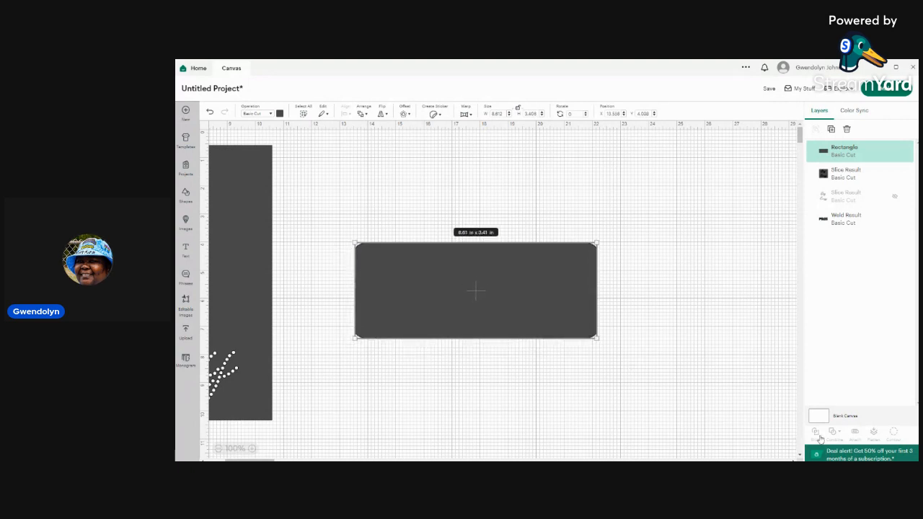
# Step: Slice the PISCES weld out of the rectangle and move the perforated rectangle below the lettering
pyautogui.moveTo(864, 149)
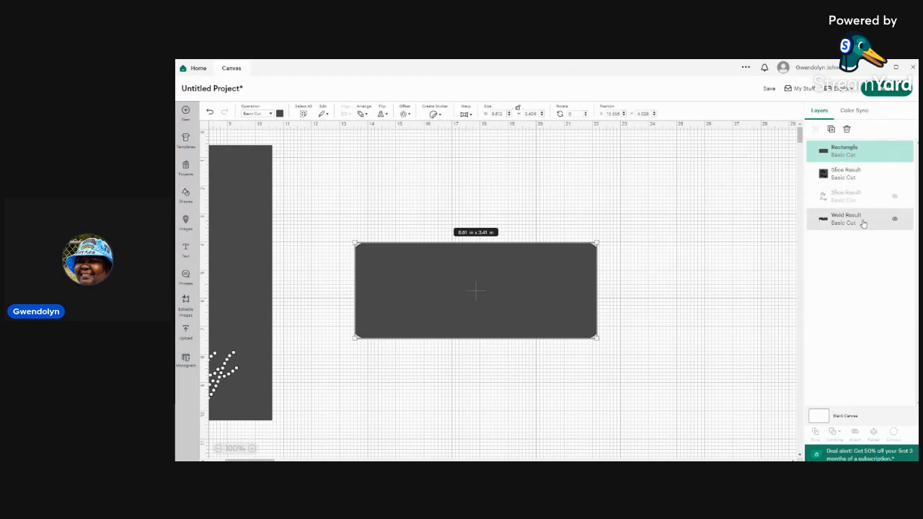
pyautogui.keyDown('shift'); pyautogui.click(863, 223); pyautogui.keyUp('shift')
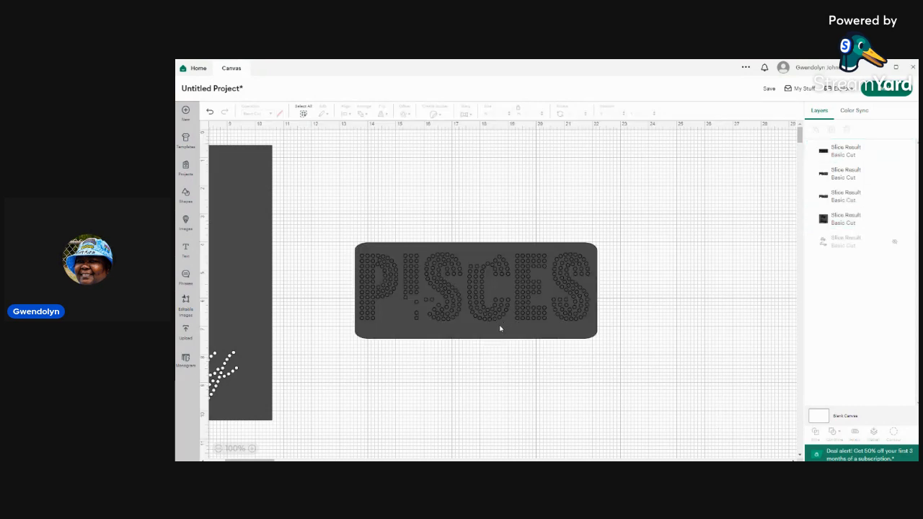
pyautogui.moveTo(500, 329); pyautogui.dragTo(489, 419)
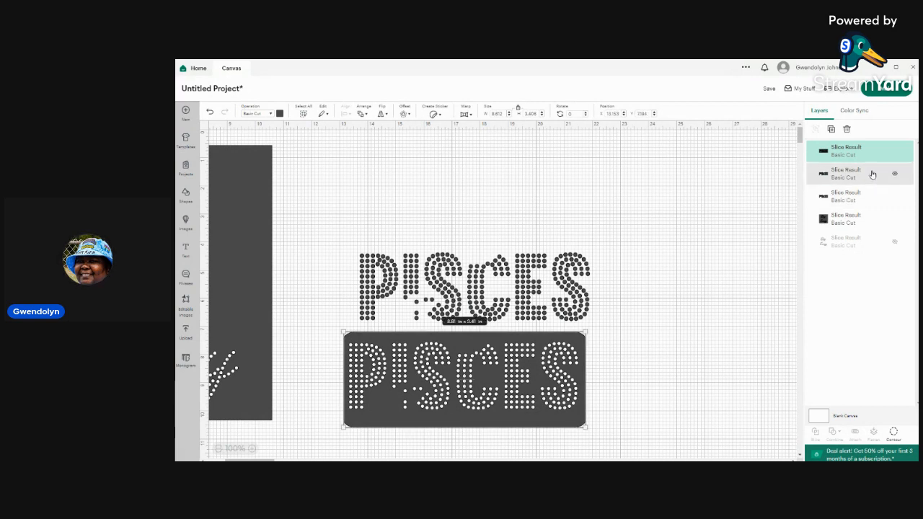
# Step: Delete the dark PISCES slice result and hide the blue PISCES lettering
pyautogui.click(872, 174)
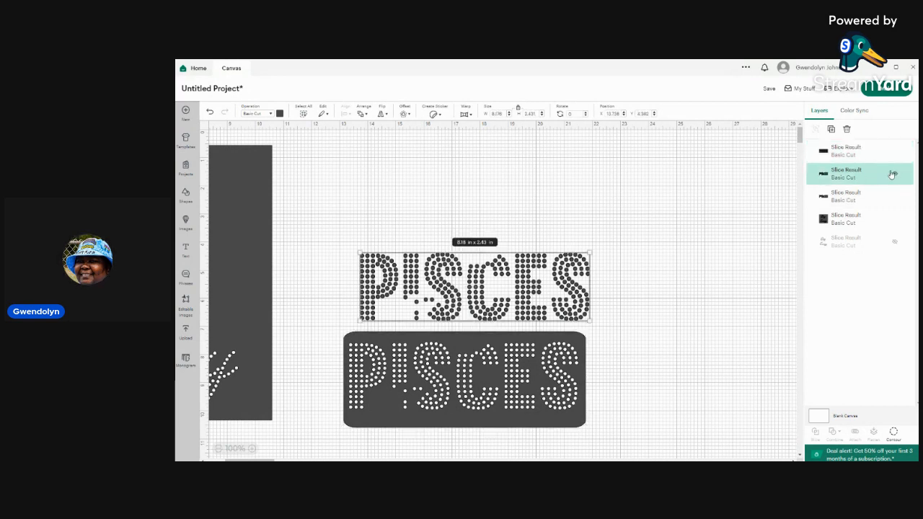
pyautogui.press('Delete')
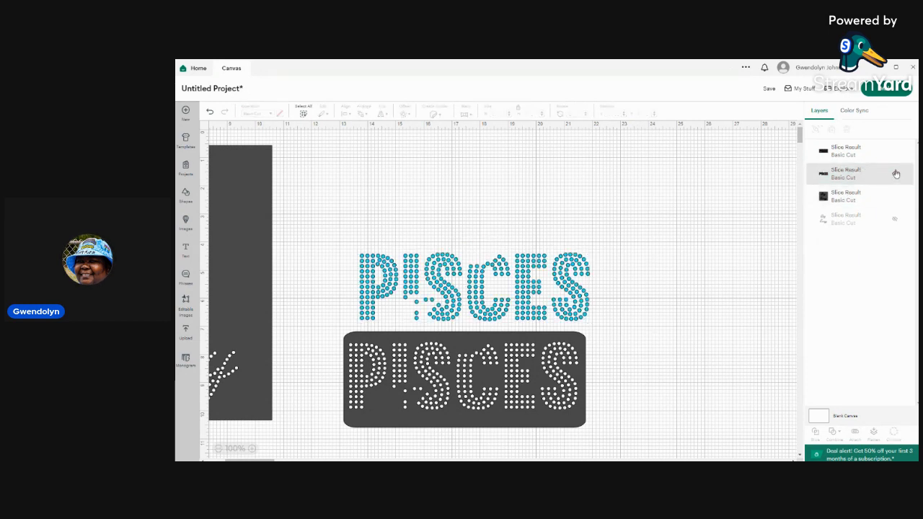
pyautogui.click(896, 174)
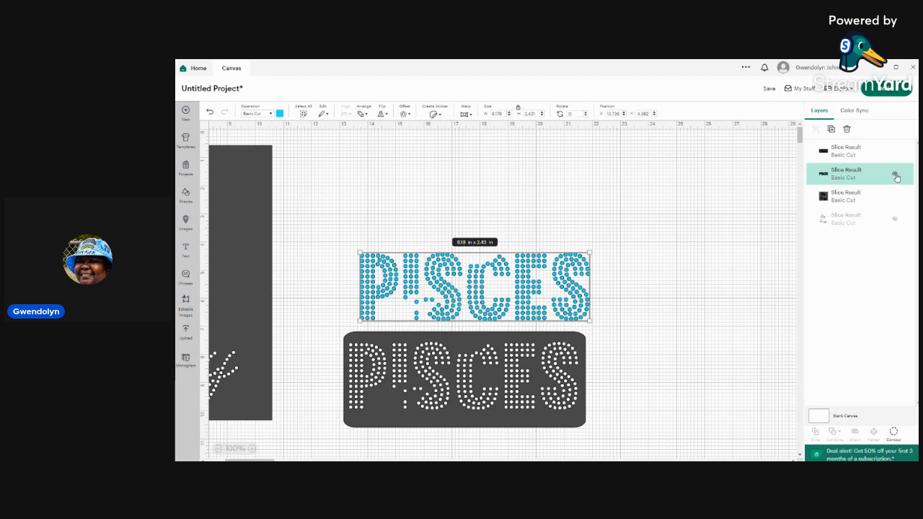
pyautogui.click(895, 175)
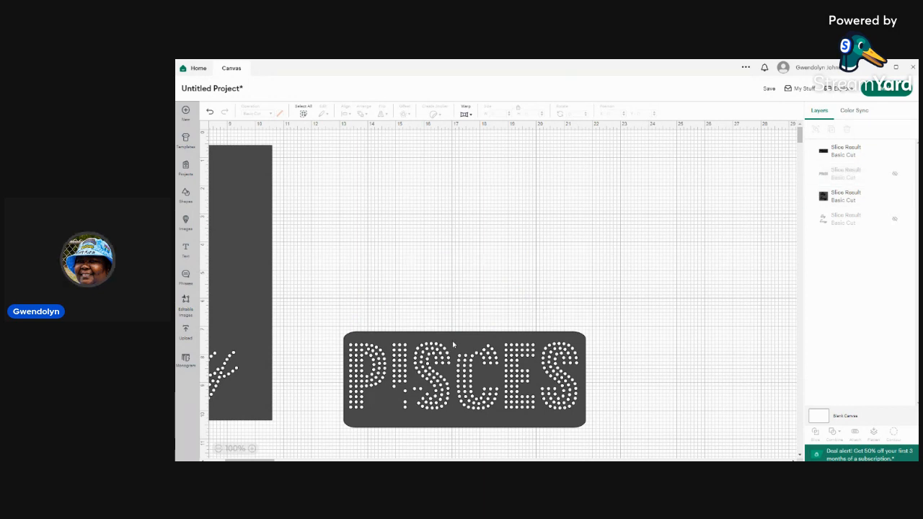
# Step: Move the perforated PISCES rectangle up beside the square and continue both templates through mat preparation to the cutting setup
pyautogui.moveTo(454, 345); pyautogui.dragTo(466, 159)
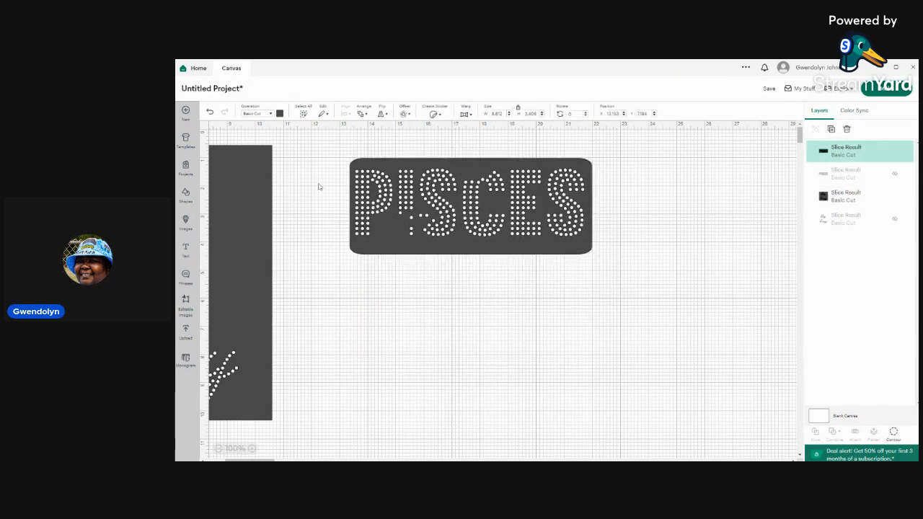
pyautogui.click(505, 186)
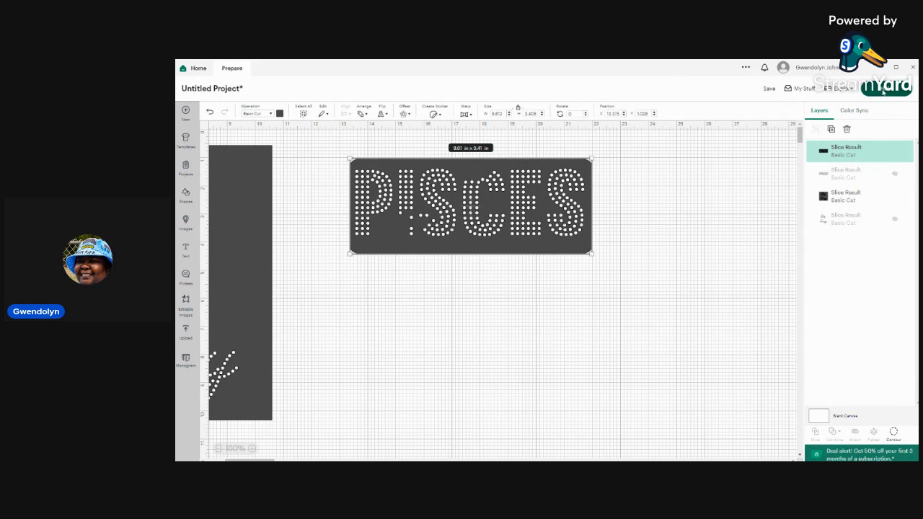
pyautogui.click(883, 92)
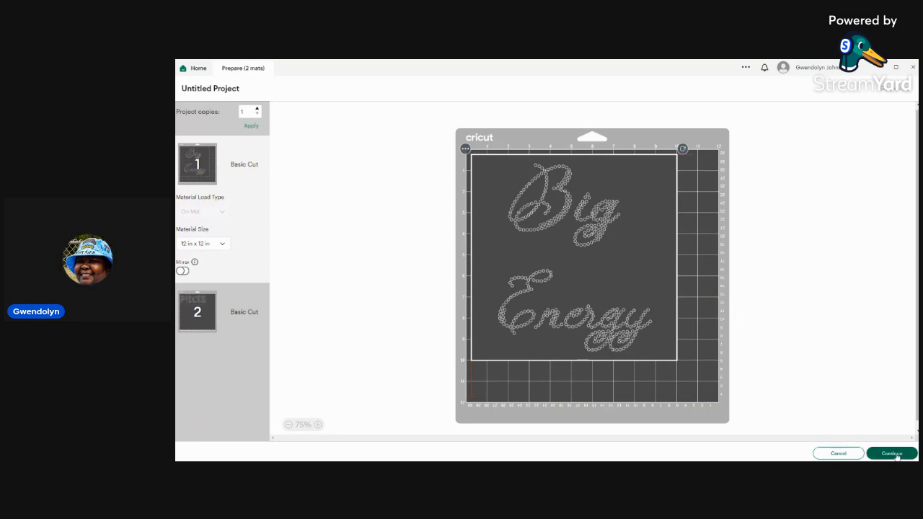
pyautogui.click(892, 453)
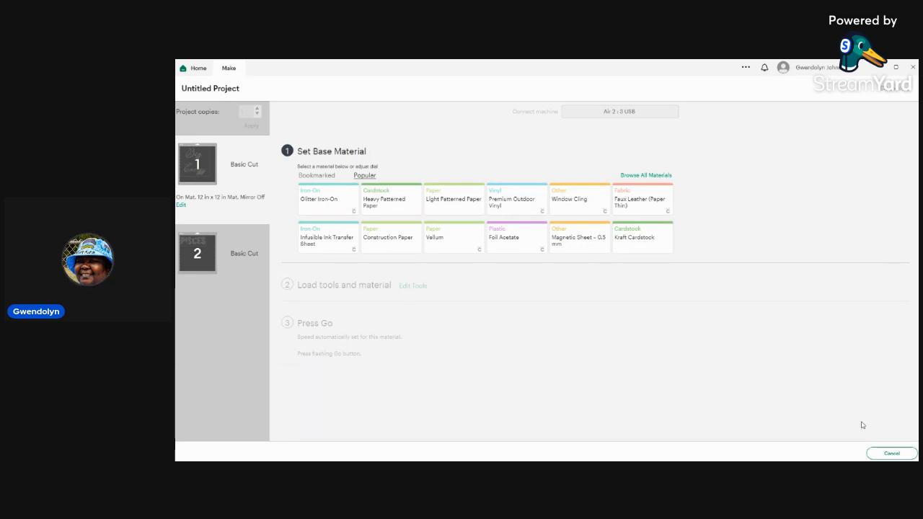
# Step: Choose Rhinestone template from the full materials list as the base material and bookmark it
pyautogui.click(646, 175)
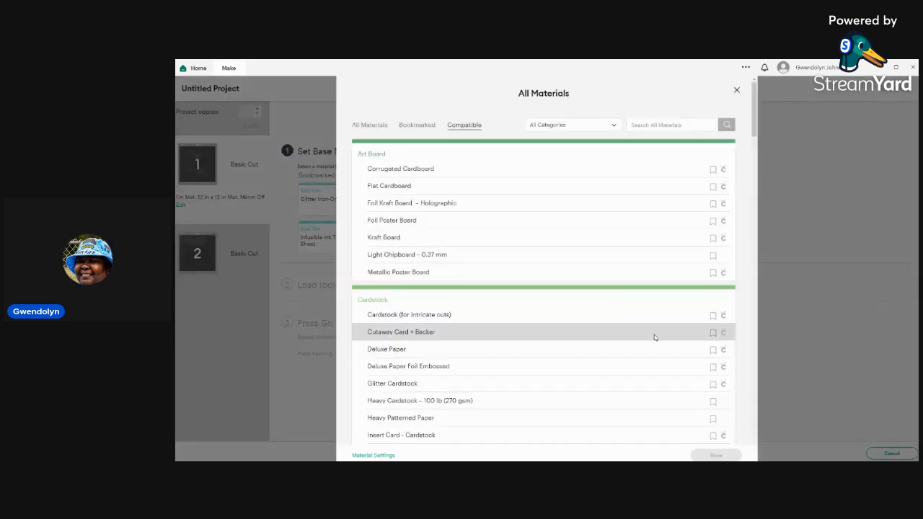
pyautogui.scroll(-5, 654, 321)
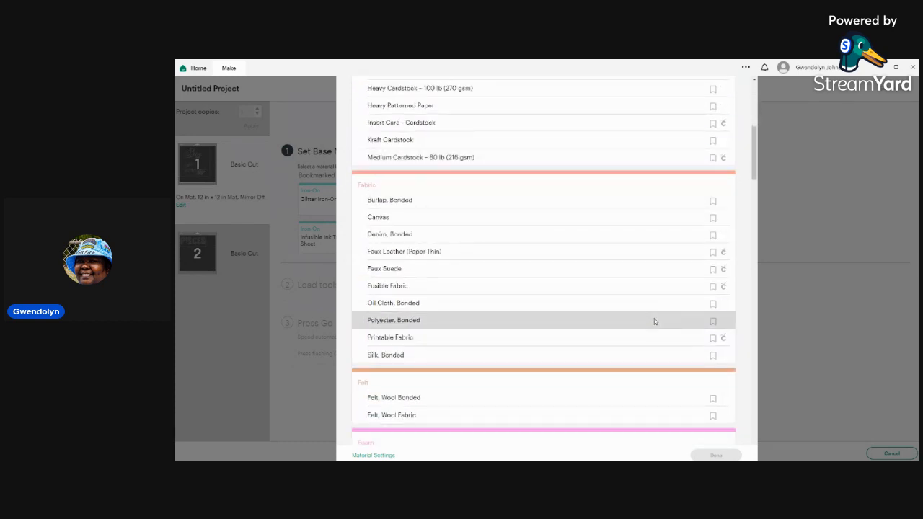
pyautogui.scroll(-6, 655, 321)
pyautogui.scroll(-6, 654, 321)
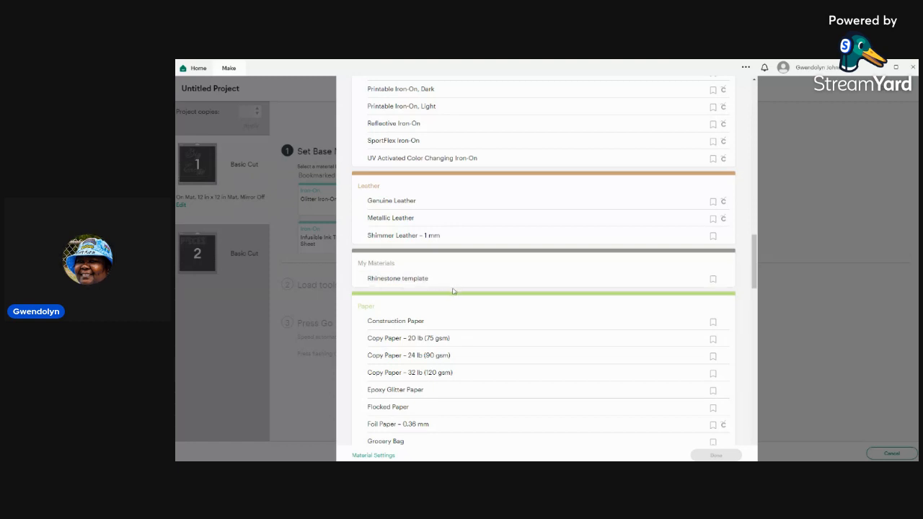
pyautogui.scroll(-2, 453, 288)
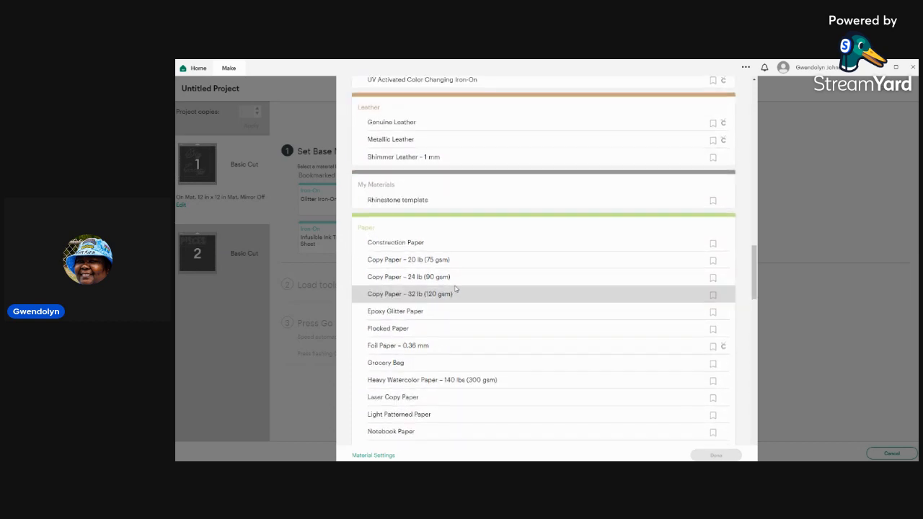
pyautogui.scroll(1, 455, 288)
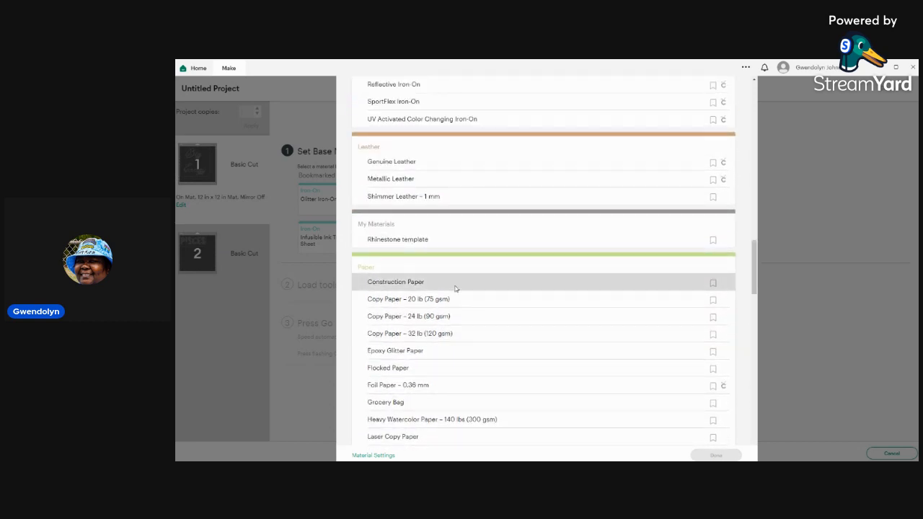
pyautogui.scroll(2, 455, 288)
pyautogui.scroll(-1, 455, 289)
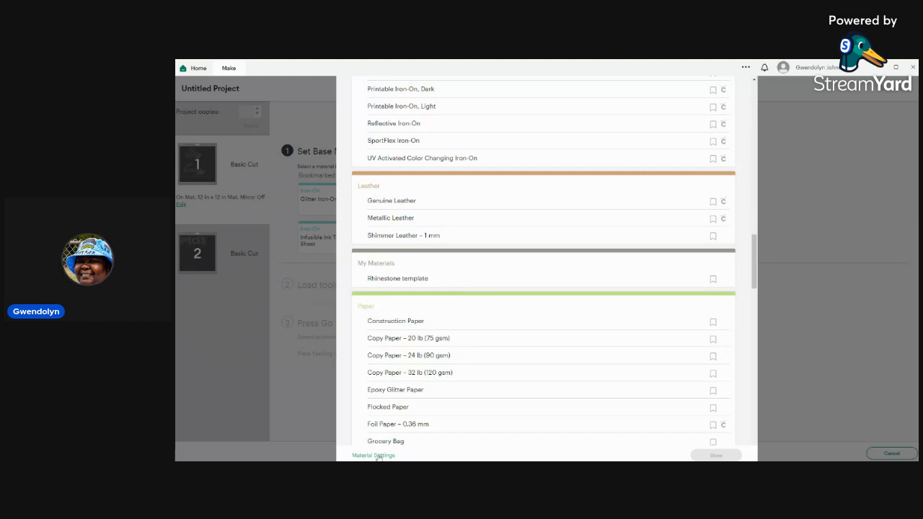
pyautogui.click(420, 278)
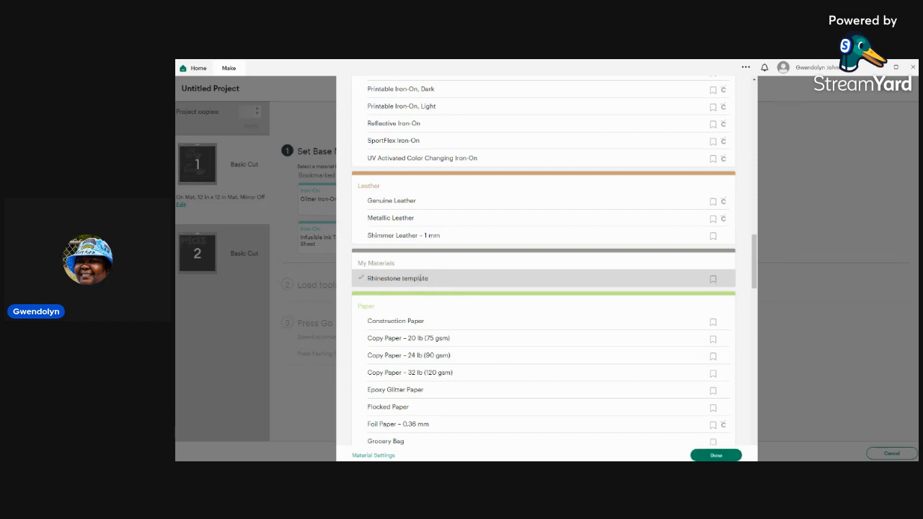
pyautogui.doubleClick(420, 278)
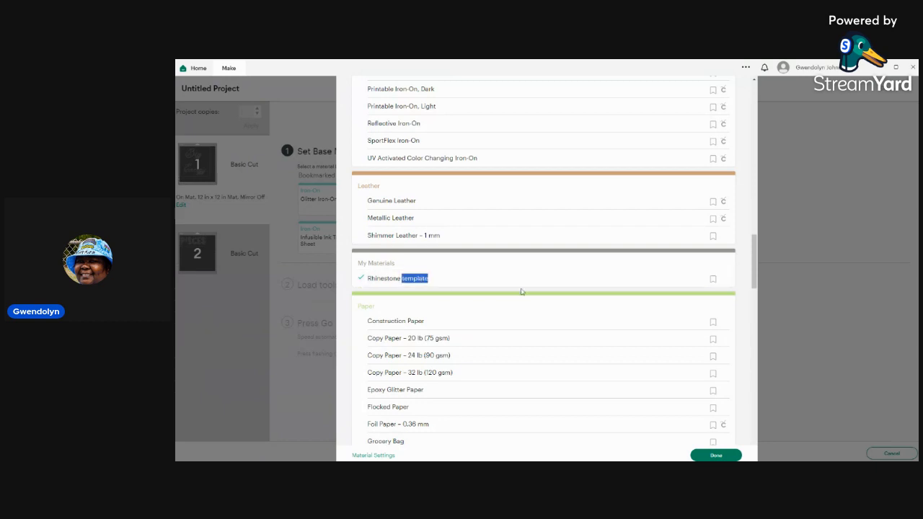
pyautogui.click(652, 282)
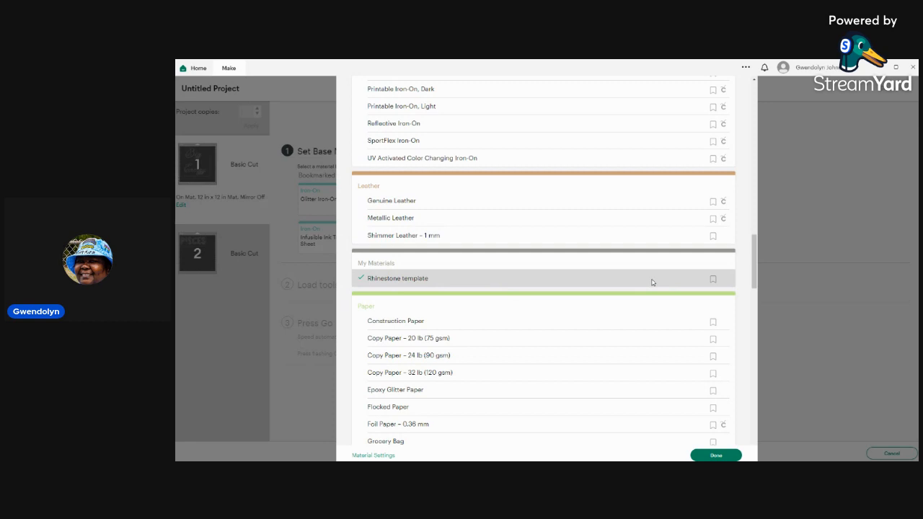
pyautogui.click(713, 280)
pyautogui.doubleClick(405, 279)
# Step: Open the custom material settings and examine the Rhinestone template's cut pressure, multi-cut and blade type
pyautogui.scroll(-5, 469, 282)
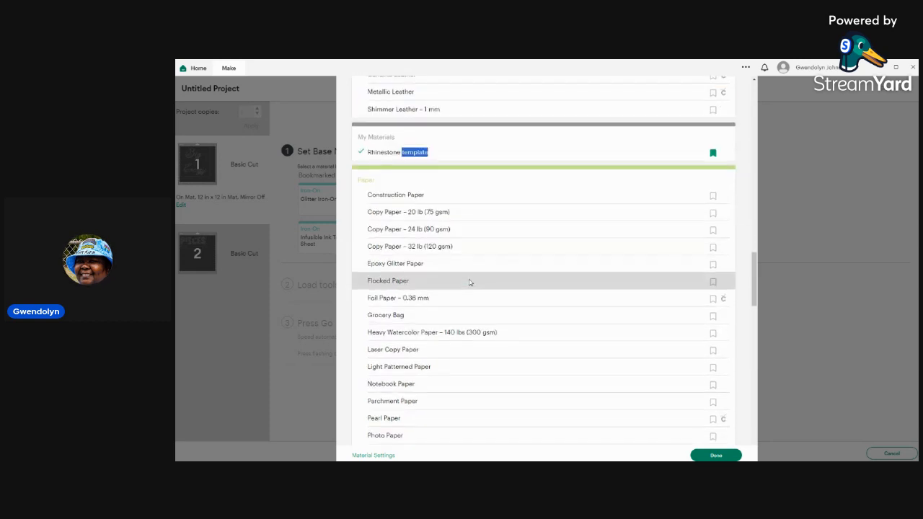
pyautogui.scroll(-7, 469, 282)
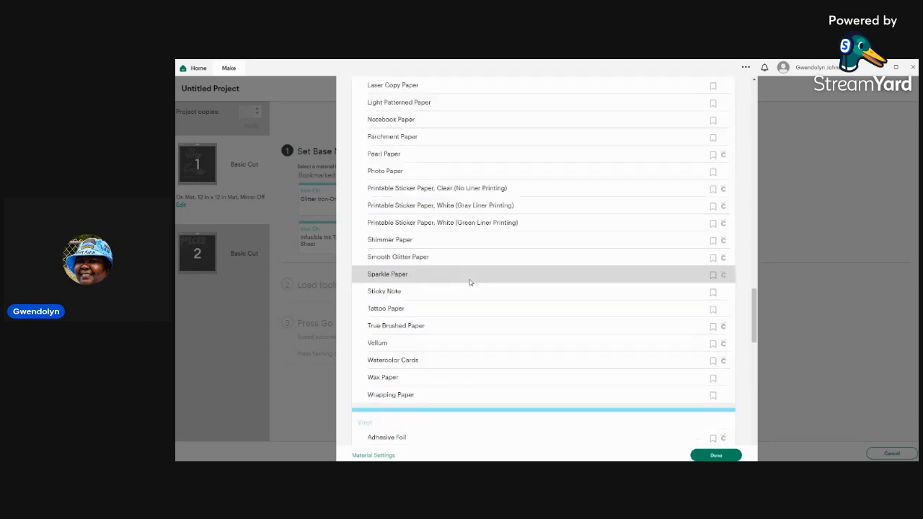
pyautogui.click(373, 455)
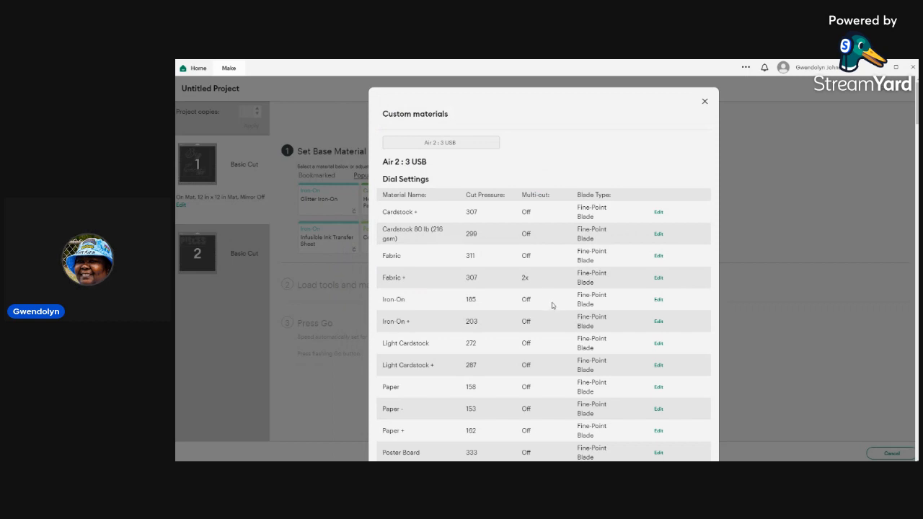
pyautogui.scroll(-5, 549, 336)
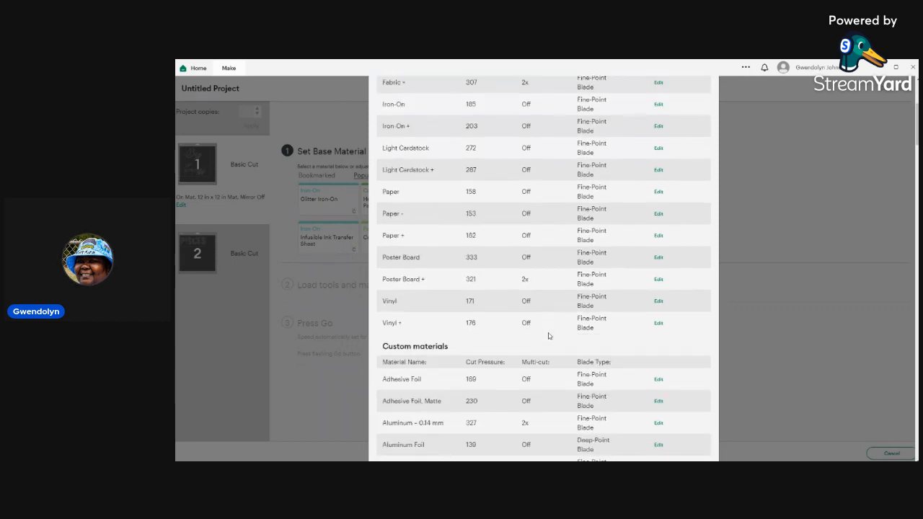
pyautogui.scroll(-2, 548, 336)
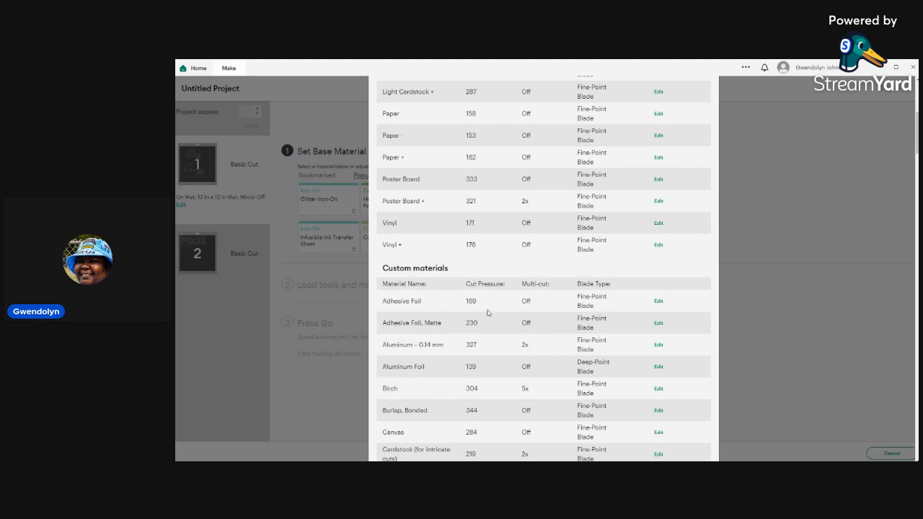
pyautogui.scroll(-5, 485, 316)
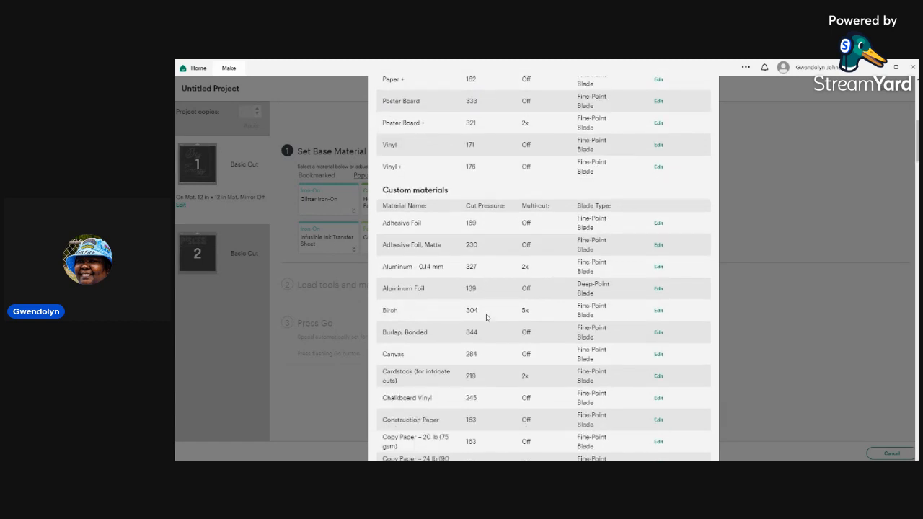
pyautogui.scroll(-8, 487, 318)
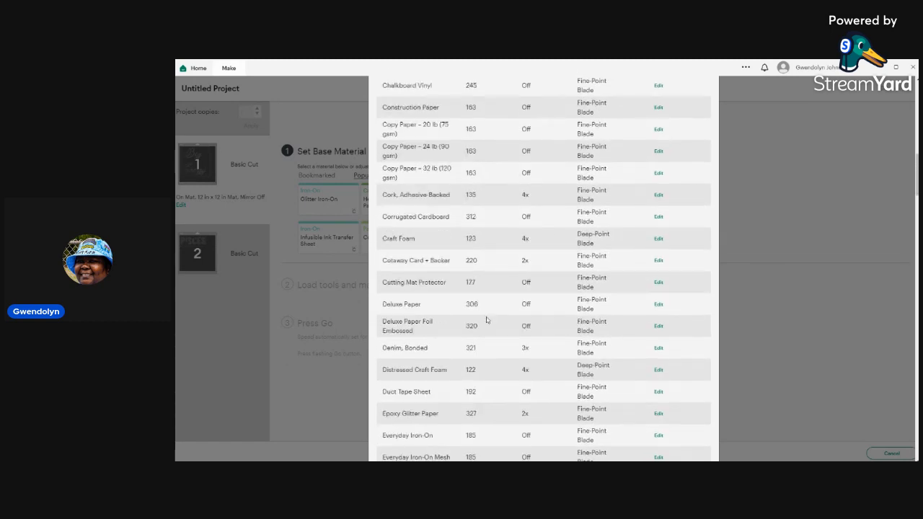
pyautogui.scroll(-5, 487, 321)
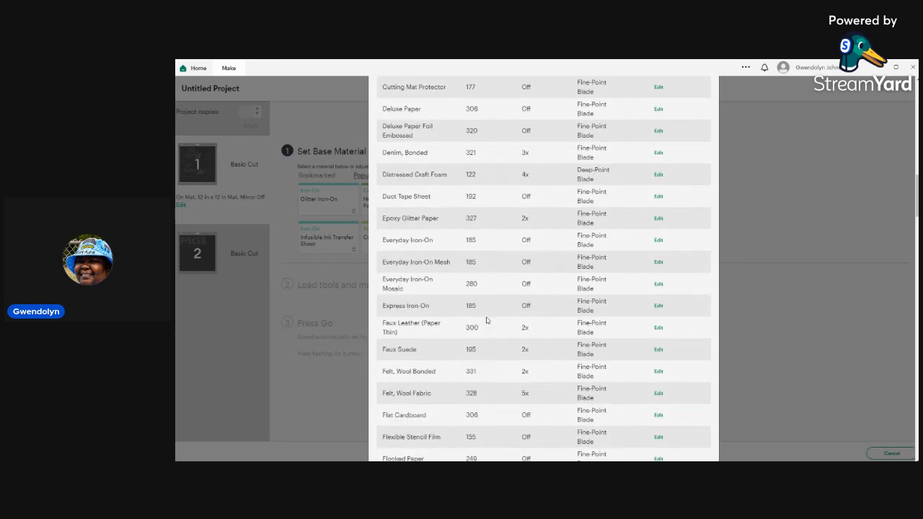
pyautogui.scroll(-2, 487, 320)
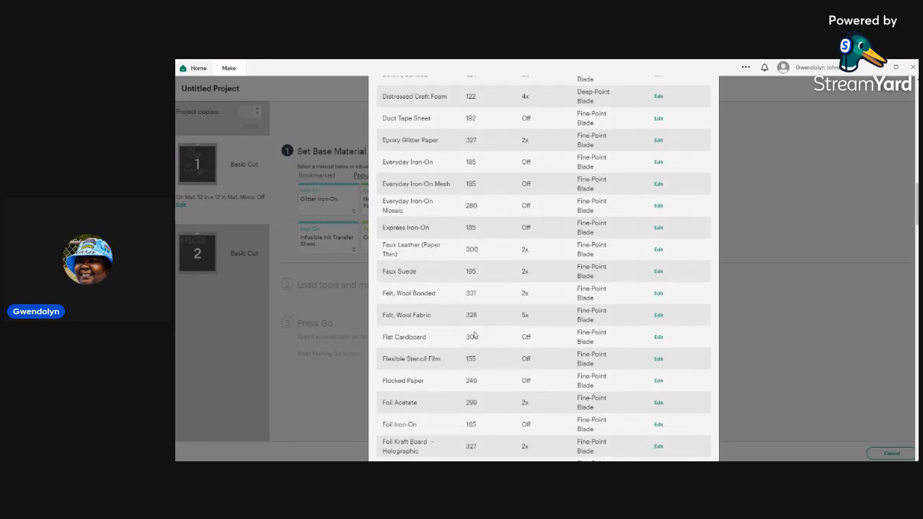
pyautogui.scroll(-10, 484, 363)
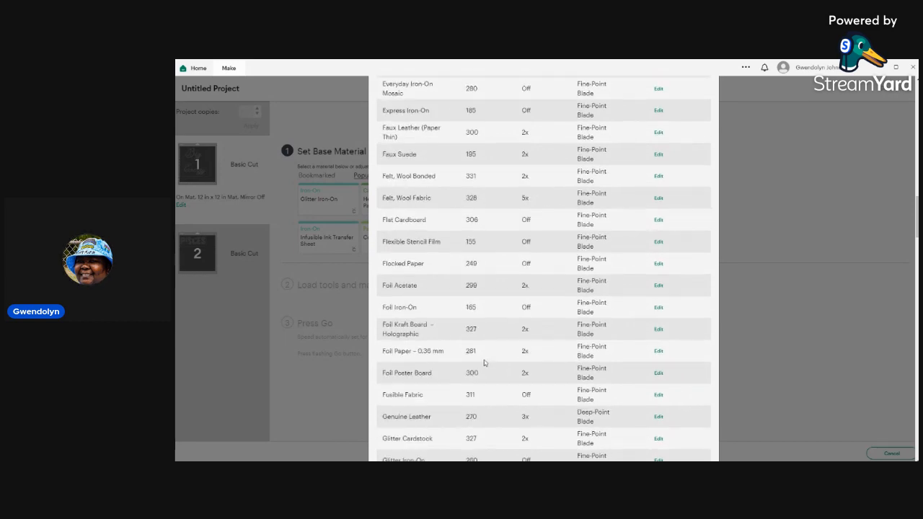
pyautogui.scroll(-7, 484, 363)
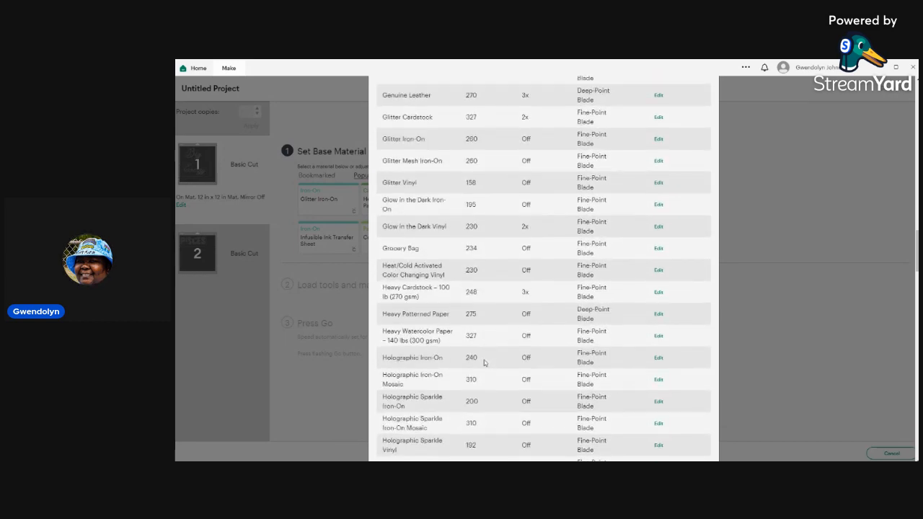
pyautogui.scroll(-9, 484, 363)
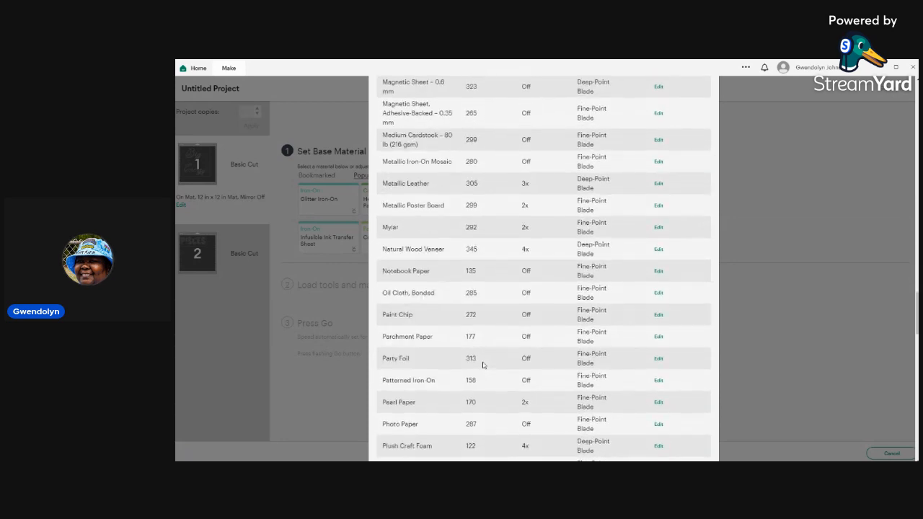
pyautogui.scroll(-6, 483, 365)
pyautogui.scroll(-8, 483, 364)
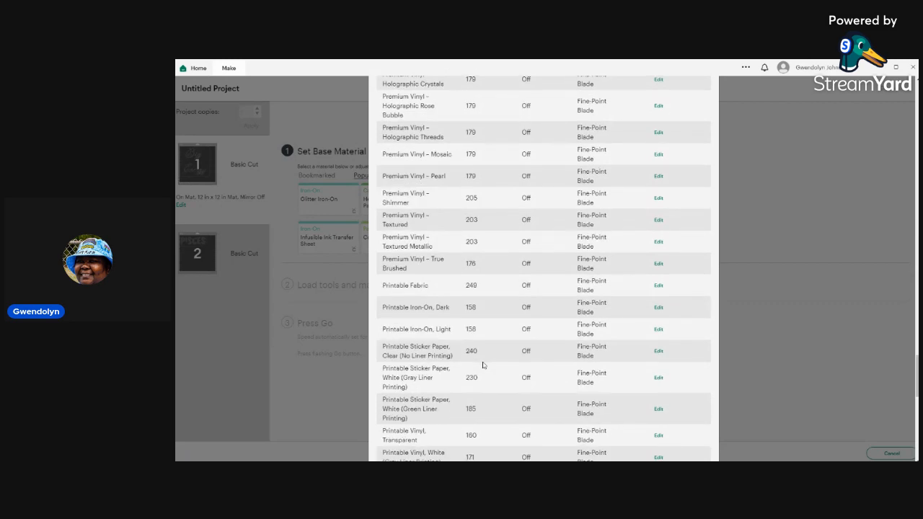
pyautogui.scroll(-4, 483, 365)
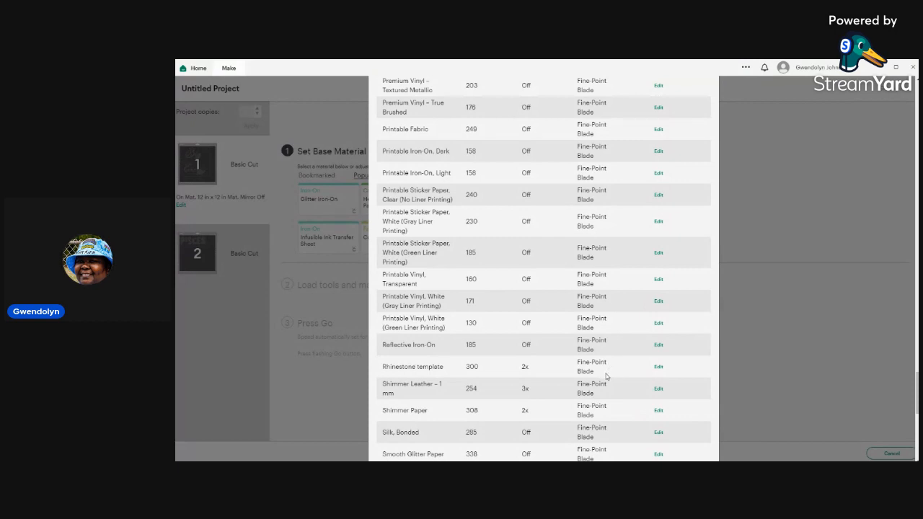
# Step: Review the rest of the custom materials list, recheck the Rhinestone template entry and close the material settings
pyautogui.scroll(-10, 606, 376)
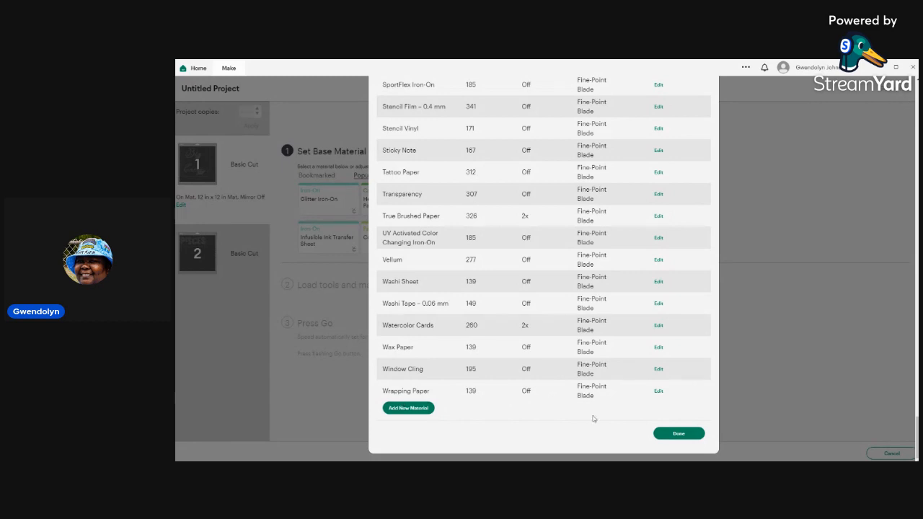
pyautogui.scroll(1, 610, 413)
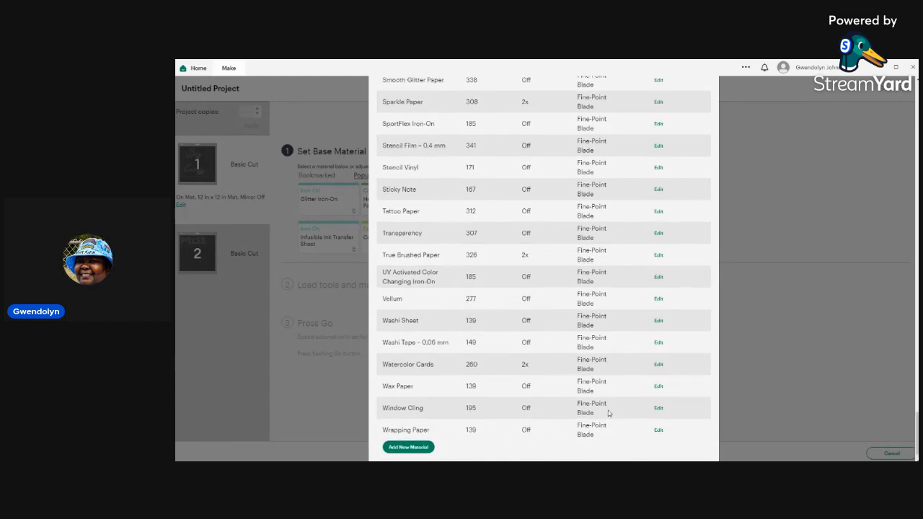
pyautogui.scroll(9, 609, 413)
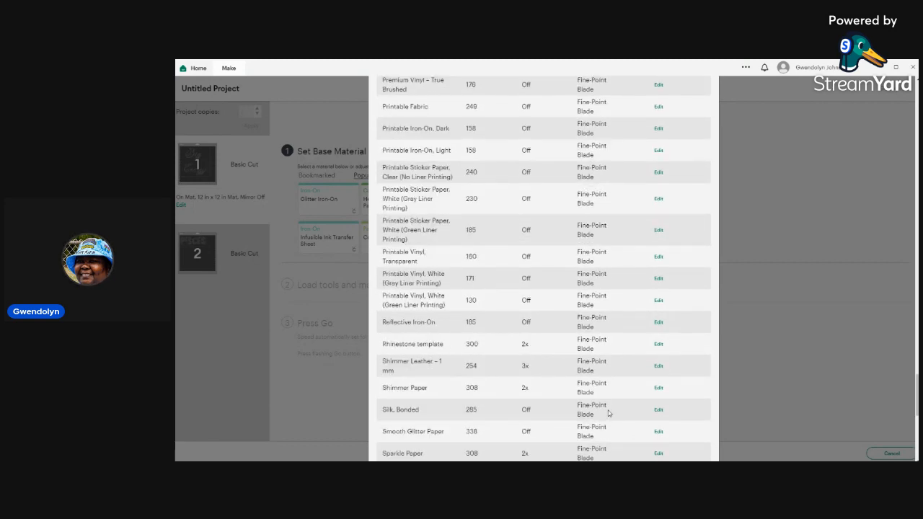
pyautogui.scroll(2, 608, 412)
pyautogui.scroll(-12, 608, 413)
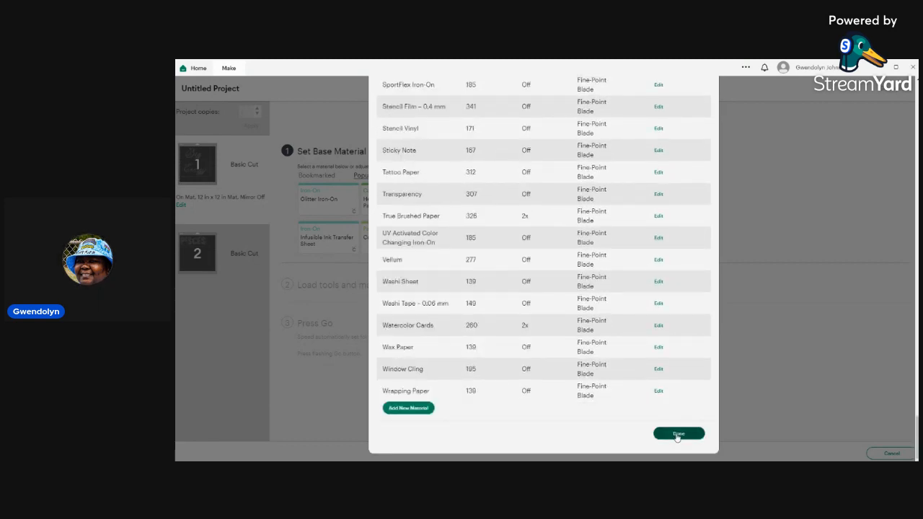
pyautogui.click(677, 435)
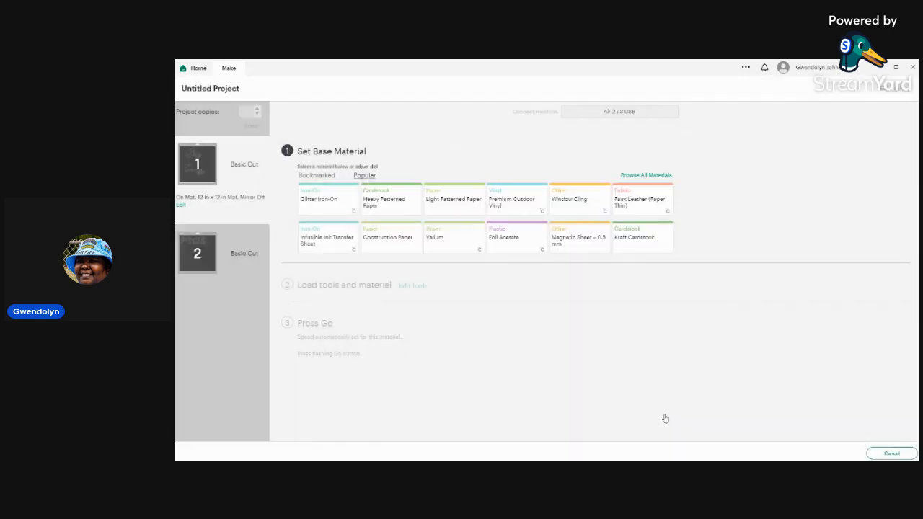
# Step: Set Rhinestone template as the base material from the full materials list and keep the pressure at Default
pyautogui.click(646, 175)
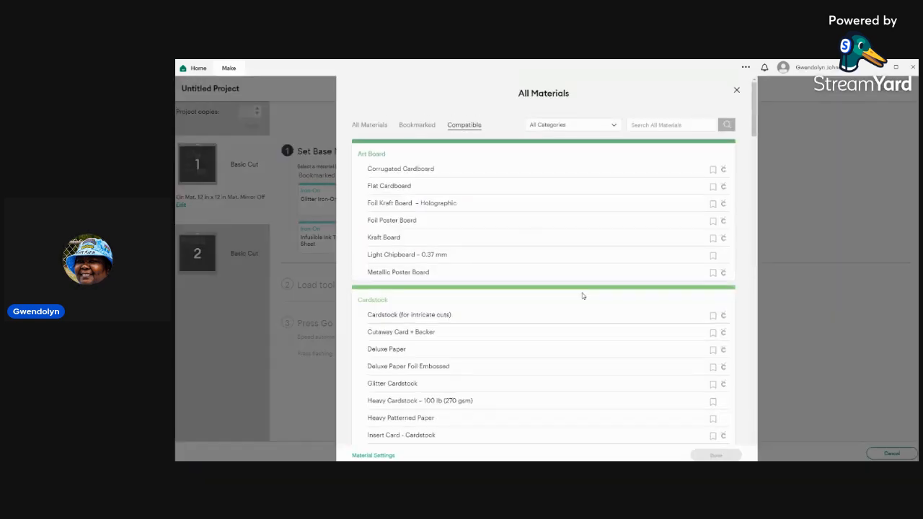
pyautogui.scroll(-10, 453, 323)
pyautogui.scroll(-10, 453, 322)
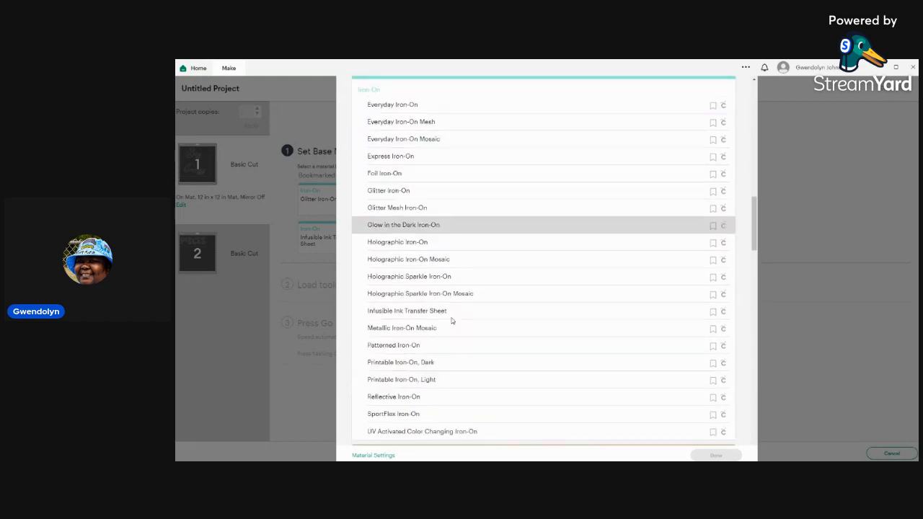
pyautogui.scroll(-4, 453, 323)
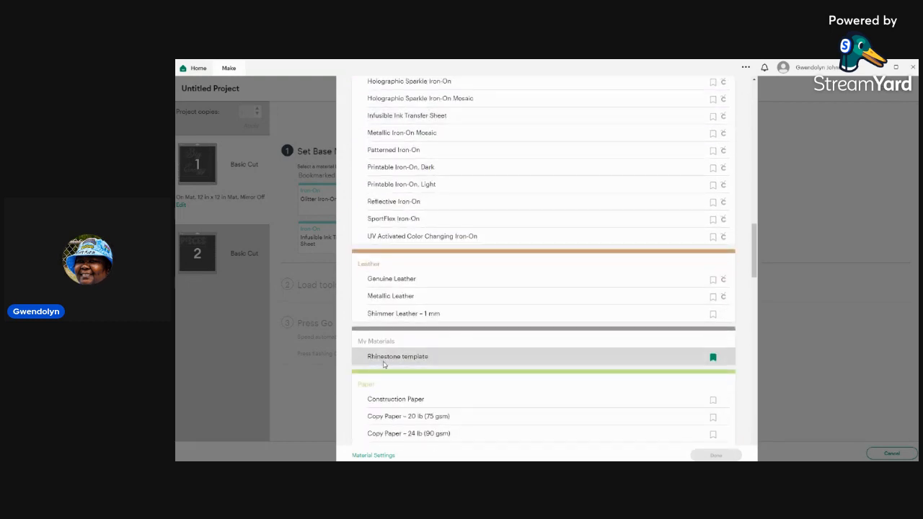
pyautogui.click(432, 357)
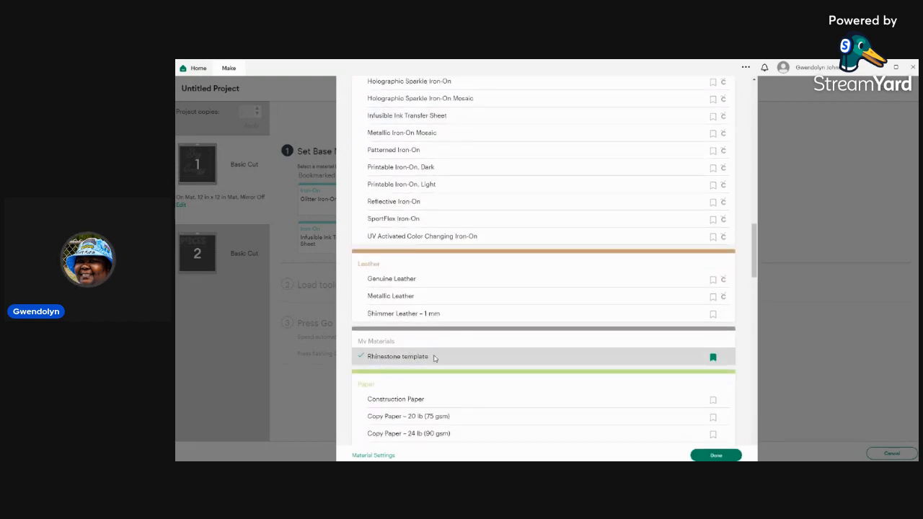
pyautogui.click(714, 454)
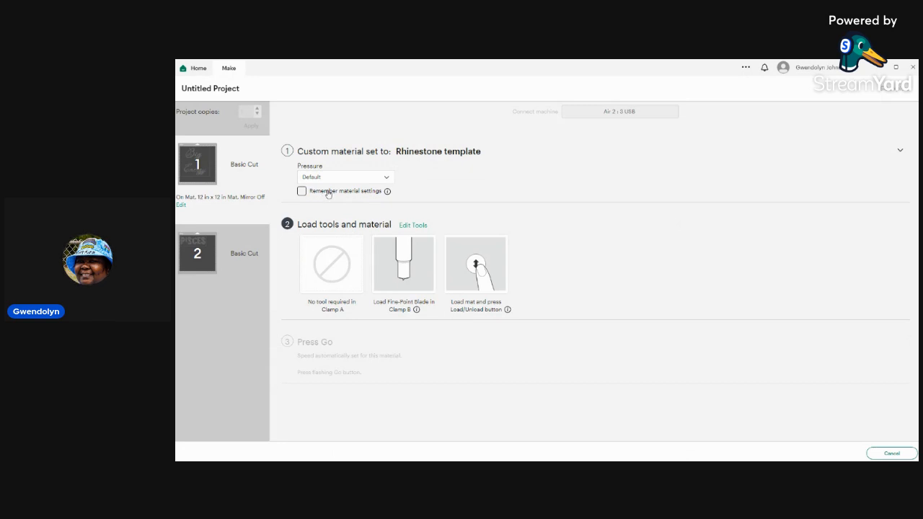
pyautogui.click(388, 179)
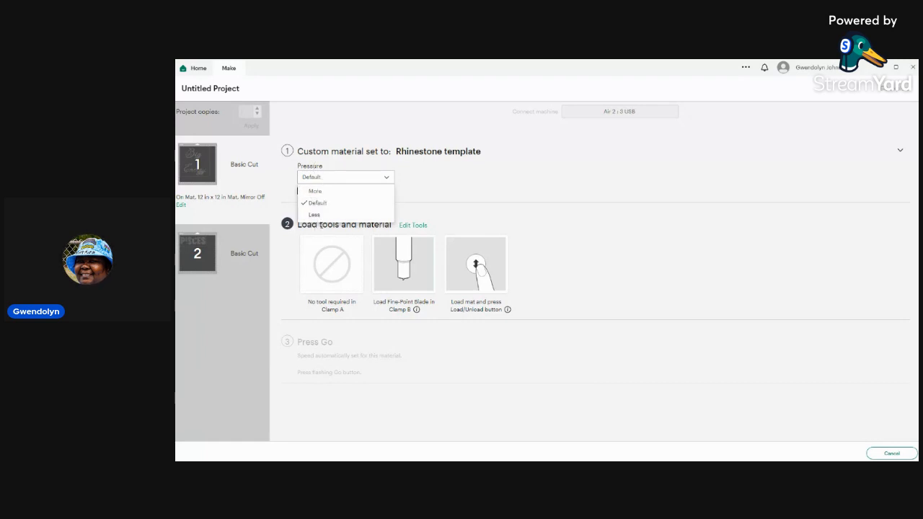
pyautogui.click(348, 178)
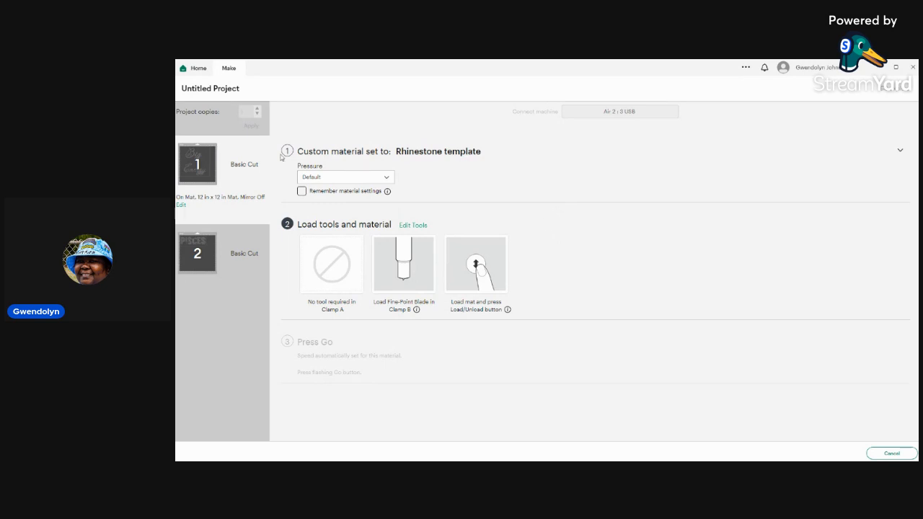
# Step: Cancel the cut of the two templates and return to mat preparation
pyautogui.click(196, 165)
pyautogui.click(892, 453)
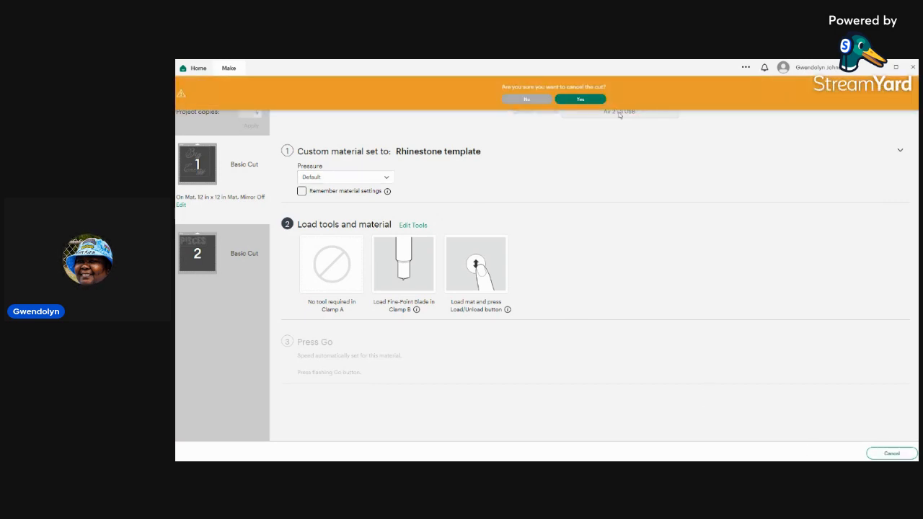
pyautogui.click(579, 100)
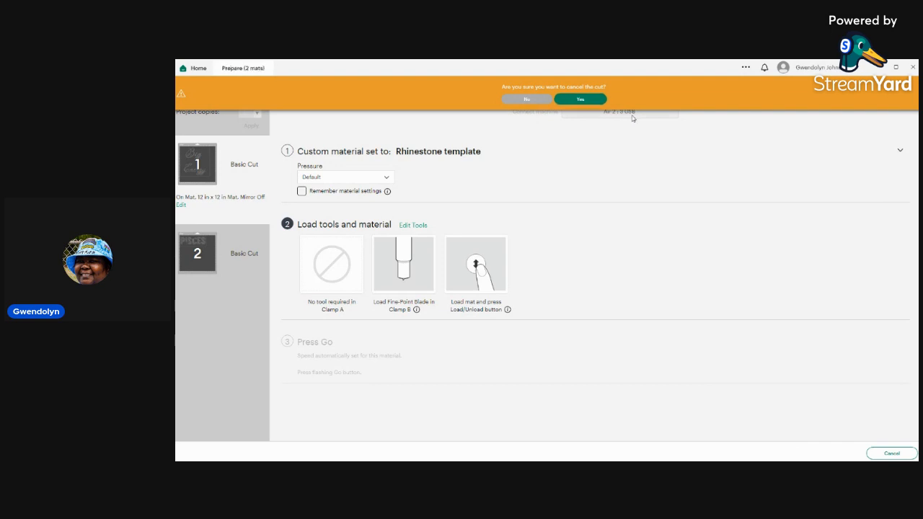